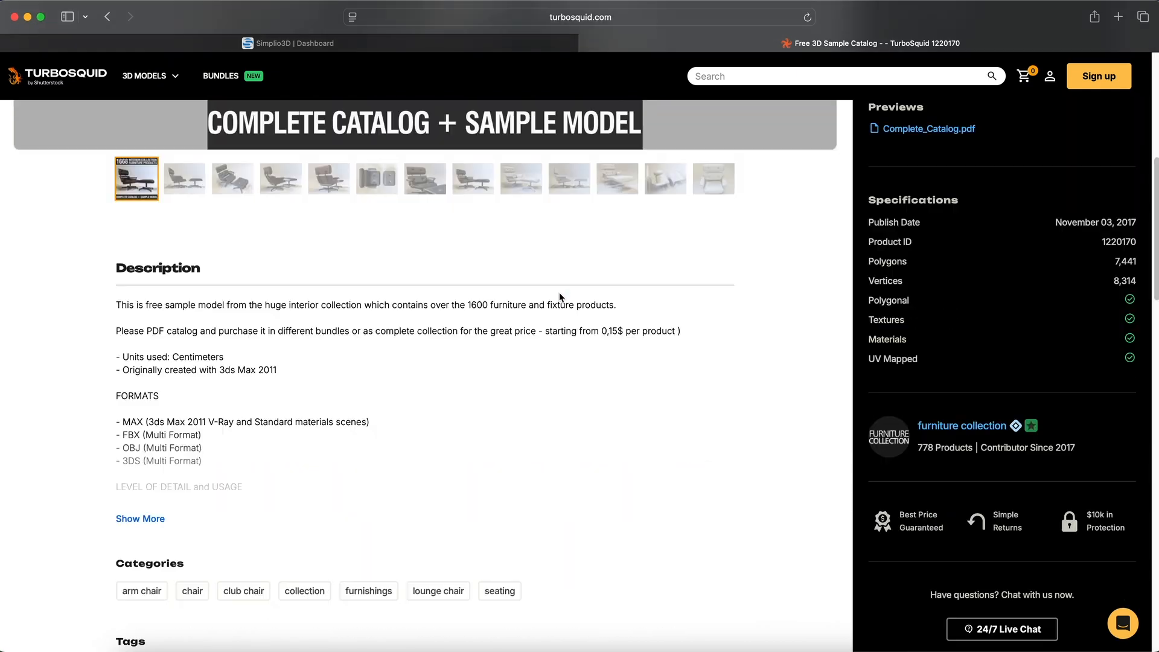
{"action": "scroll", "coordinate": [560, 295], "scroll_direction": "up", "scroll_amount": 8}
{"action": "scroll", "coordinate": [559, 295], "scroll_direction": "up", "scroll_amount": 3}
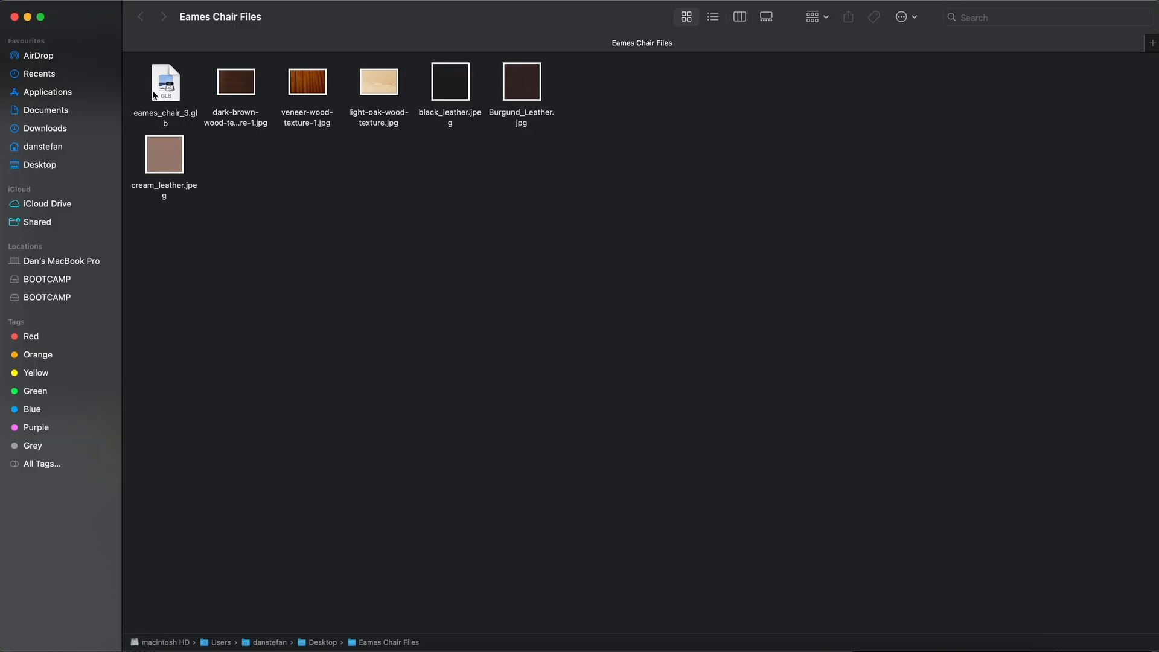
{"action": "left_click_drag", "start_coordinate": [154, 94], "coordinate": [326, 242]}
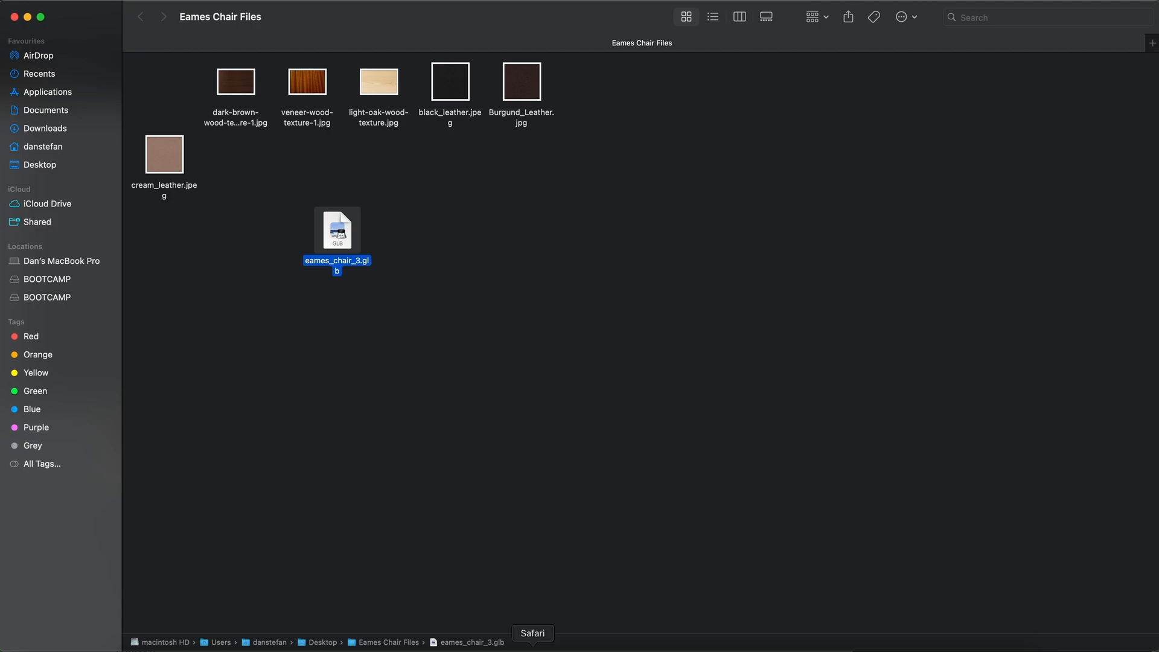
- Switch to Simplio3D in Safari and upload the eames_chair_3.glb file to the 3D models
{"action": "left_click", "coordinate": [532, 649]}
{"action": "left_click", "coordinate": [291, 44]}
{"action": "left_click", "coordinate": [77, 198]}
{"action": "left_click", "coordinate": [75, 223]}
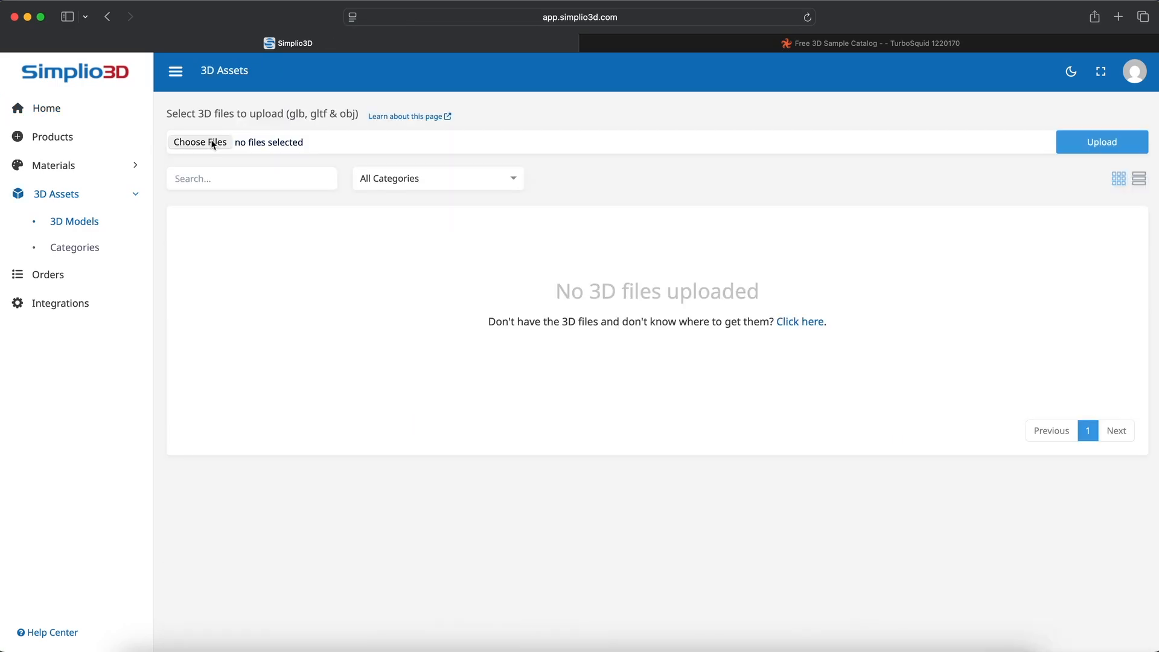
{"action": "left_click", "coordinate": [200, 142]}
{"action": "double_click", "coordinate": [780, 288]}
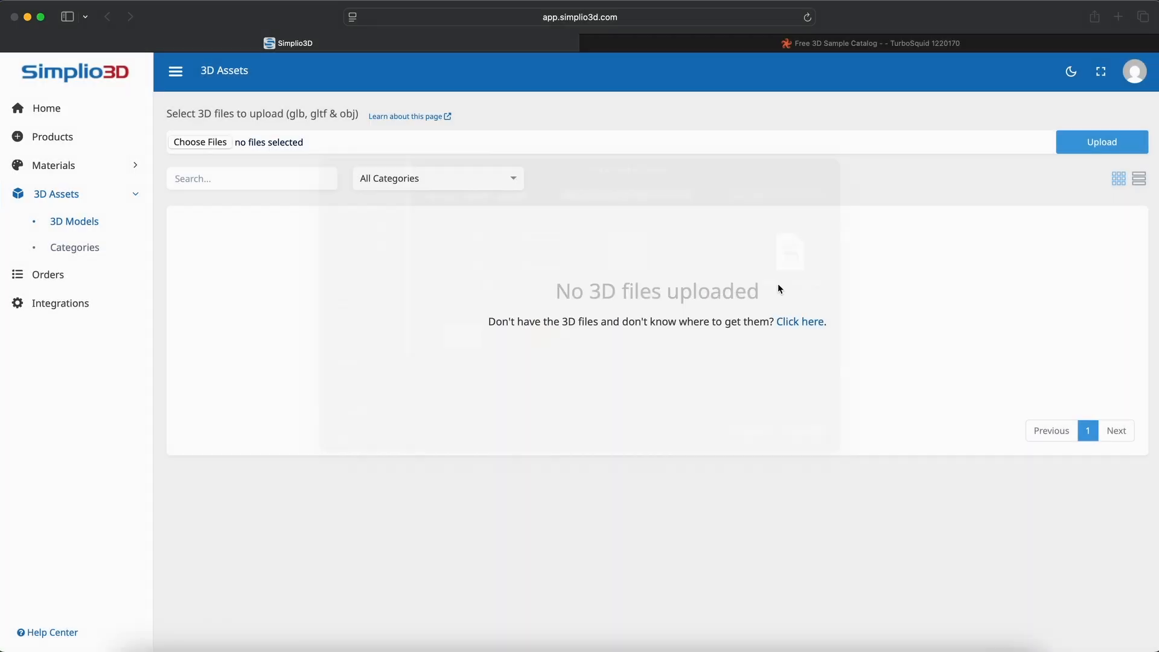
{"action": "left_click", "coordinate": [1111, 140]}
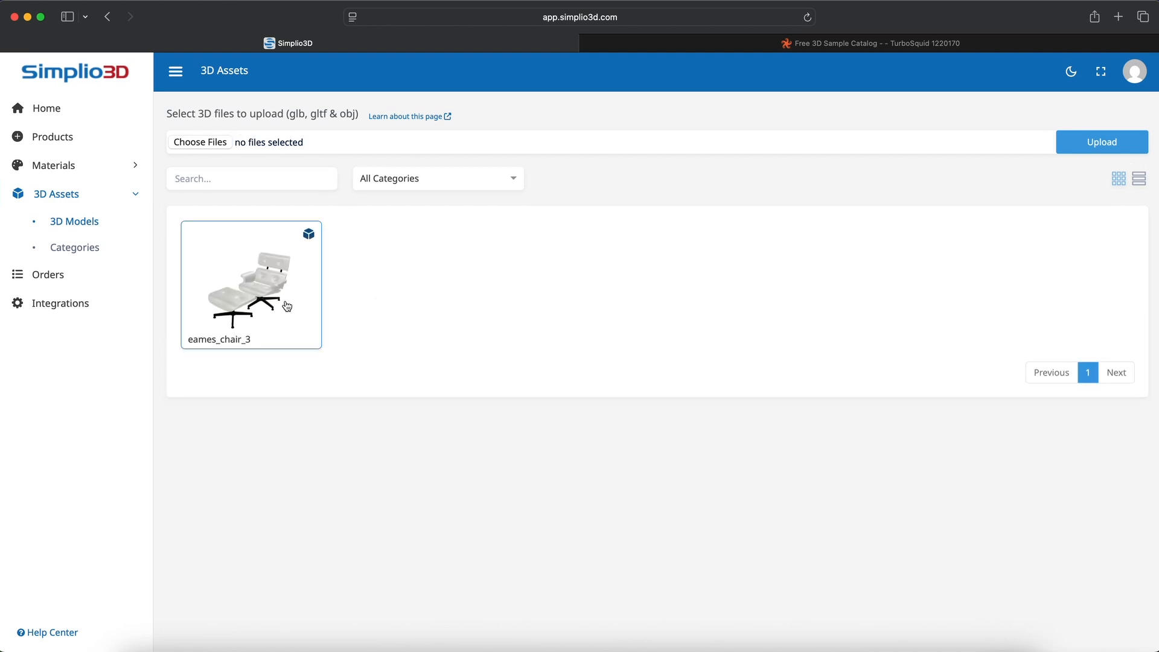
- Set the status of the eames_chair_3 3D asset to Ready and save it
{"action": "left_click", "coordinate": [255, 298]}
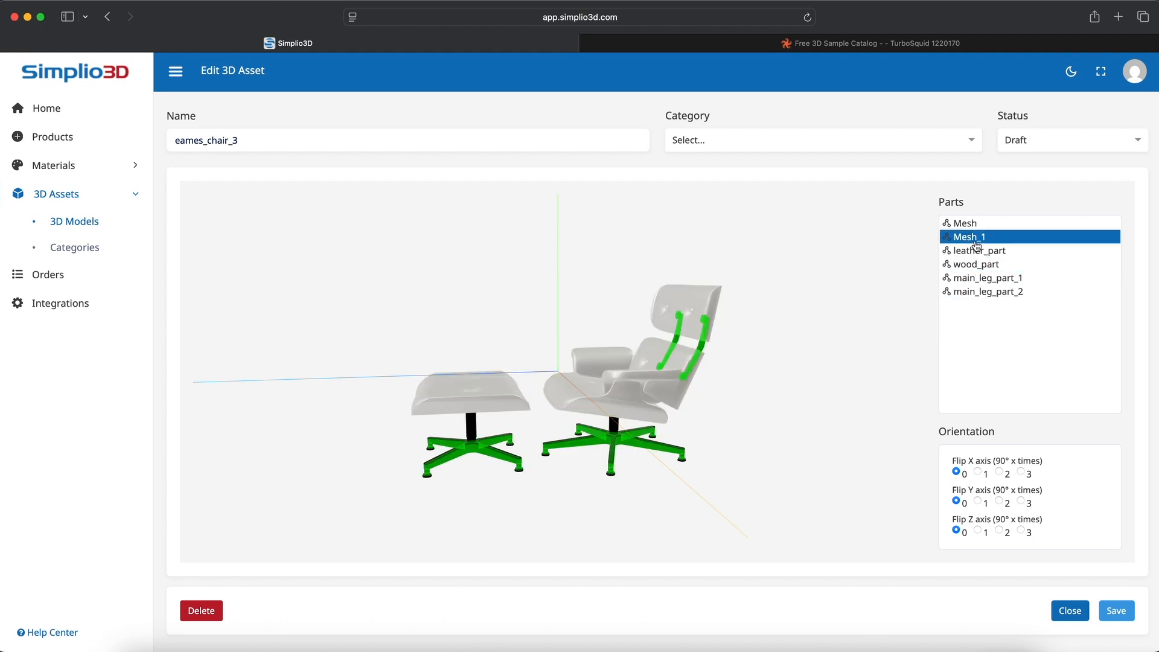
{"action": "left_click", "coordinate": [1024, 143]}
{"action": "left_click", "coordinate": [1026, 192]}
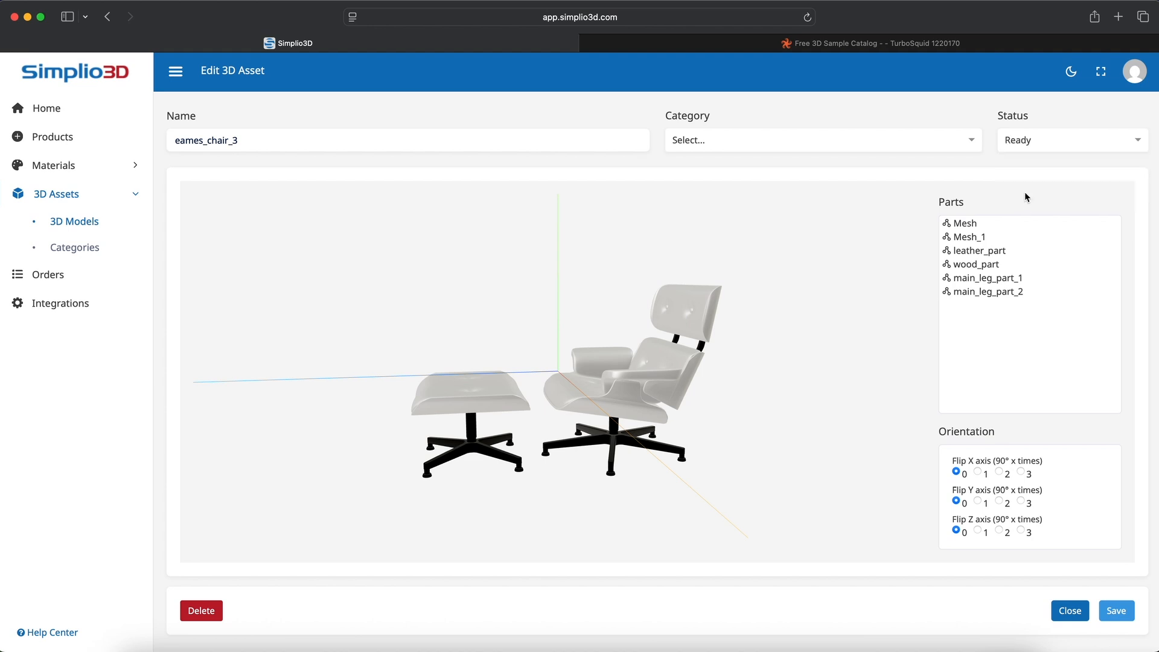
{"action": "left_click", "coordinate": [1116, 611]}
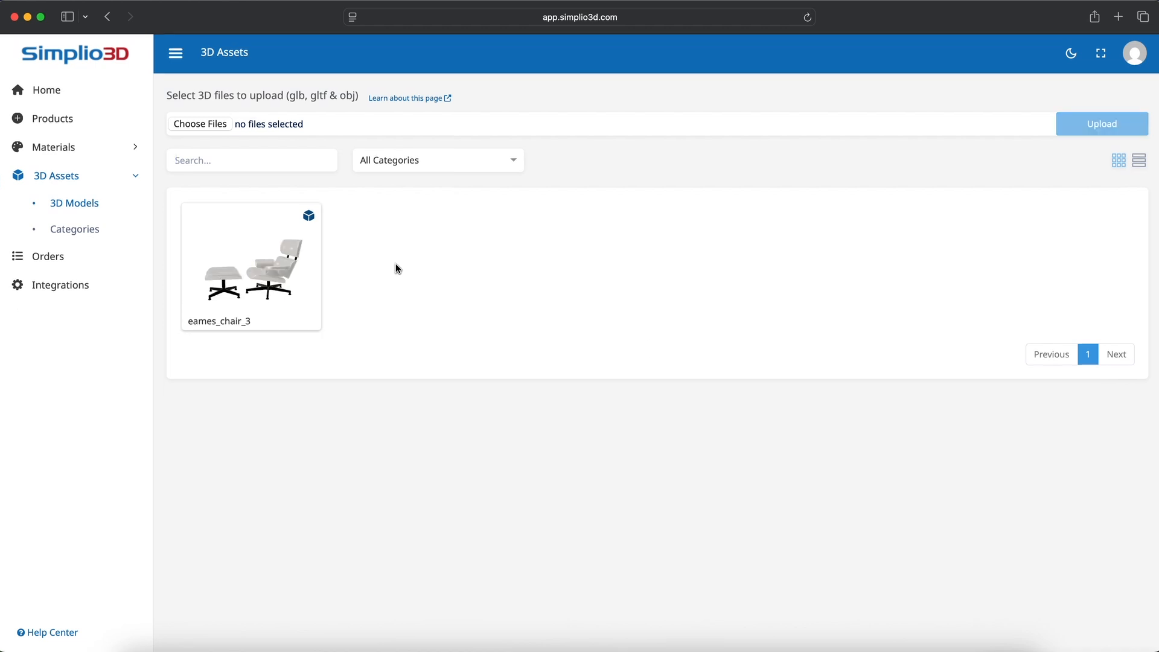
- Create a materials category named Wood and save it
{"action": "left_click", "coordinate": [65, 147]}
{"action": "left_click", "coordinate": [70, 175]}
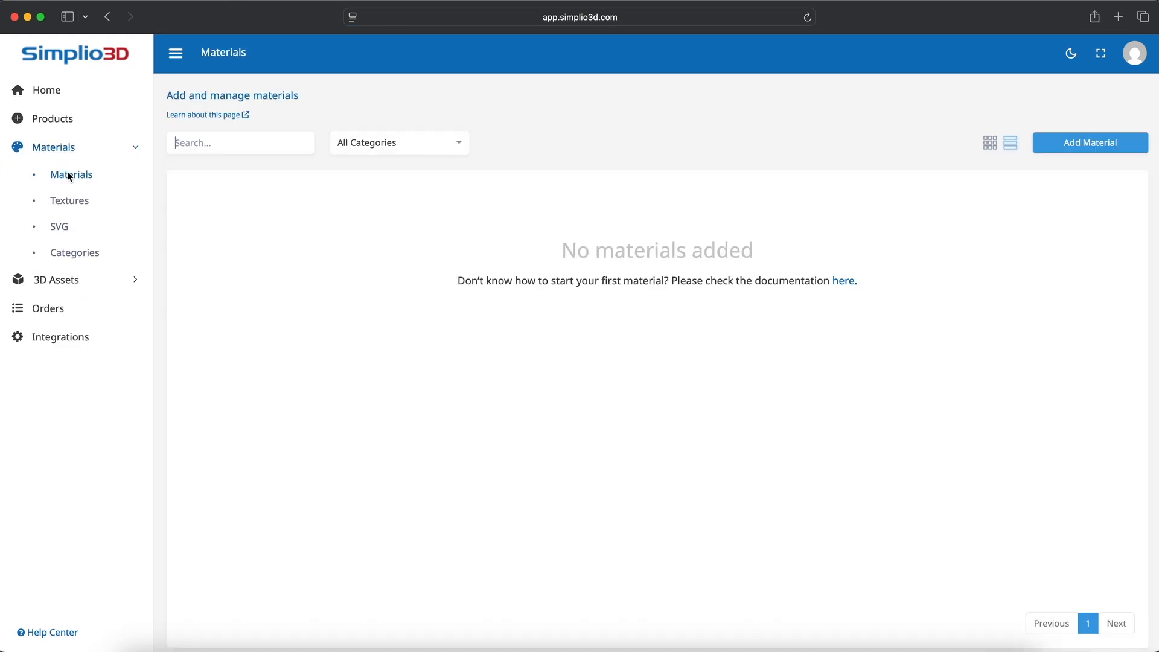
{"action": "left_click", "coordinate": [101, 254]}
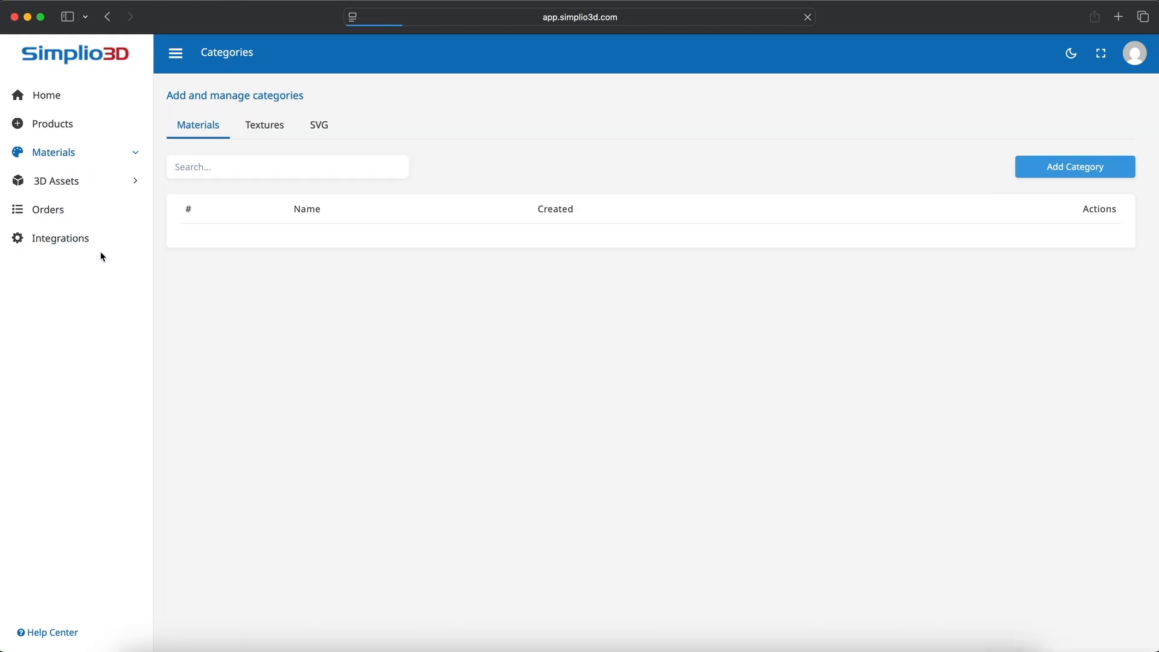
{"action": "left_click", "coordinate": [254, 140]}
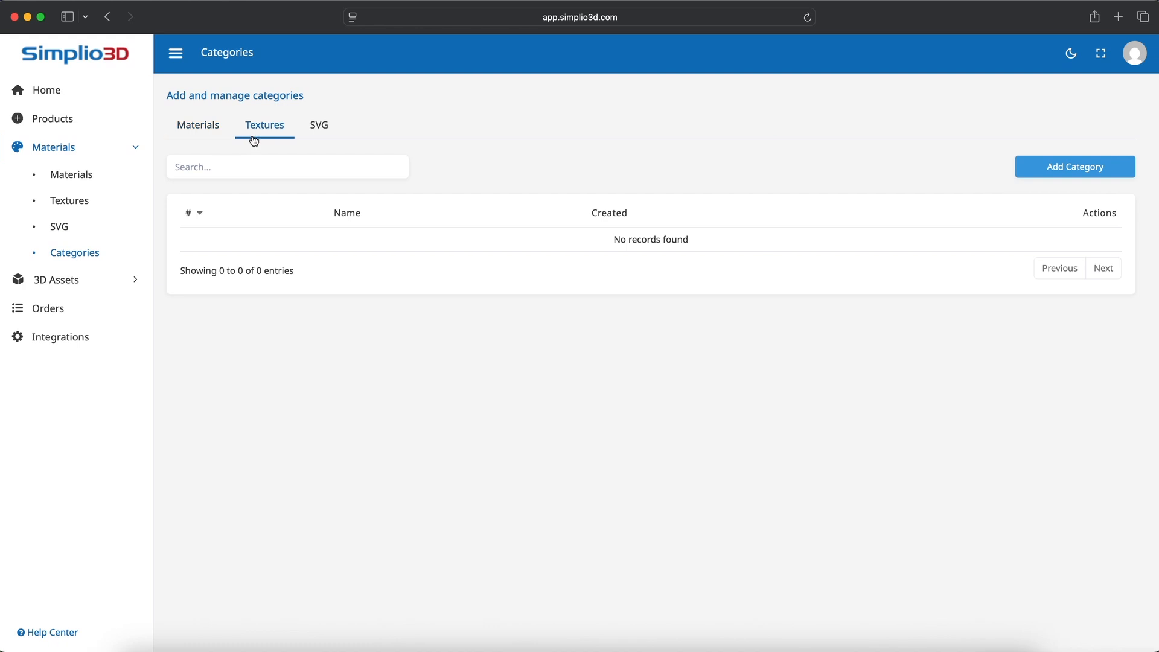
{"action": "left_click", "coordinate": [207, 138]}
{"action": "left_click", "coordinate": [1056, 167]}
{"action": "left_click", "coordinate": [263, 170]}
{"action": "type", "text": "Wood"}
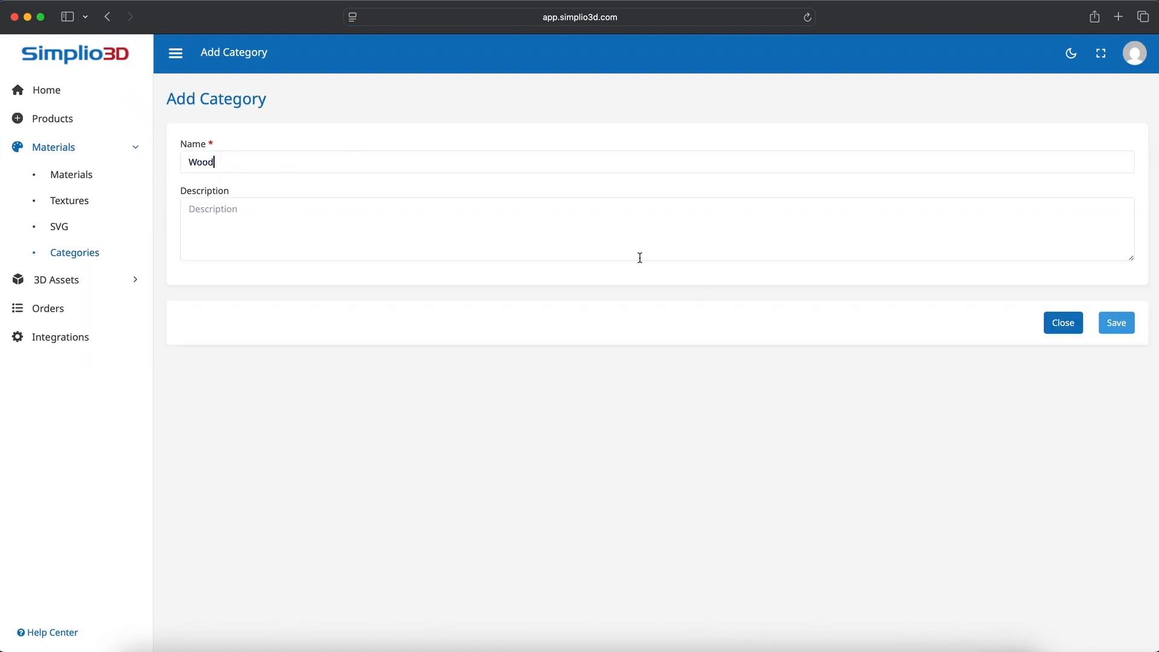
{"action": "left_click", "coordinate": [1114, 324]}
- Create a second materials category named Leather and save it
{"action": "left_click", "coordinate": [1030, 206]}
{"action": "left_click", "coordinate": [200, 162]}
{"action": "type", "text": "Leather"}
{"action": "left_click", "coordinate": [1110, 324]}
{"action": "left_click_drag", "start_coordinate": [316, 283], "coordinate": [338, 311]}
{"action": "left_click", "coordinate": [338, 311]}
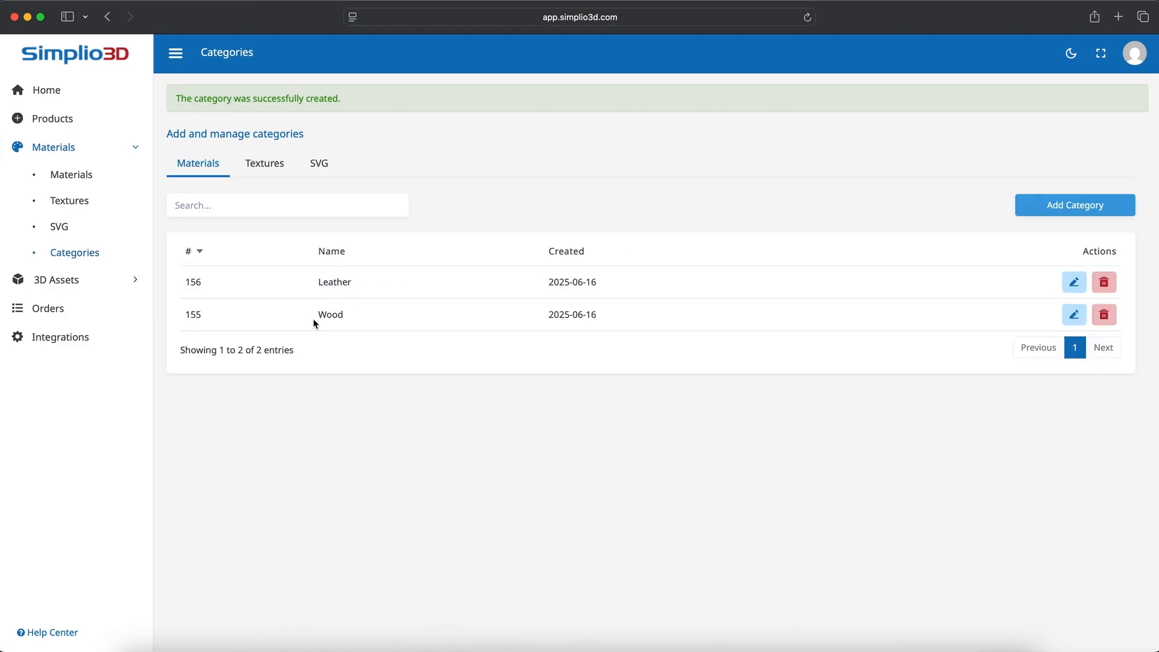
- Create a textures category named Wood and save it
{"action": "left_click", "coordinate": [264, 163]}
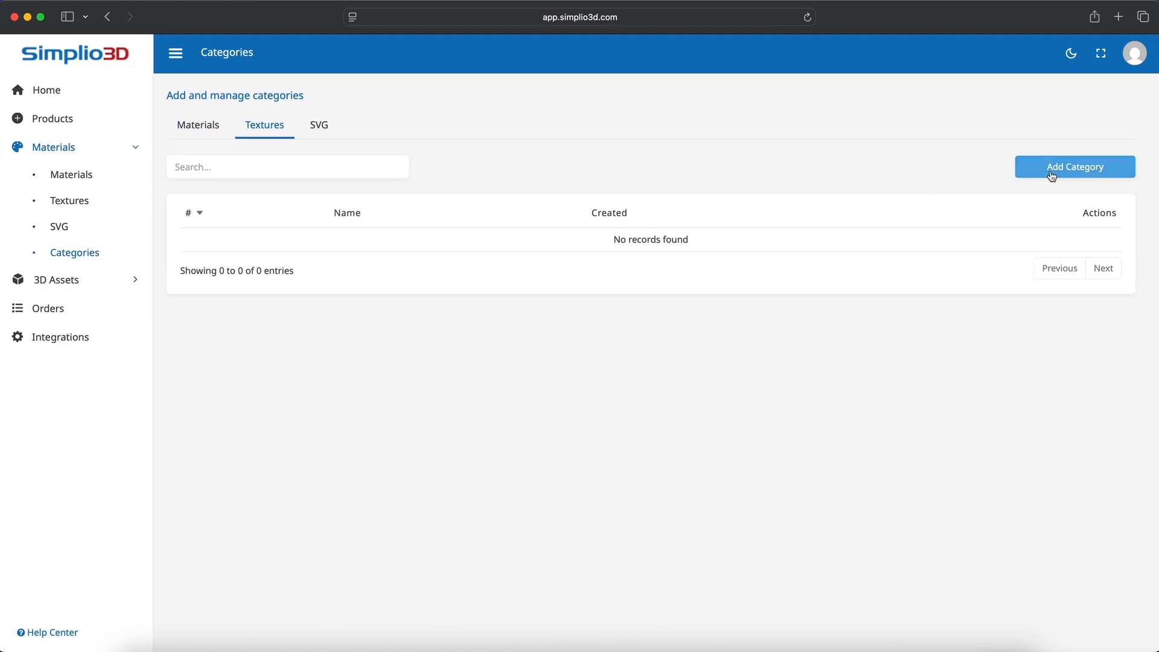
{"action": "left_click", "coordinate": [1050, 164]}
{"action": "left_click", "coordinate": [226, 160]}
{"action": "type", "text": "Wood"}
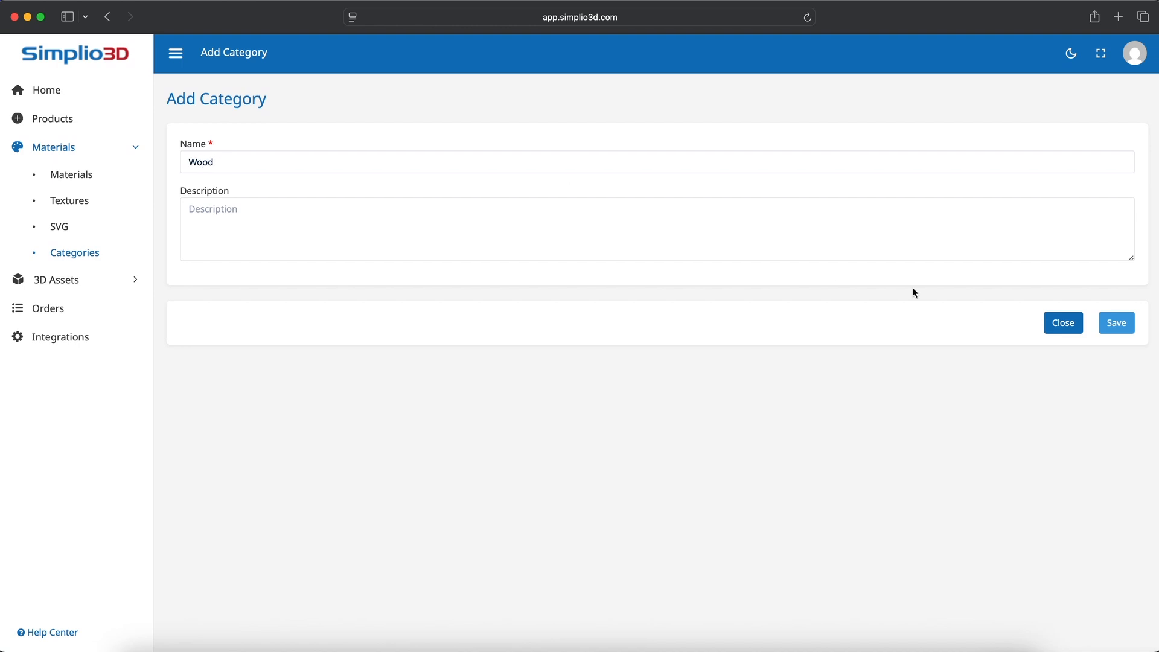
{"action": "left_click", "coordinate": [1117, 323]}
- Create a second textures category named Leather and save it
{"action": "left_click", "coordinate": [1044, 204]}
{"action": "left_click", "coordinate": [249, 161]}
{"action": "type", "text": "Leather"}
{"action": "left_click", "coordinate": [1101, 325]}
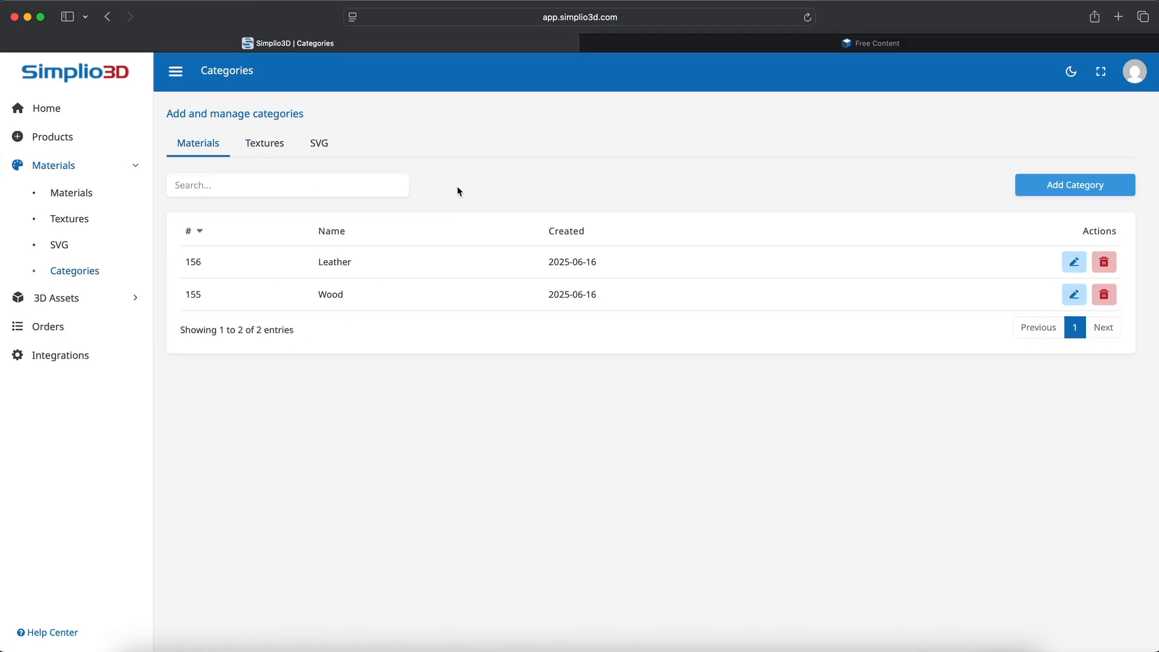
- Open the textures library, then review the wood and leather images in the Eames Chair Files folder in Finder
{"action": "left_click", "coordinate": [87, 220]}
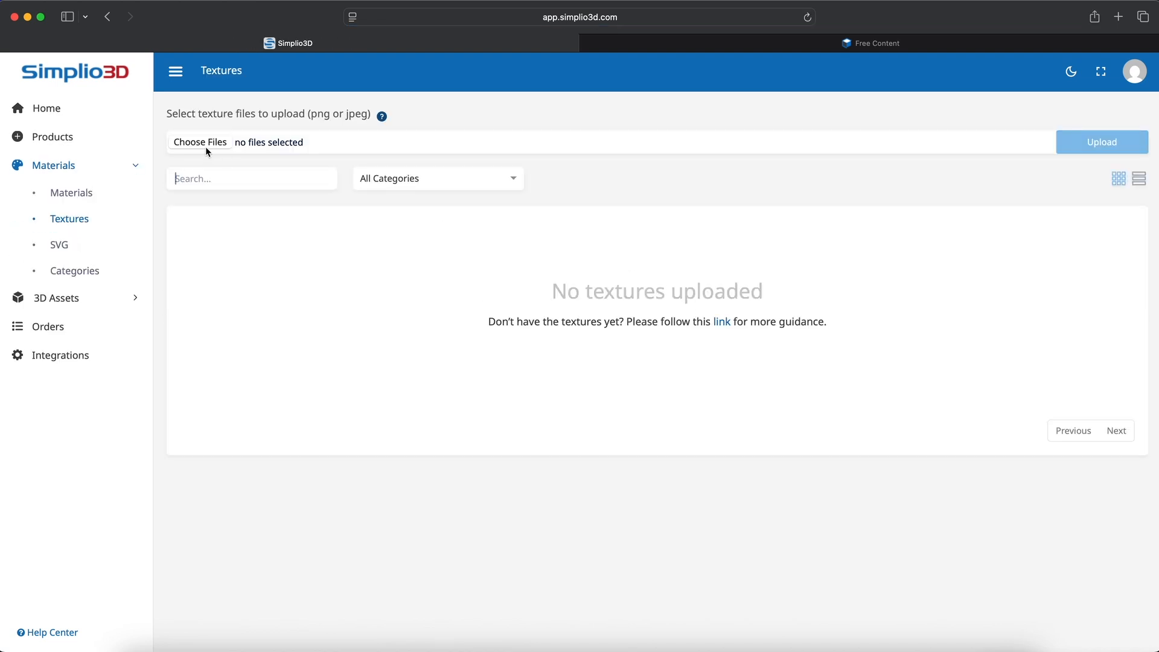
{"action": "left_click", "coordinate": [145, 639]}
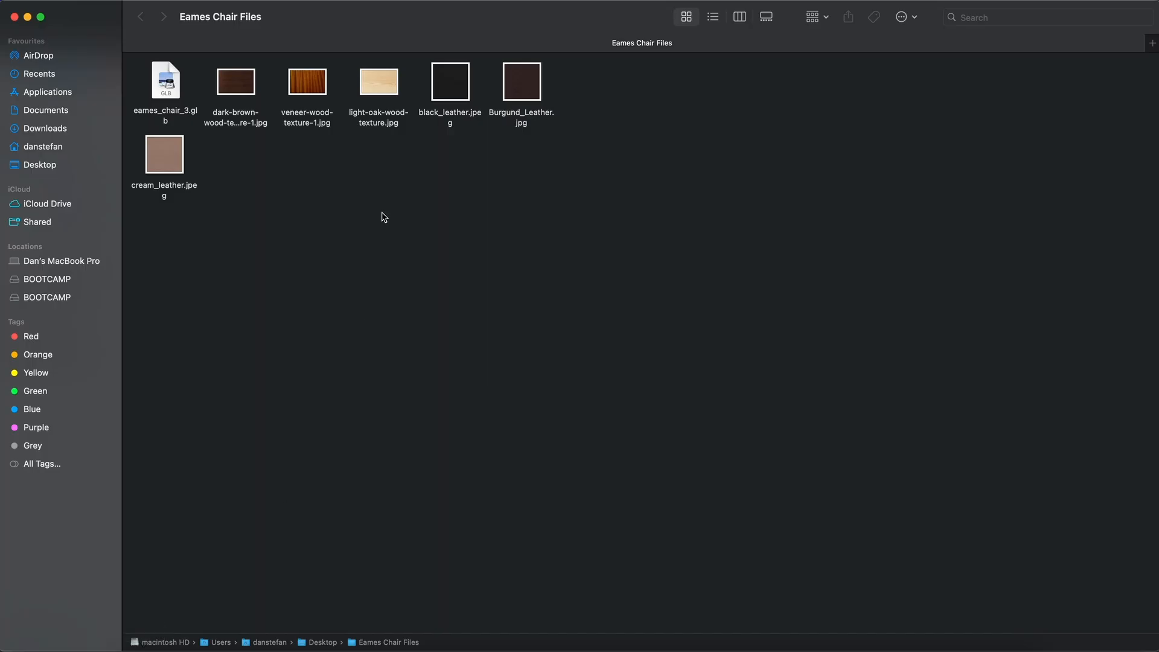
{"action": "left_click_drag", "start_coordinate": [237, 153], "coordinate": [549, 72]}
{"action": "left_click", "coordinate": [169, 155]}
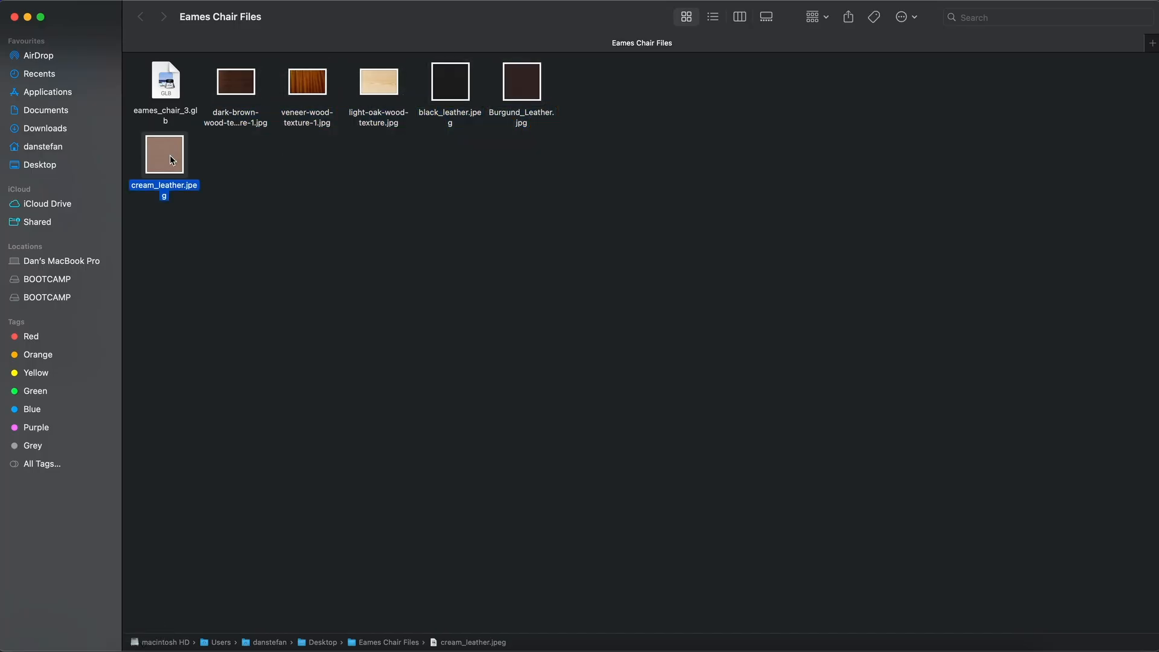
{"action": "left_click", "coordinate": [531, 639]}
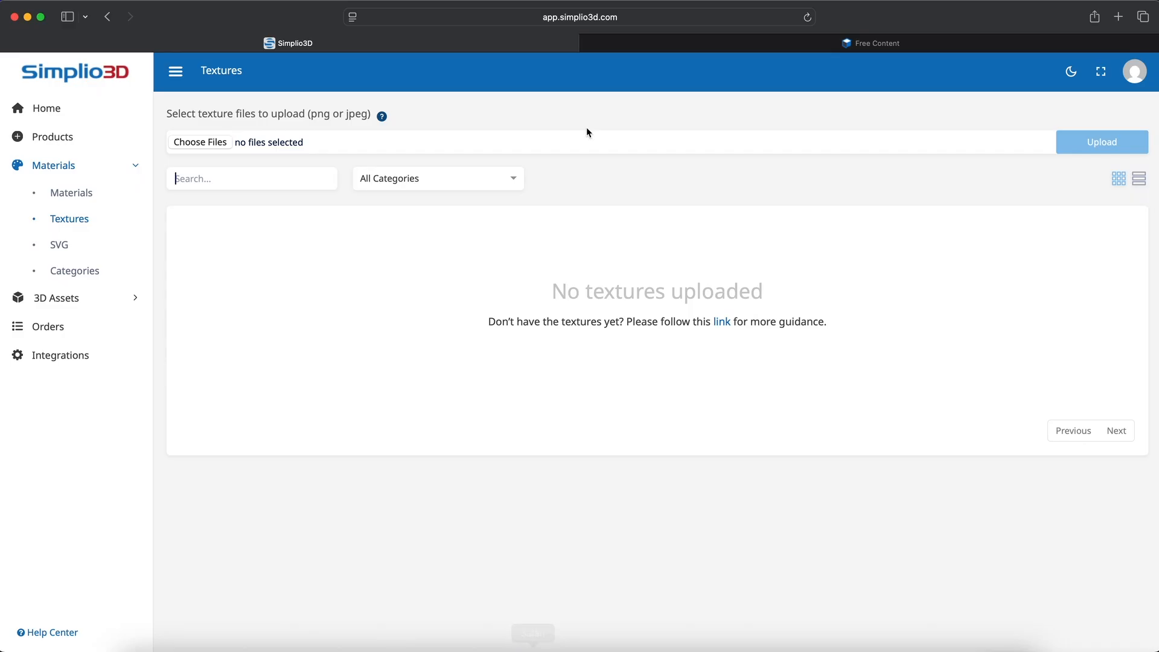
- Browse the free content on textures.com for texture images, then return to Simplio3D
{"action": "left_click", "coordinate": [635, 41]}
{"action": "scroll", "coordinate": [610, 181], "scroll_direction": "down", "scroll_amount": 10}
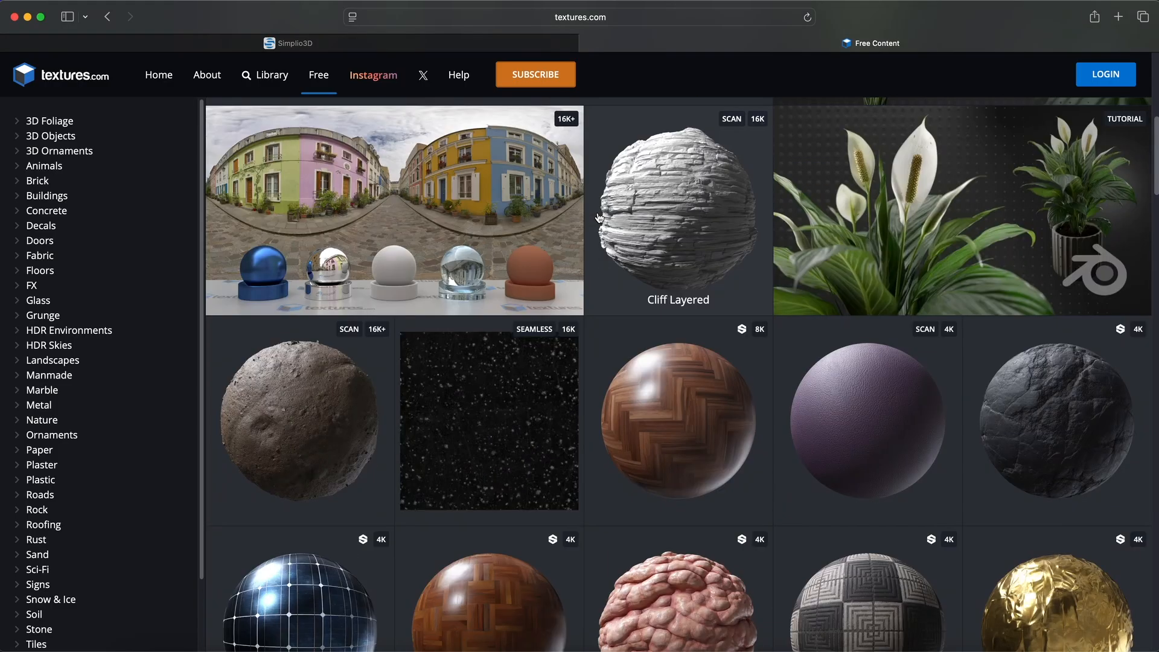
{"action": "scroll", "coordinate": [599, 218], "scroll_direction": "down", "scroll_amount": 8}
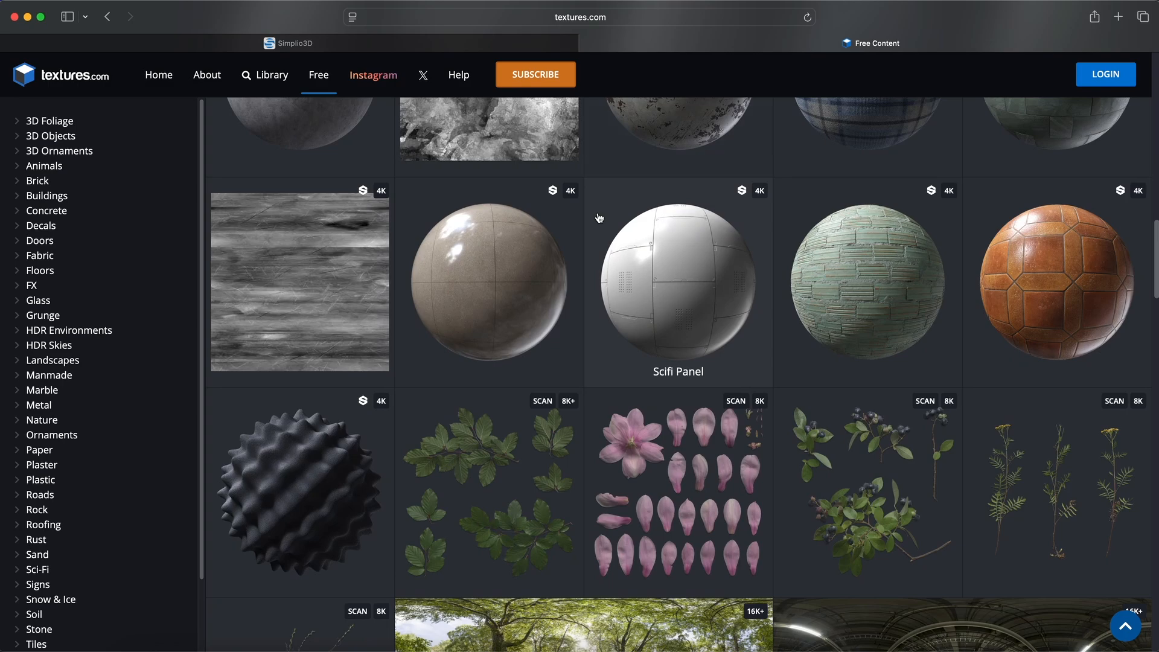
{"action": "scroll", "coordinate": [599, 218], "scroll_direction": "down", "scroll_amount": 10}
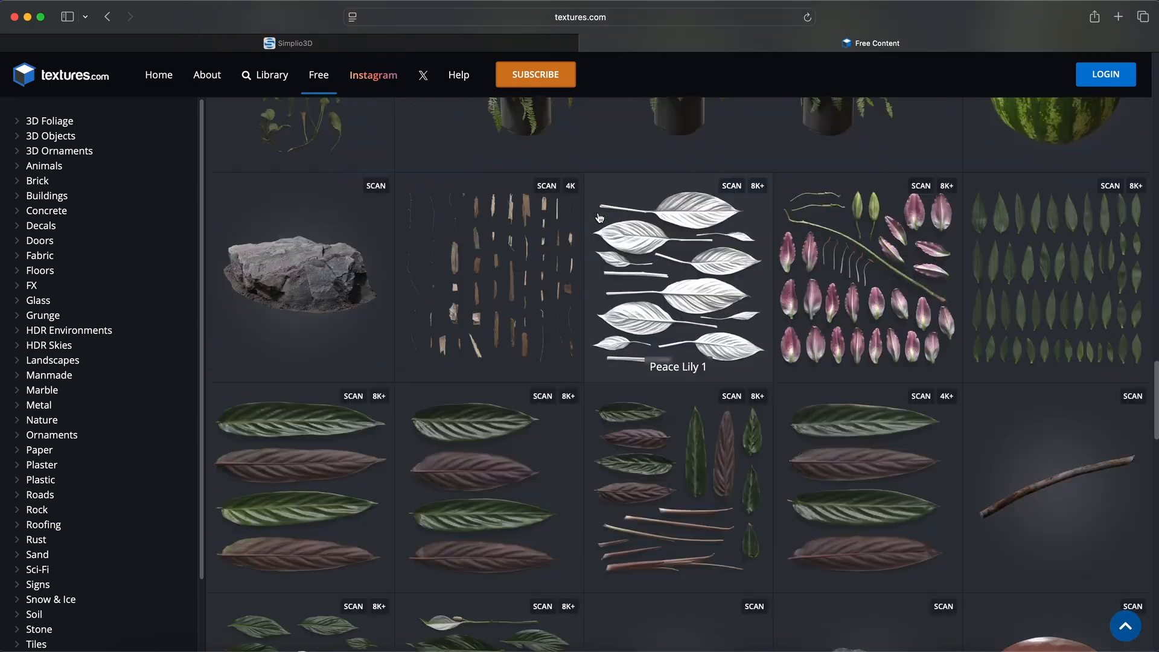
{"action": "scroll", "coordinate": [599, 218], "scroll_direction": "up", "scroll_amount": 15}
{"action": "scroll", "coordinate": [599, 218], "scroll_direction": "up", "scroll_amount": 15}
{"action": "left_click", "coordinate": [350, 44]}
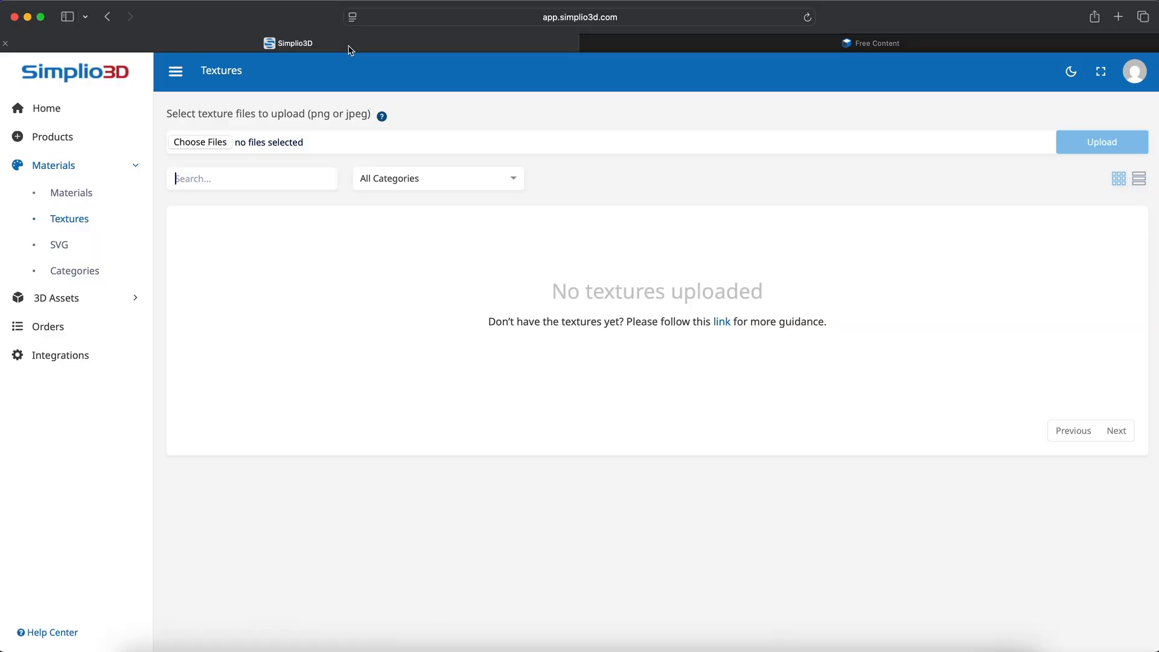
- Upload the three wood and three leather texture images from the Eames Chair Files folder
{"action": "left_click", "coordinate": [201, 143]}
{"action": "left_click_drag", "start_coordinate": [424, 245], "coordinate": [742, 411]}
{"action": "left_click", "coordinate": [803, 453]}
{"action": "left_click", "coordinate": [1080, 145]}
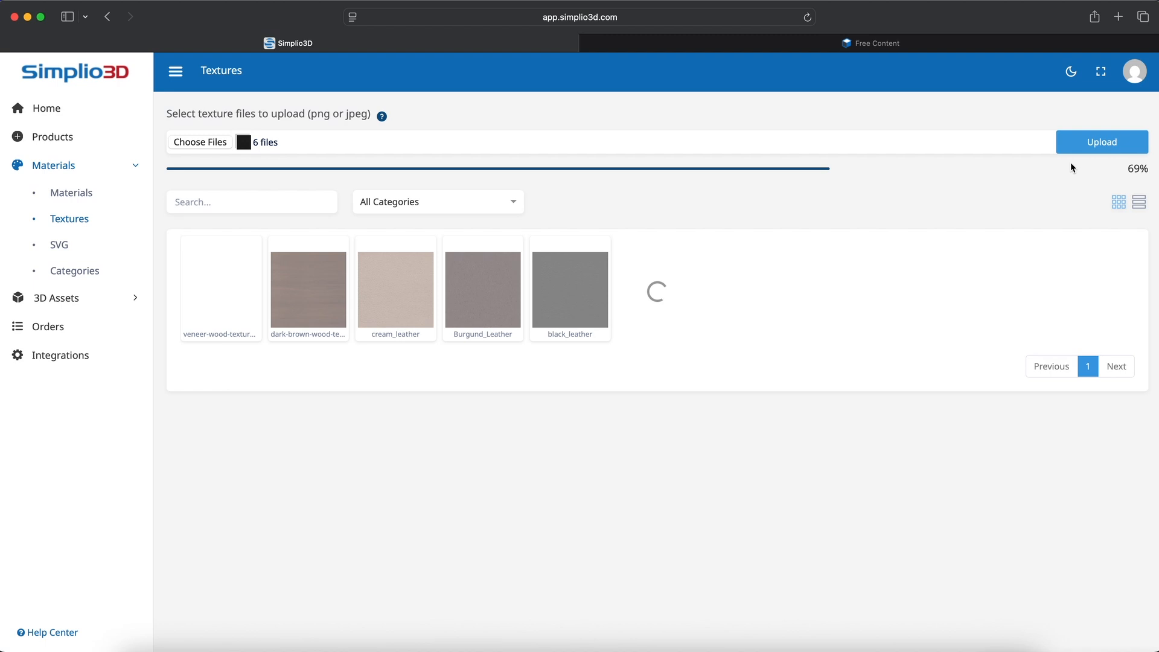
- Assign the light-oak-wood-texture to the Wood category and save it
{"action": "left_click", "coordinate": [207, 269]}
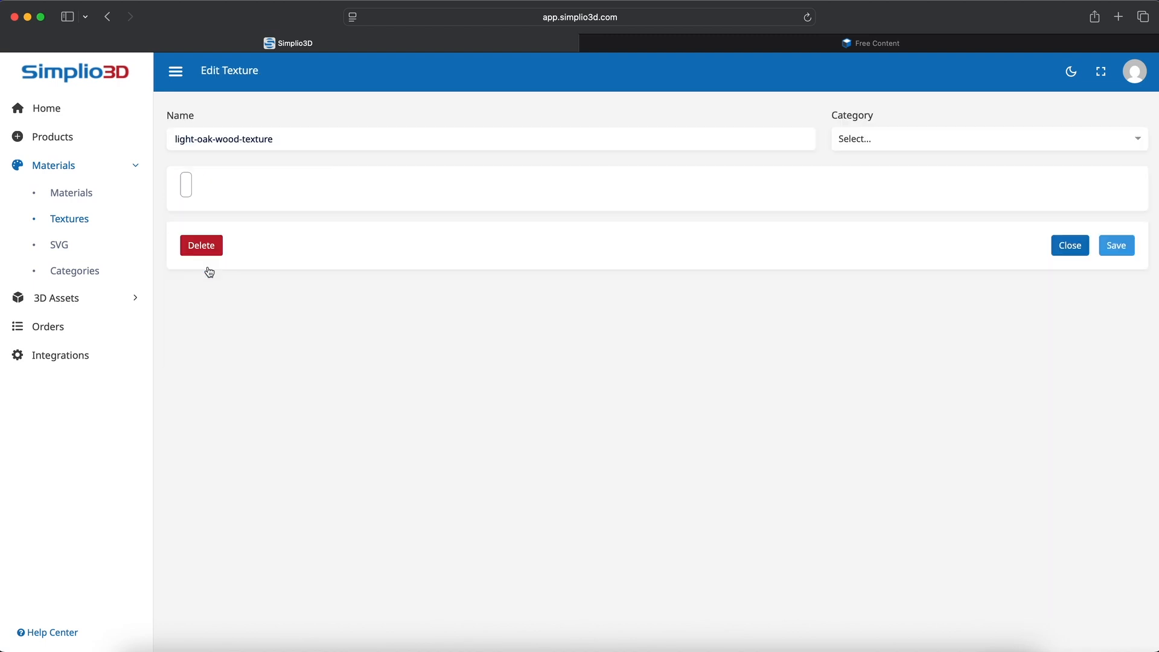
{"action": "left_click", "coordinate": [882, 143]}
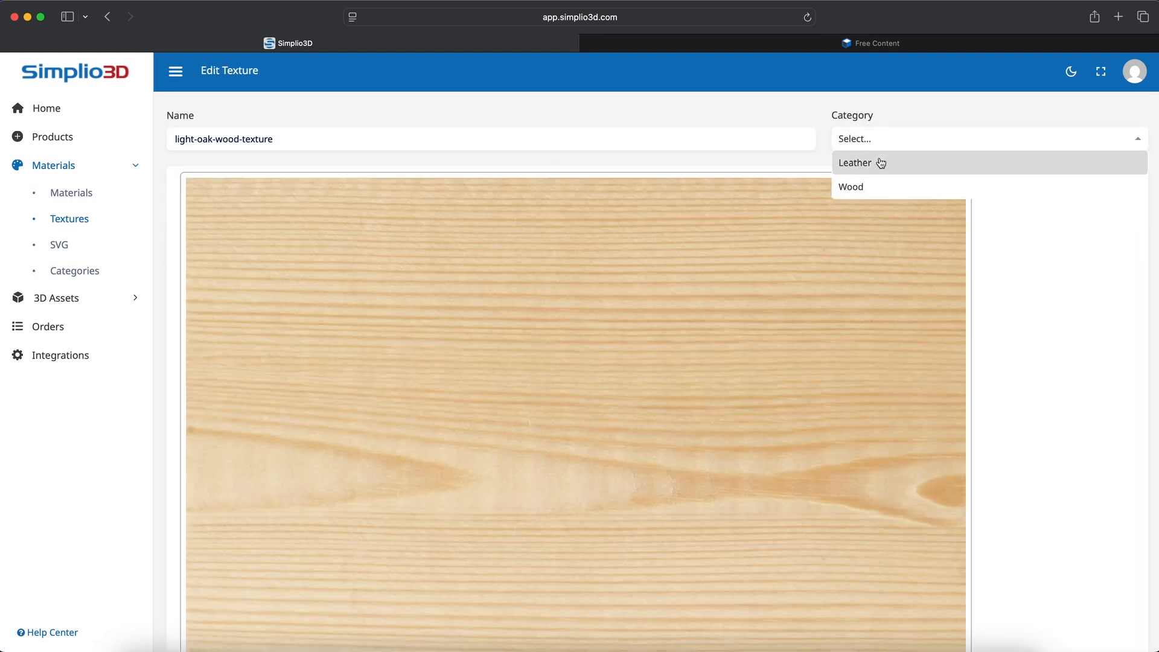
{"action": "left_click", "coordinate": [867, 194]}
{"action": "scroll", "coordinate": [1067, 326], "scroll_direction": "down", "scroll_amount": 2}
{"action": "left_click", "coordinate": [1118, 610]}
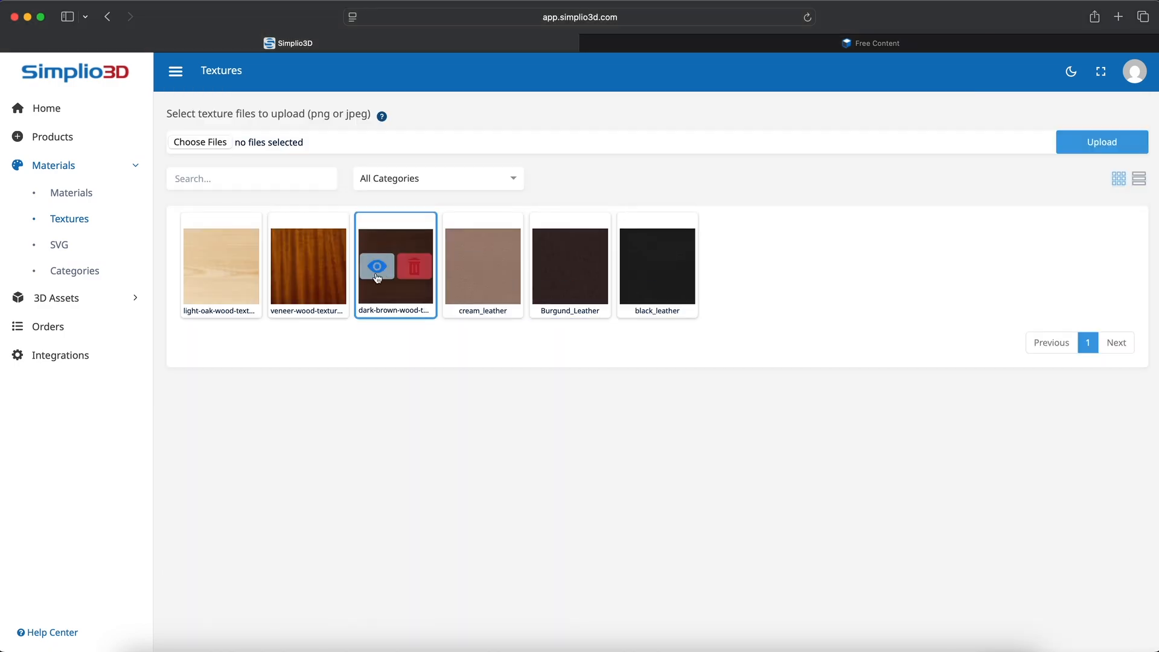
- Assign veneer-wood-texture-1 to the Wood category and save it
{"action": "left_click", "coordinate": [301, 269]}
{"action": "left_click", "coordinate": [857, 140]}
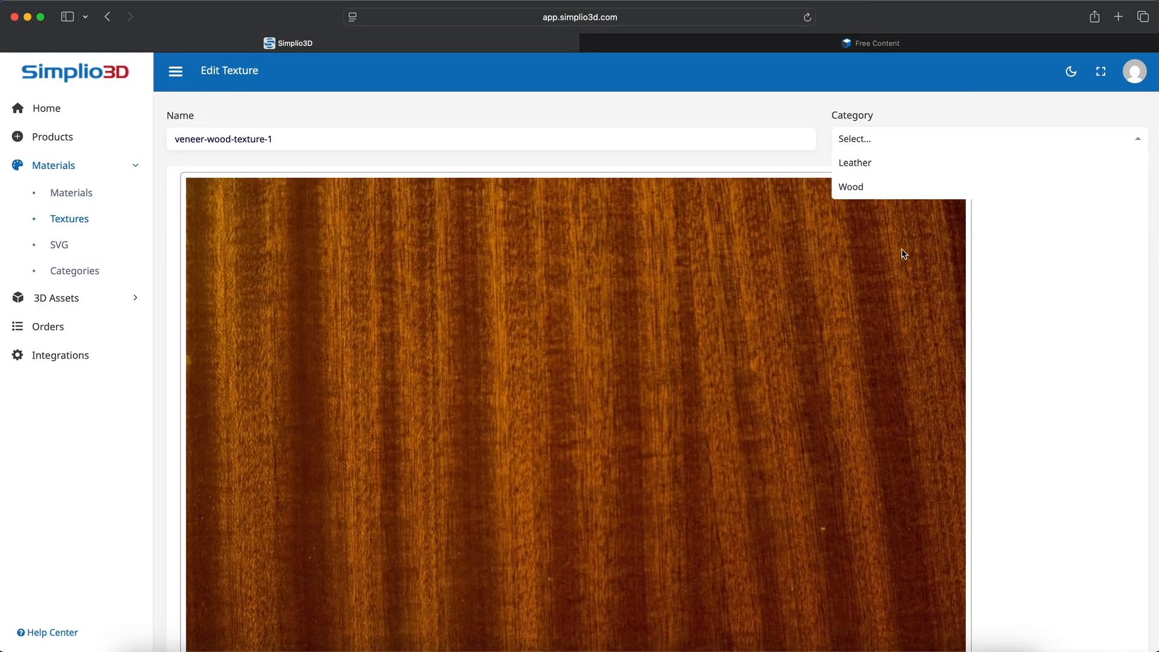
{"action": "left_click", "coordinate": [863, 191]}
{"action": "scroll", "coordinate": [1081, 434], "scroll_direction": "down", "scroll_amount": 3}
{"action": "left_click", "coordinate": [1117, 612]}
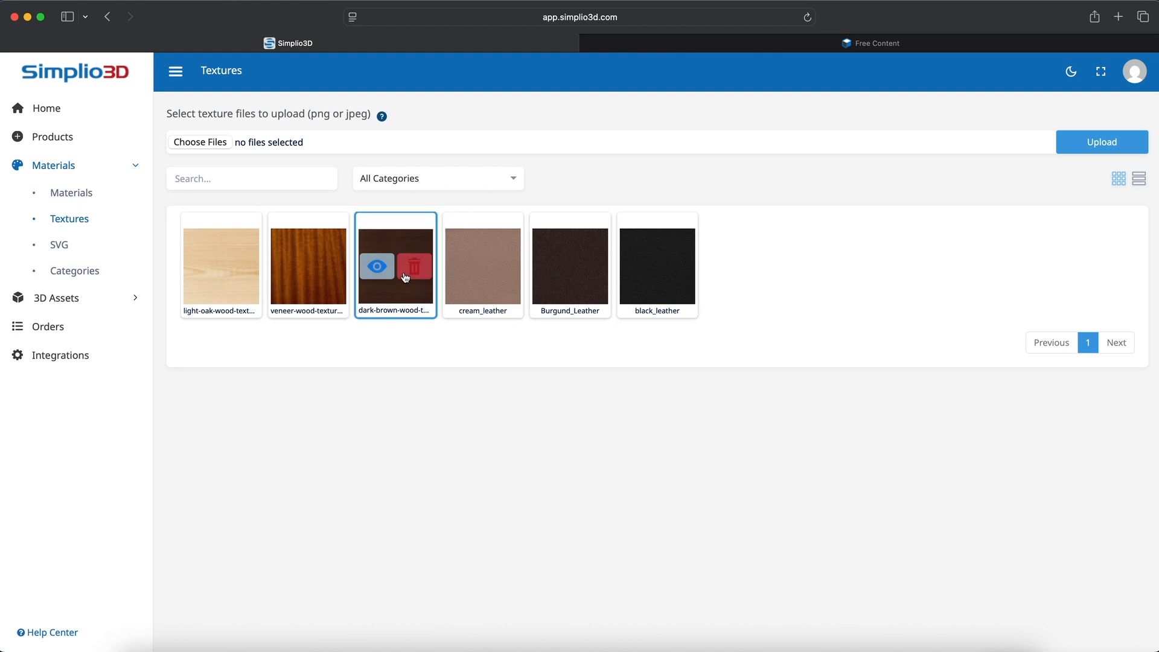
- Assign dark-brown-wood-texture-1 to the Wood category and save it
{"action": "left_click", "coordinate": [370, 266]}
{"action": "left_click", "coordinate": [872, 136]}
{"action": "left_click", "coordinate": [881, 192]}
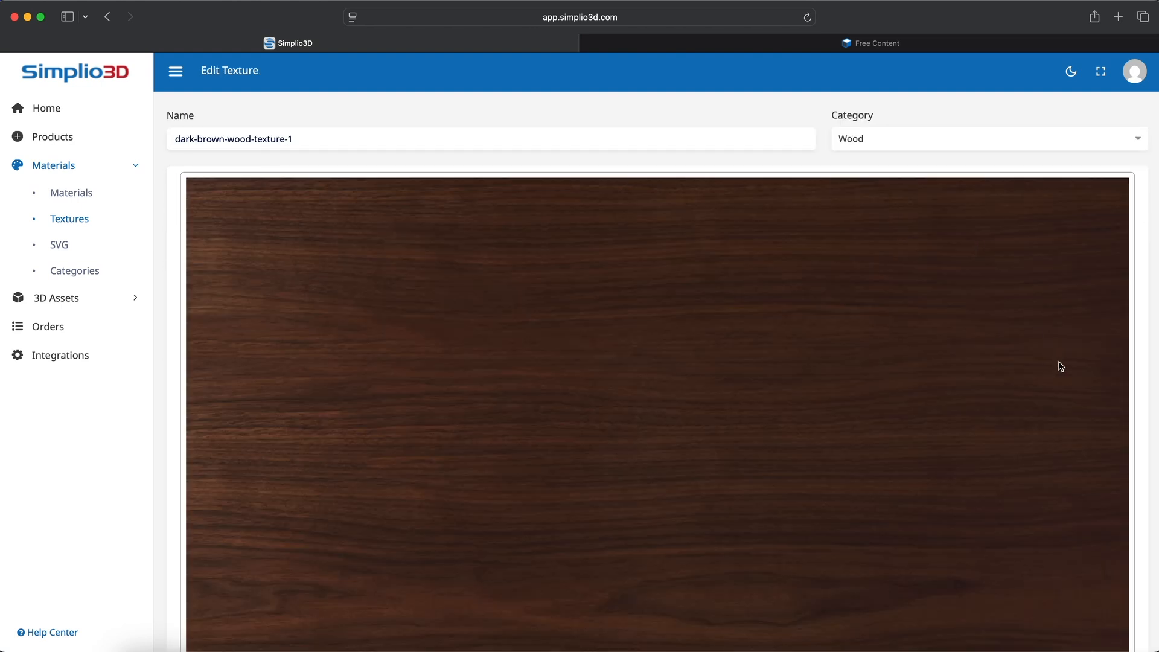
{"action": "scroll", "coordinate": [1075, 447], "scroll_direction": "down", "scroll_amount": 3}
{"action": "left_click", "coordinate": [1117, 611]}
- Assign the cream_leather texture to the Leather category and save it
{"action": "left_click", "coordinate": [467, 268]}
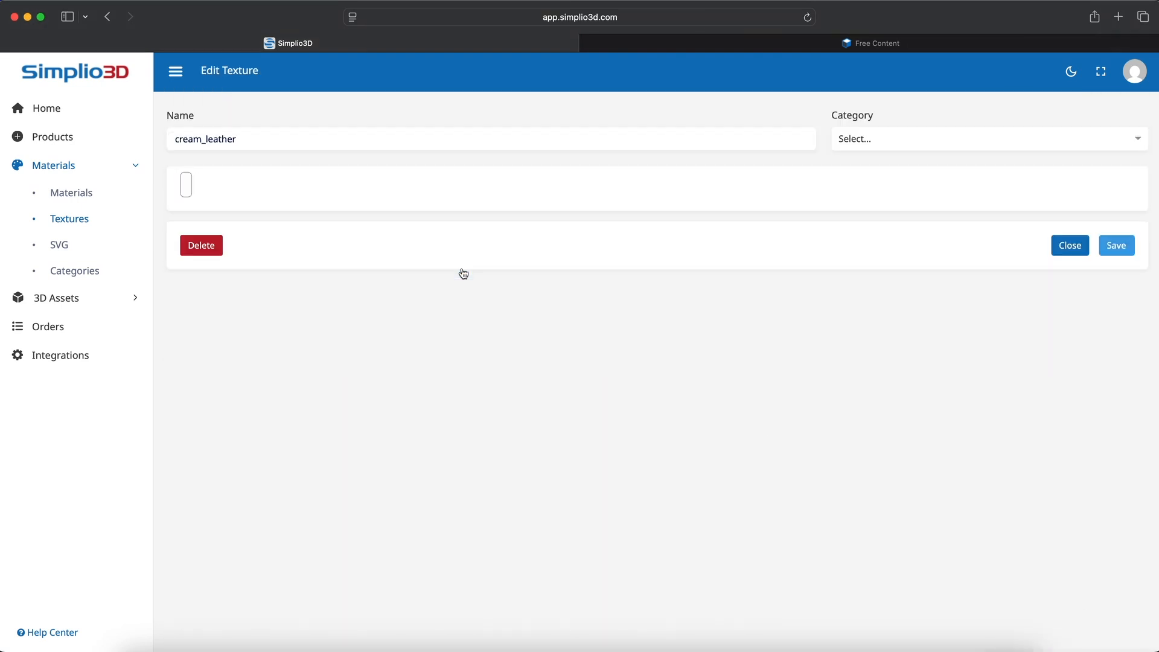
{"action": "left_click", "coordinate": [929, 144]}
{"action": "left_click", "coordinate": [915, 164]}
{"action": "left_click", "coordinate": [1117, 377]}
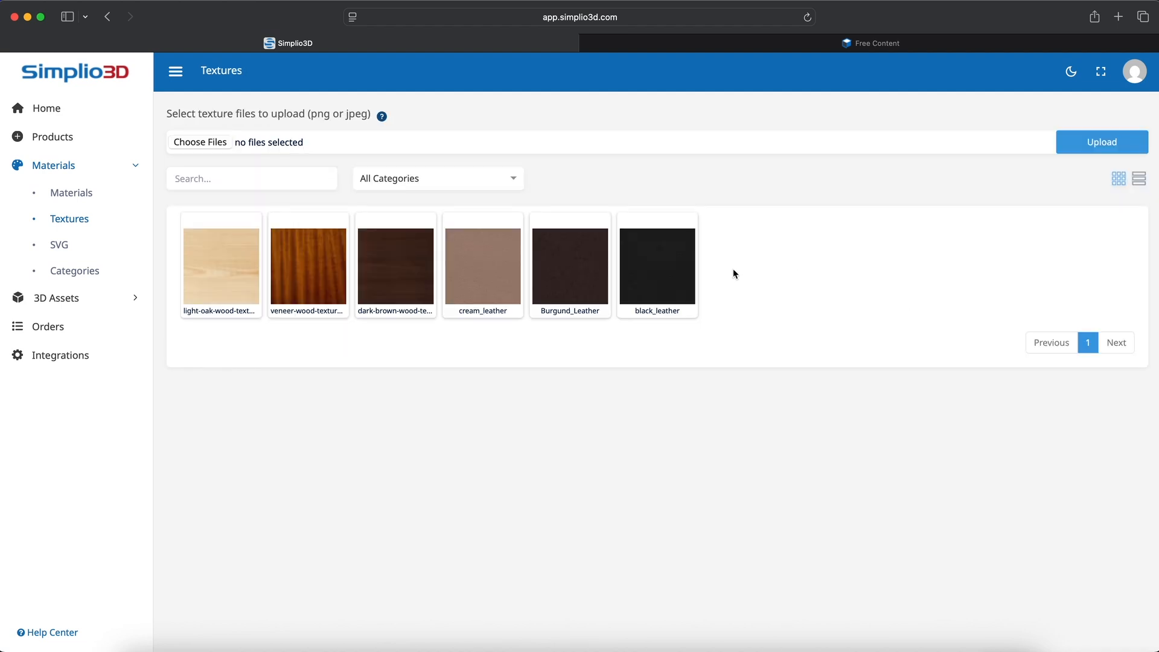
- Assign the Burgund_Leather texture to the Leather category and save it
{"action": "left_click", "coordinate": [556, 266]}
{"action": "left_click", "coordinate": [974, 144]}
{"action": "left_click", "coordinate": [948, 161]}
{"action": "left_click", "coordinate": [1117, 459]}
- Assign the black_leather texture to the Leather category and save it
{"action": "left_click", "coordinate": [649, 266]}
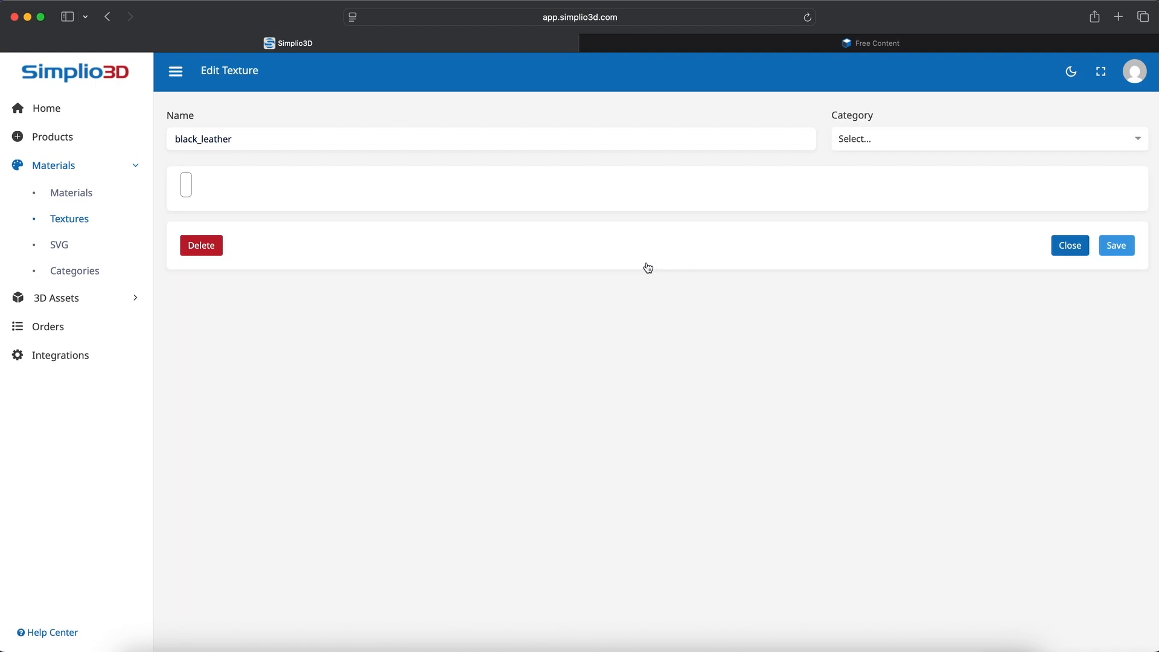
{"action": "left_click", "coordinate": [953, 146]}
{"action": "left_click", "coordinate": [937, 168]}
{"action": "left_click", "coordinate": [1117, 377]}
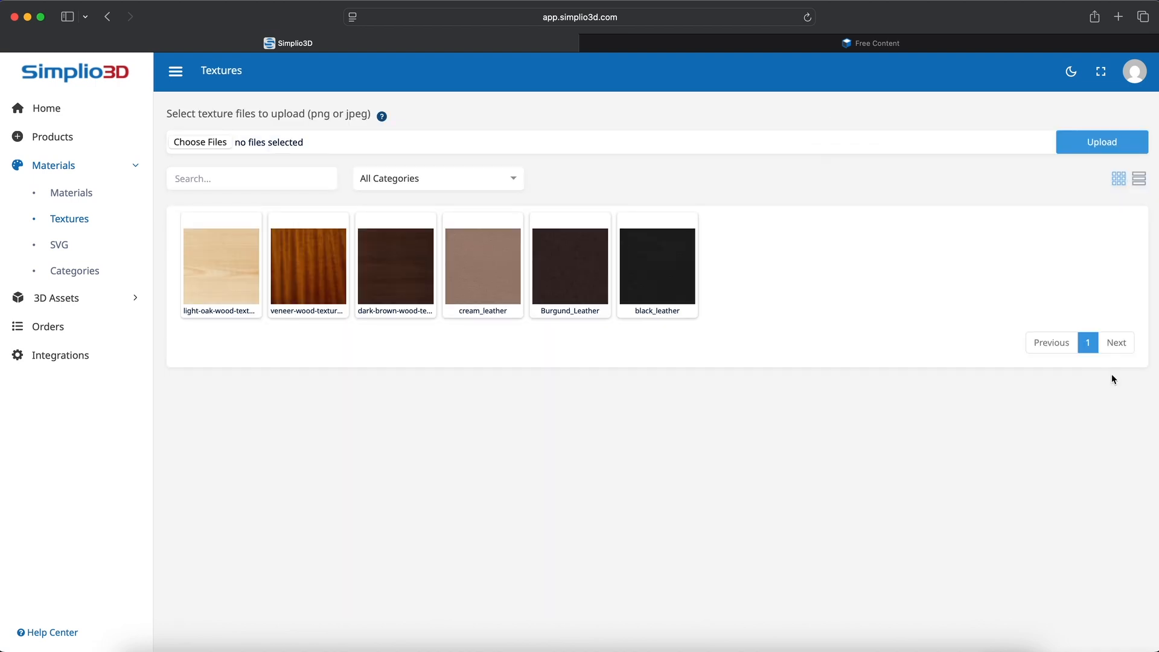
- Filter the texture library by the Leather category and by the Wood category
{"action": "left_click", "coordinate": [404, 181]}
{"action": "left_click", "coordinate": [401, 230]}
{"action": "left_click", "coordinate": [401, 189]}
{"action": "left_click", "coordinate": [402, 249]}
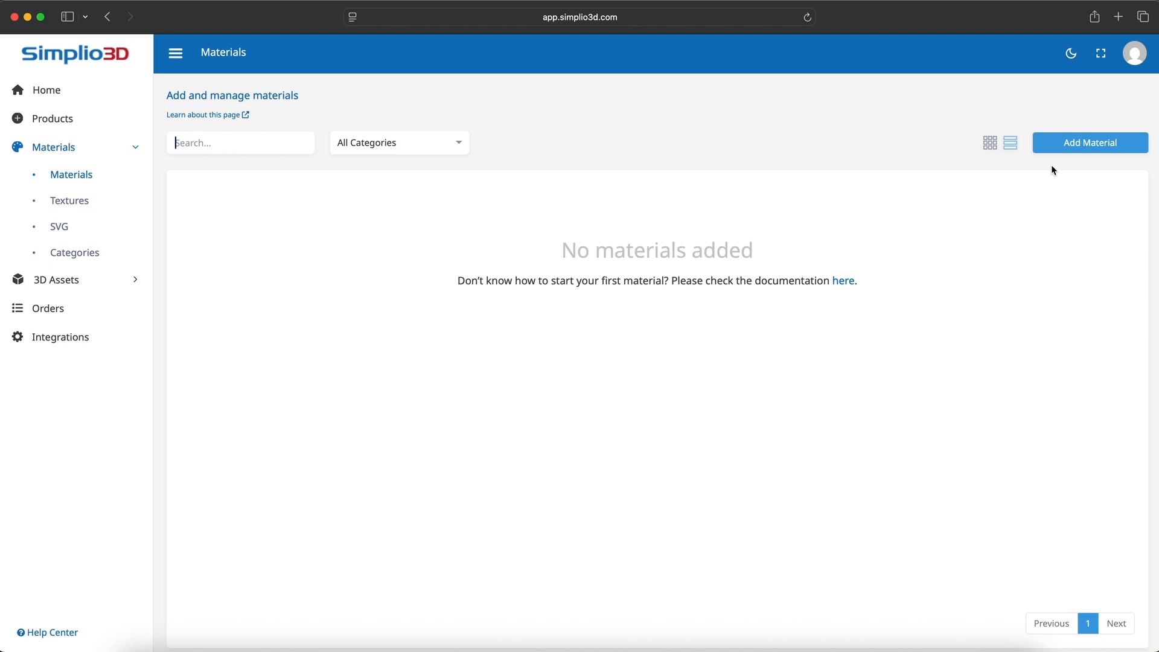
- Start a new material named Dark Wood and assign it to the Wood category
{"action": "left_click", "coordinate": [1057, 146]}
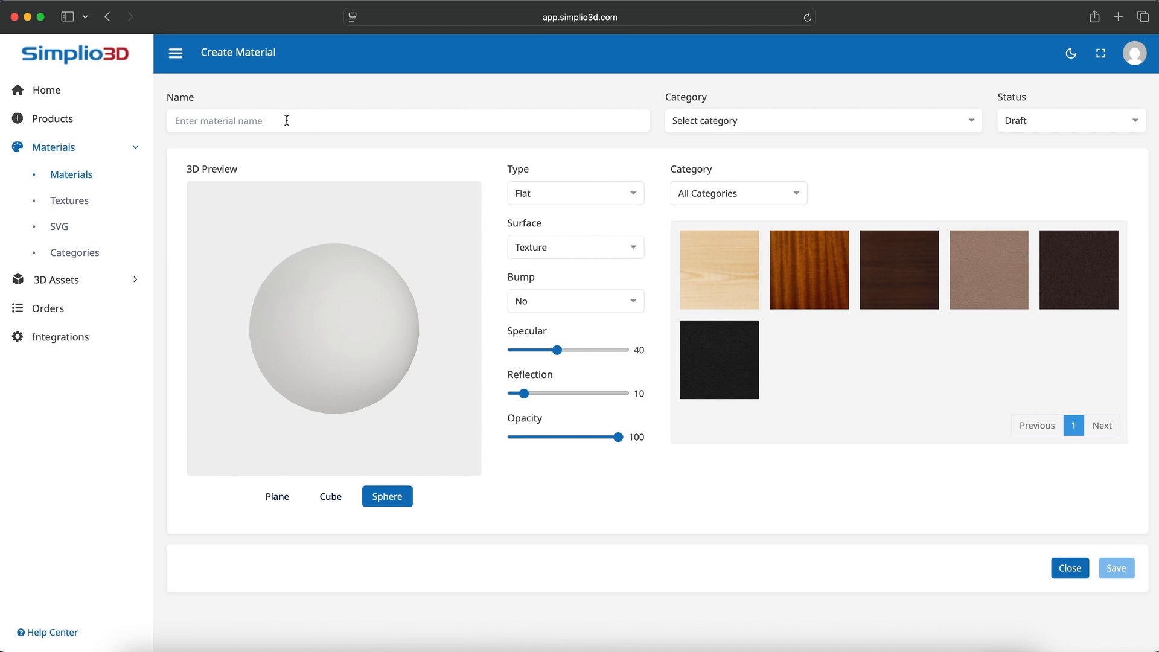
{"action": "type", "text": "Dark Wood"}
{"action": "left_click", "coordinate": [737, 126]}
{"action": "left_click", "coordinate": [715, 168]}
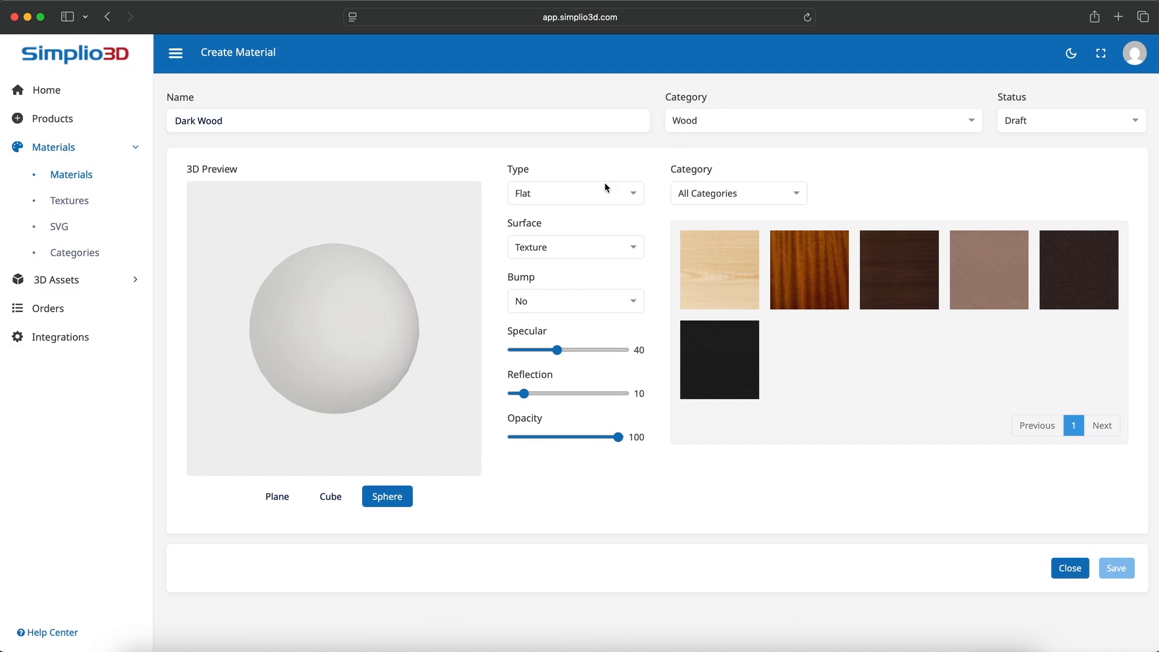
- Set the Dark Wood material's type to Glossy and apply the dark brown wood texture as its surface
{"action": "left_click", "coordinate": [555, 194]}
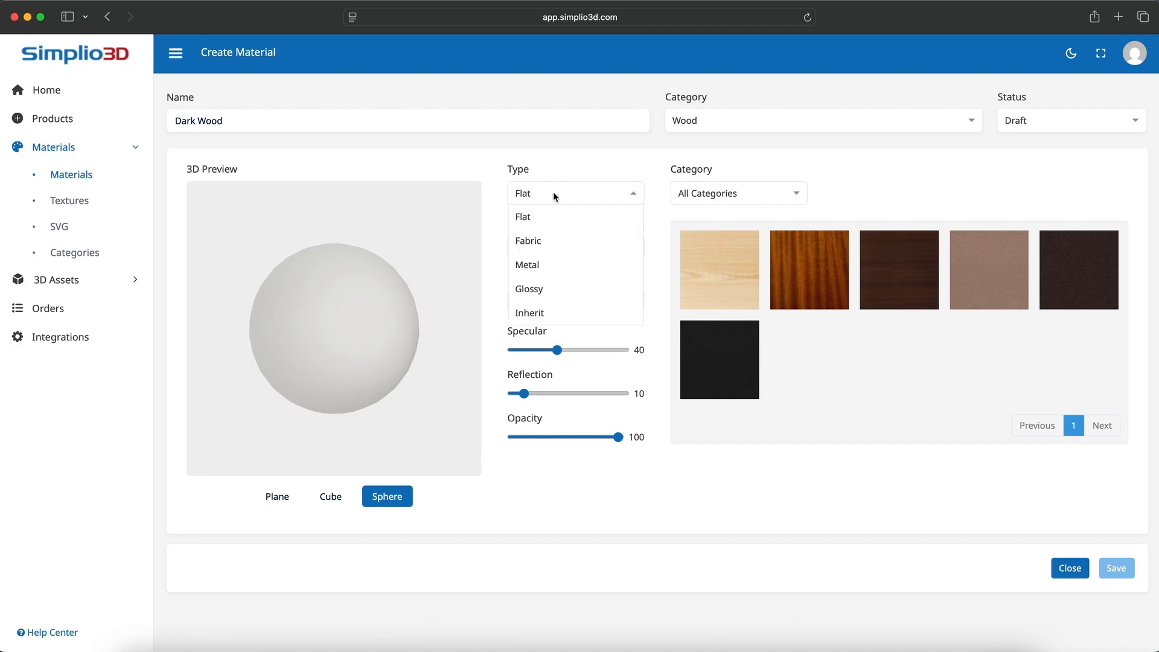
{"action": "left_click", "coordinate": [555, 287]}
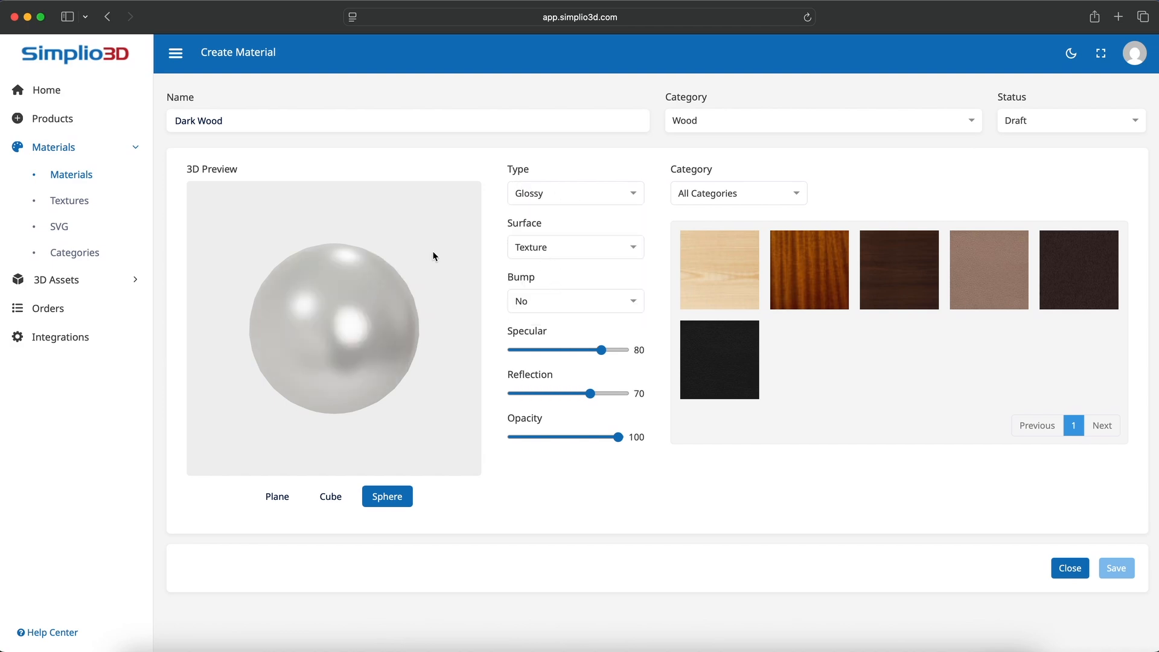
{"action": "left_click", "coordinate": [553, 247]}
{"action": "left_click", "coordinate": [553, 247]}
{"action": "left_click", "coordinate": [885, 263]}
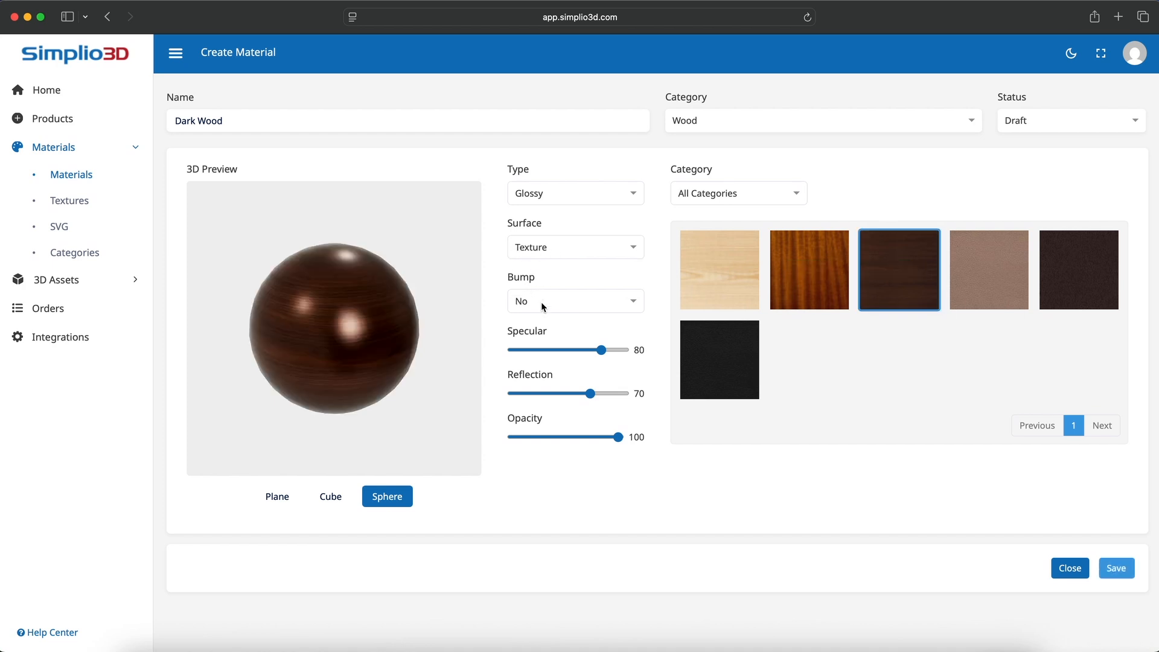
- Adjust the Dark Wood material's reflection to 62 and its specular to 79
{"action": "mouse_move", "coordinate": [585, 392]}
{"action": "left_mouse_down"}
{"action": "mouse_move", "coordinate": [559, 393]}
{"action": "mouse_move", "coordinate": [581, 395]}
{"action": "left_mouse_up"}
{"action": "mouse_move", "coordinate": [607, 350]}
{"action": "left_mouse_down"}
{"action": "mouse_move", "coordinate": [572, 350]}
{"action": "mouse_move", "coordinate": [601, 351]}
{"action": "left_mouse_up"}
{"action": "mouse_move", "coordinate": [383, 318]}
{"action": "left_mouse_down"}
{"action": "mouse_move", "coordinate": [405, 312]}
{"action": "mouse_move", "coordinate": [404, 297]}
{"action": "mouse_move", "coordinate": [397, 320]}
{"action": "left_mouse_up"}
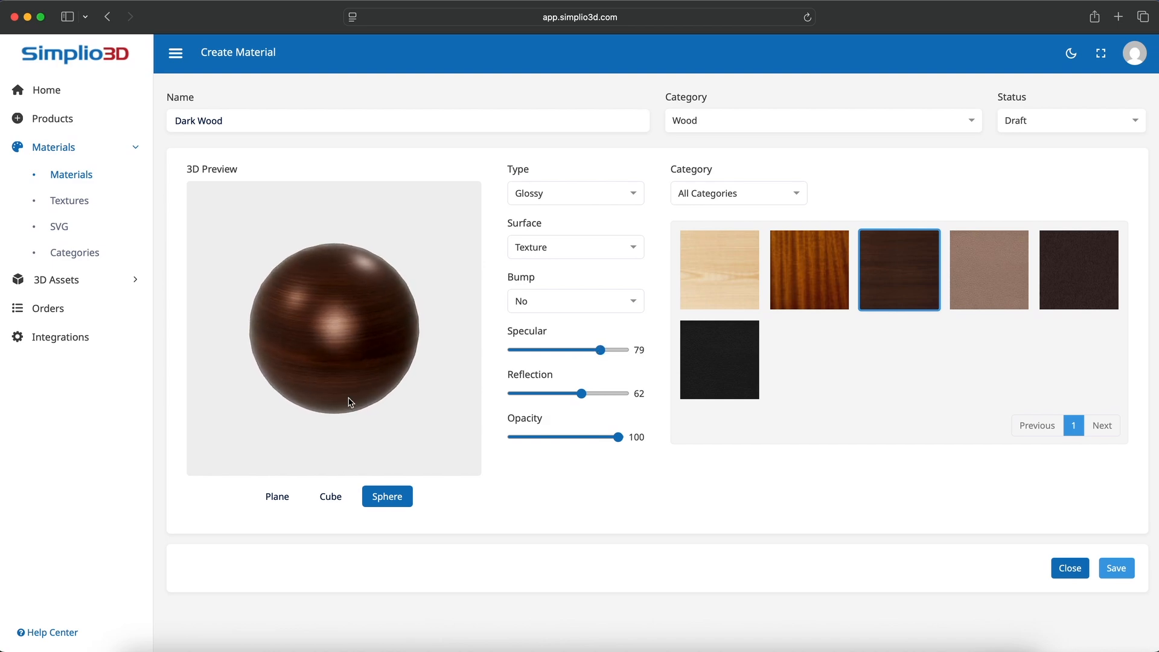
- Preview the Dark Wood material on a cube, a plane and the sphere
{"action": "left_click", "coordinate": [331, 496]}
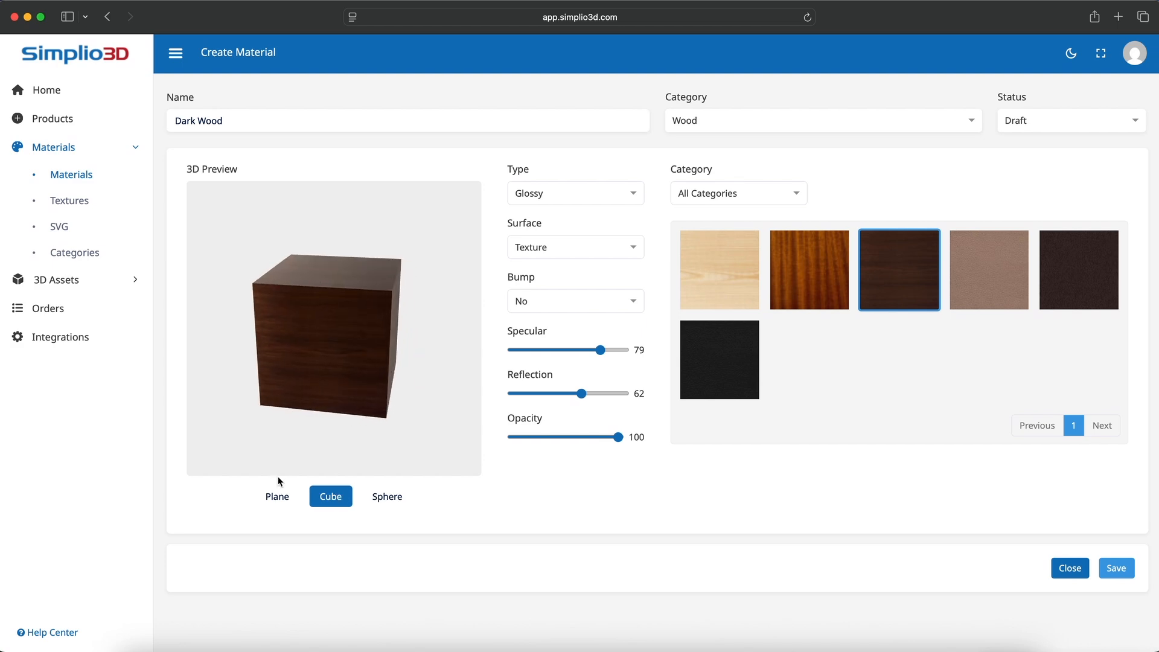
{"action": "left_click", "coordinate": [278, 496]}
{"action": "left_click", "coordinate": [386, 496]}
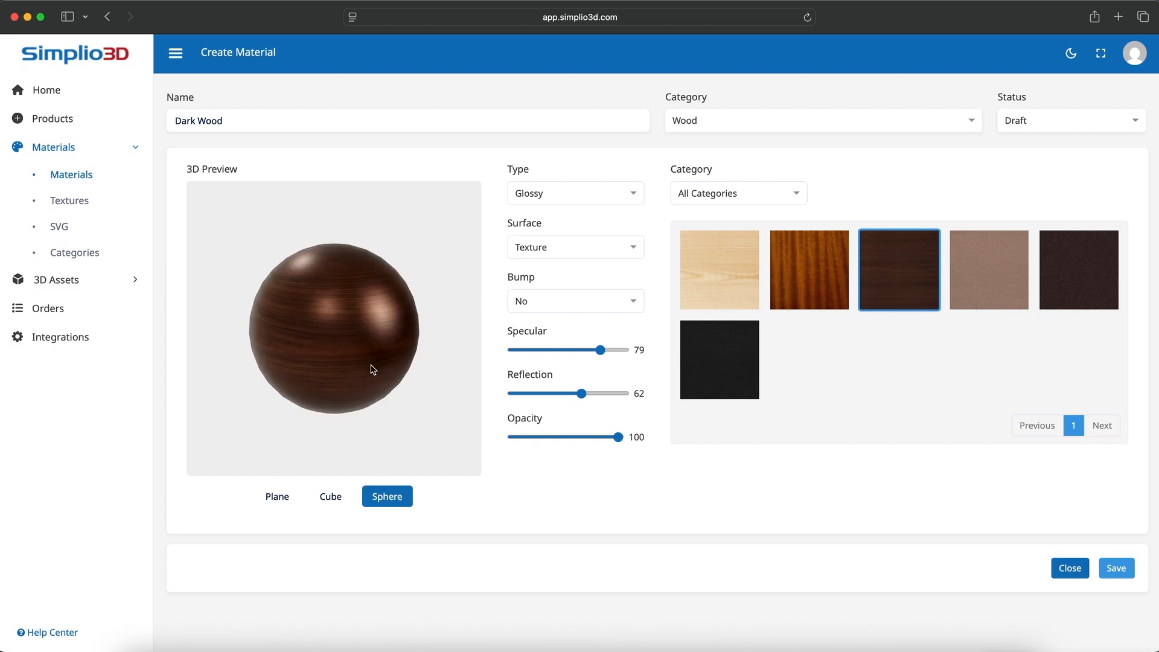
- Set the Dark Wood material's status to Ready and save it
{"action": "left_click", "coordinate": [1040, 125]}
{"action": "left_click", "coordinate": [1030, 169]}
{"action": "left_click", "coordinate": [1116, 570]}
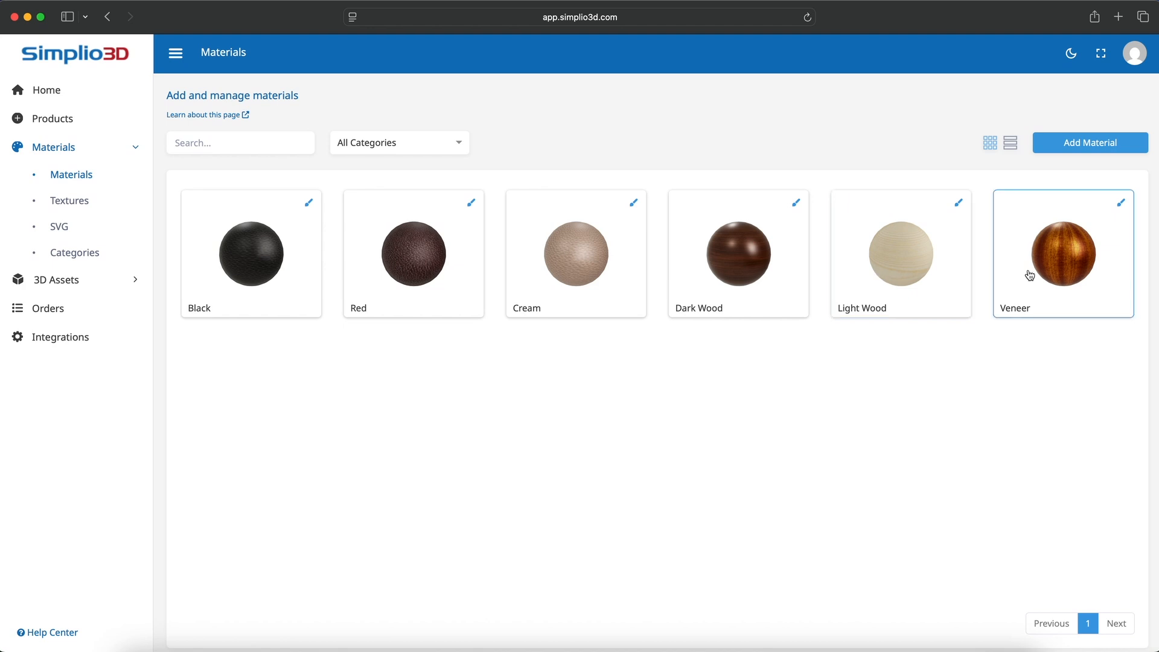
- Filter the materials list by the Wood category and by the Leather category
{"action": "left_click", "coordinate": [421, 145]}
{"action": "left_click", "coordinate": [381, 214]}
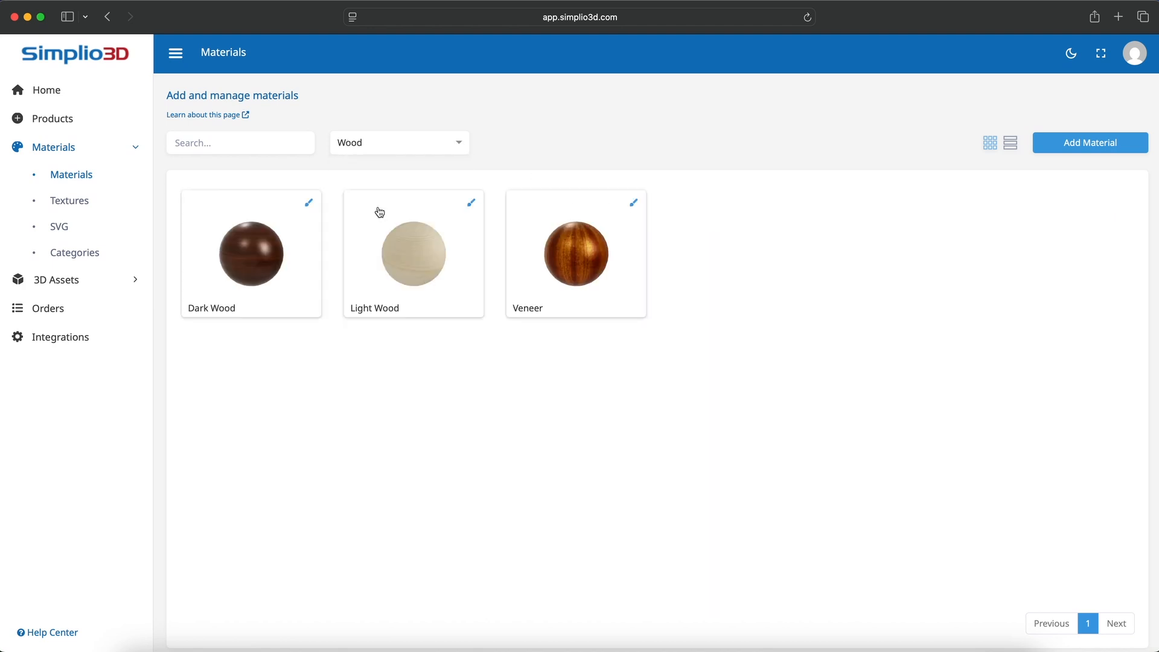
{"action": "left_click", "coordinate": [393, 149]}
{"action": "left_click", "coordinate": [378, 191]}
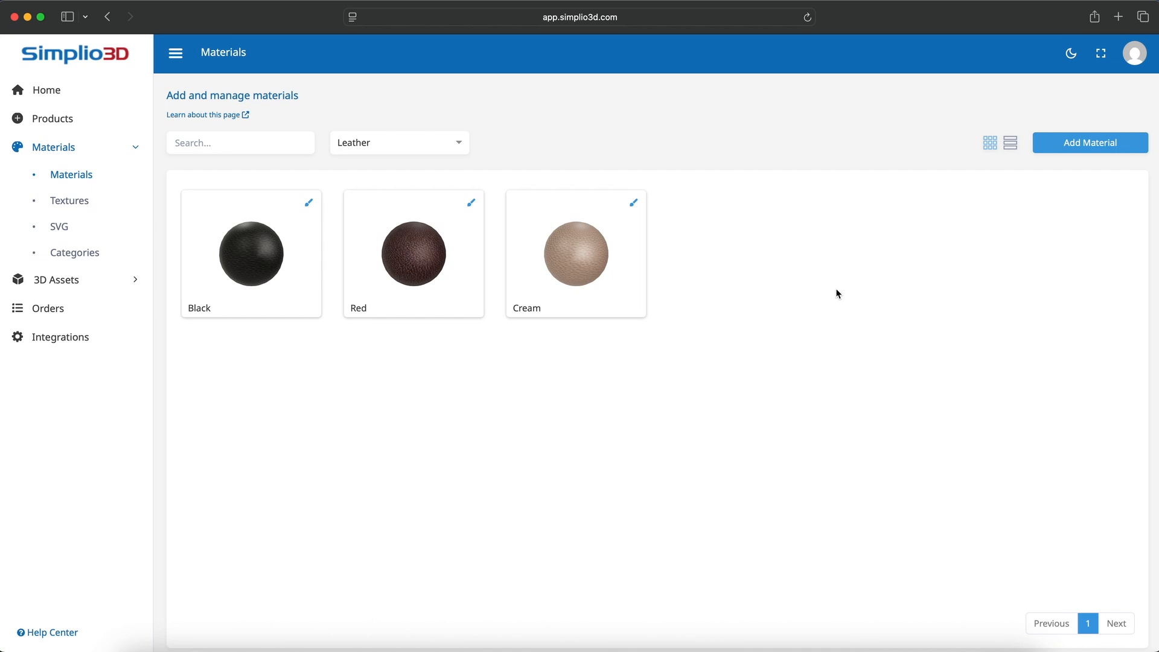
- Start a new material named Chrome and set its type to Metal
{"action": "left_click", "coordinate": [1072, 155]}
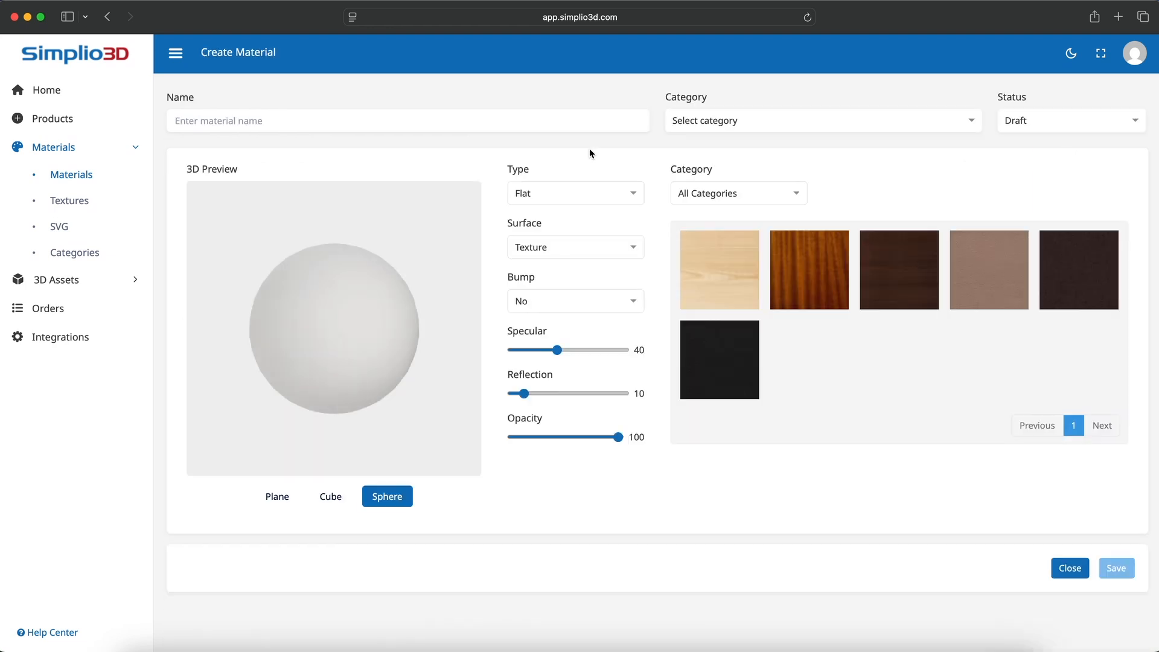
{"action": "left_click", "coordinate": [427, 120]}
{"action": "type", "text": "Chrome"}
{"action": "left_click", "coordinate": [580, 190]}
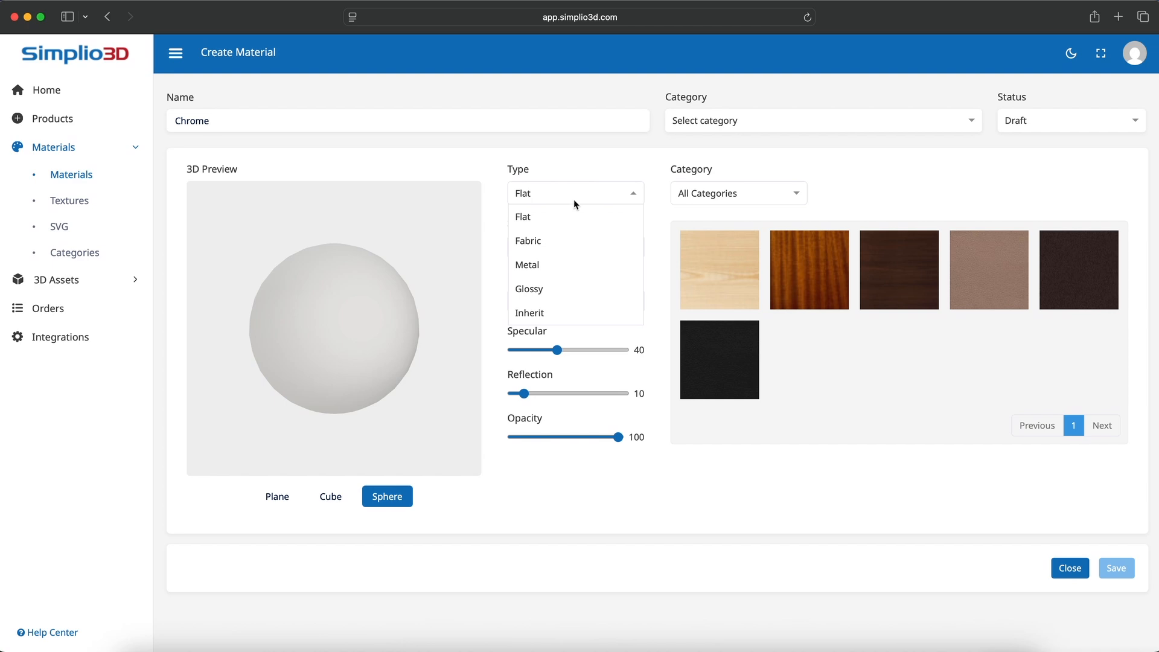
{"action": "left_click", "coordinate": [556, 266]}
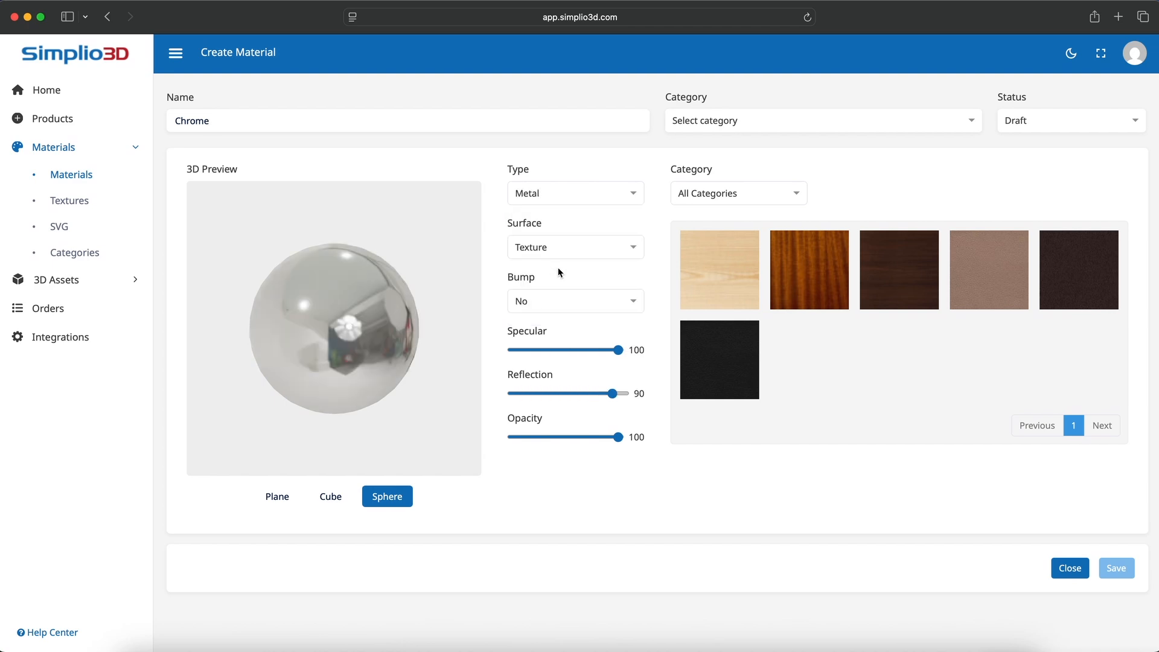
- Change the Chrome material's surface to Color and set its reflection to 91
{"action": "left_click", "coordinate": [562, 249]}
{"action": "left_click", "coordinate": [545, 294]}
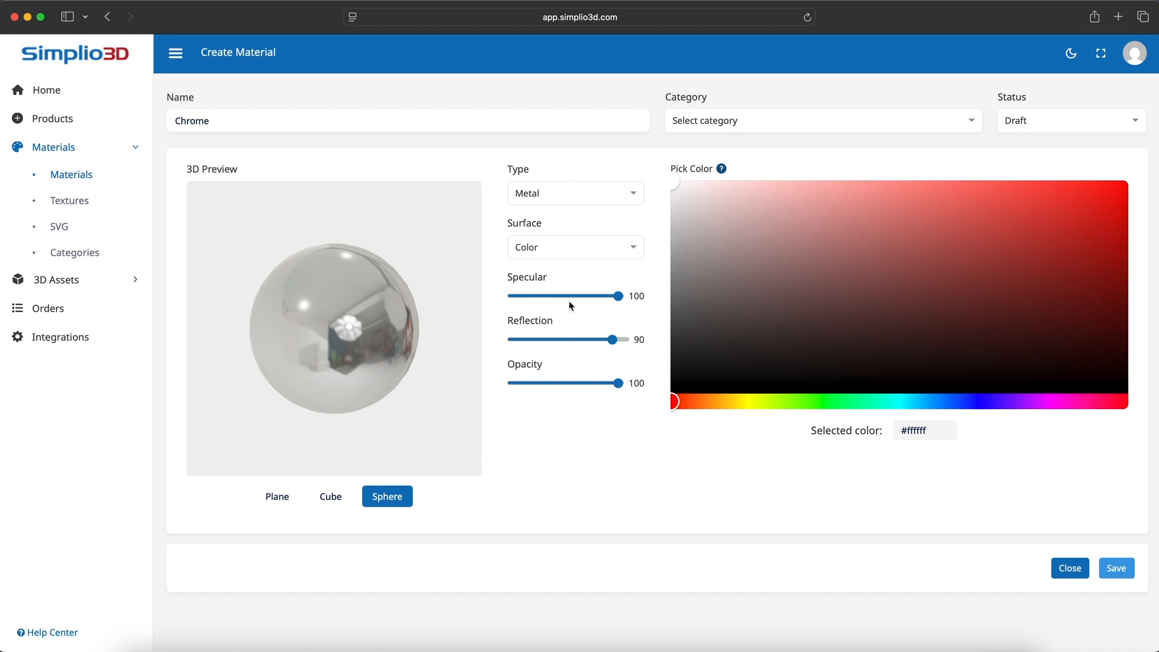
{"action": "mouse_move", "coordinate": [612, 339]}
{"action": "left_mouse_down"}
{"action": "mouse_move", "coordinate": [601, 340]}
{"action": "mouse_move", "coordinate": [614, 340]}
{"action": "left_mouse_up"}
- Save the Chrome material with the Ready status and list the materials of all categories
{"action": "left_click", "coordinate": [1003, 125]}
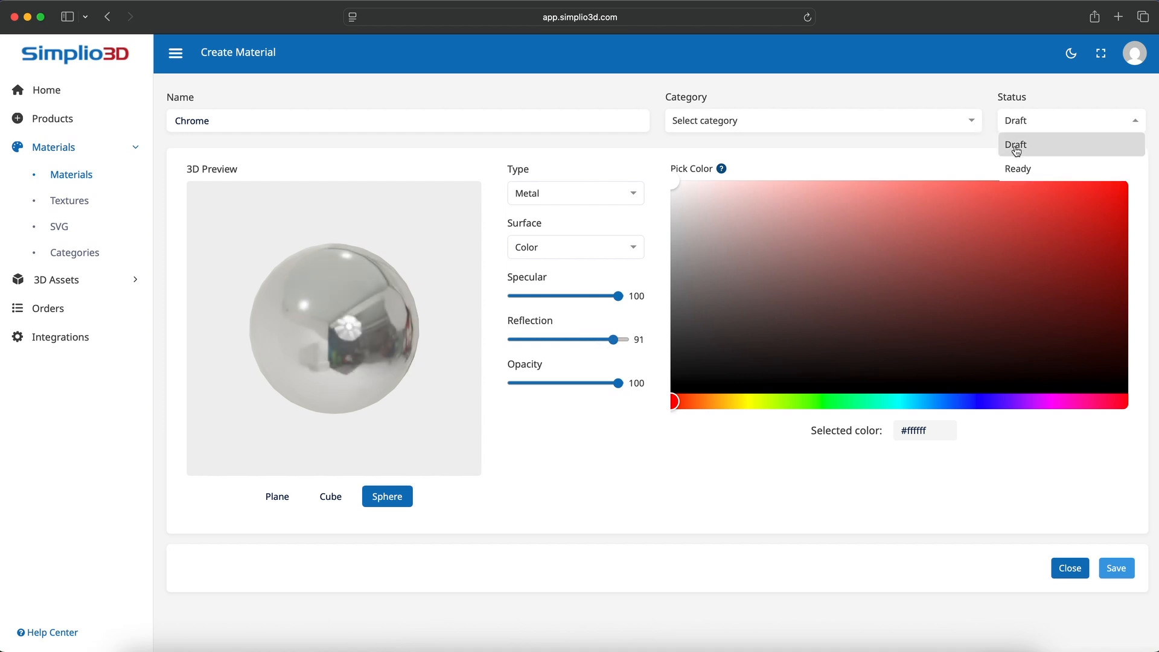
{"action": "left_click", "coordinate": [1017, 169]}
{"action": "left_click", "coordinate": [1115, 567]}
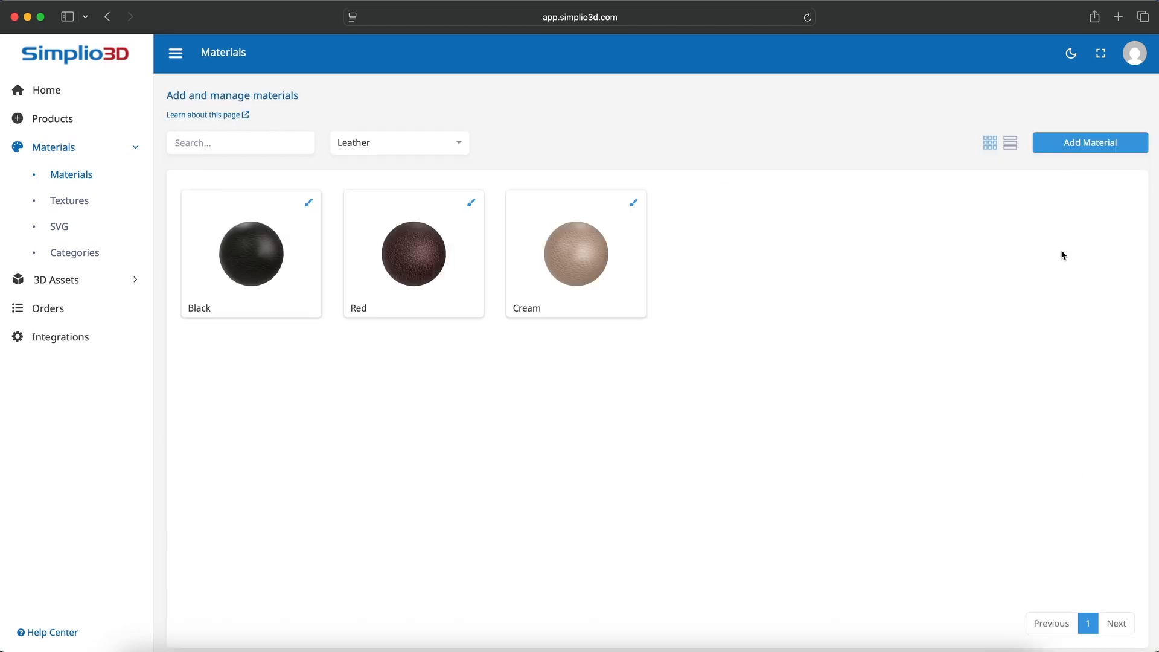
{"action": "left_click", "coordinate": [388, 150]}
{"action": "left_click", "coordinate": [378, 164]}
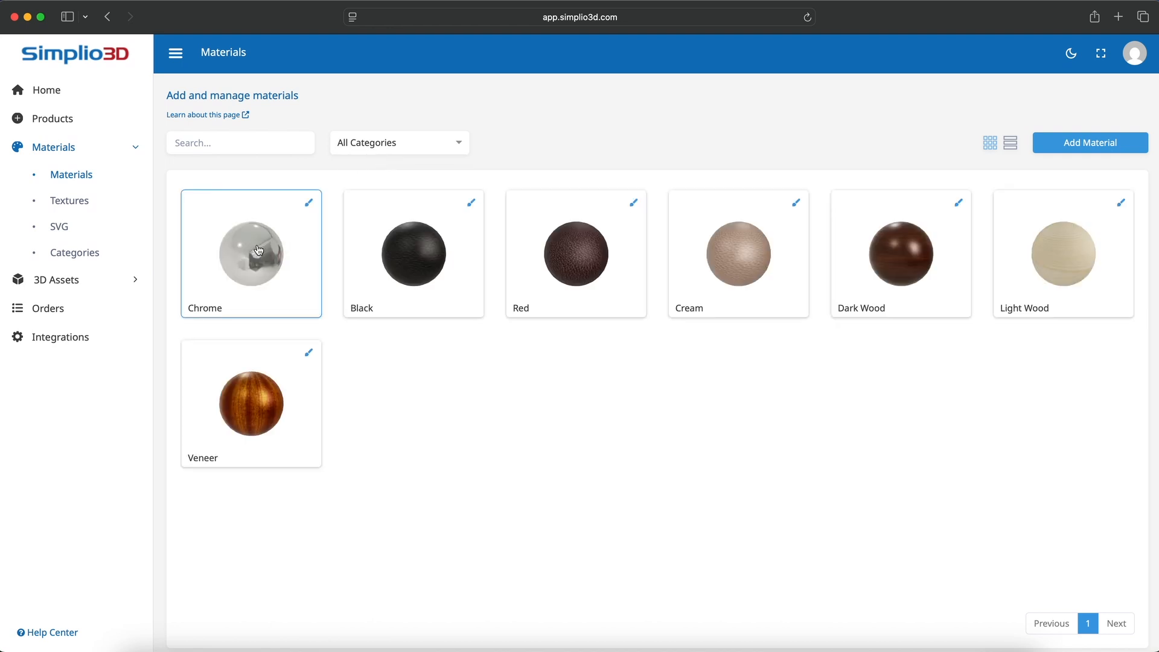
- Go to the products page and look over the demo product templates without loading one
{"action": "left_click", "coordinate": [78, 119]}
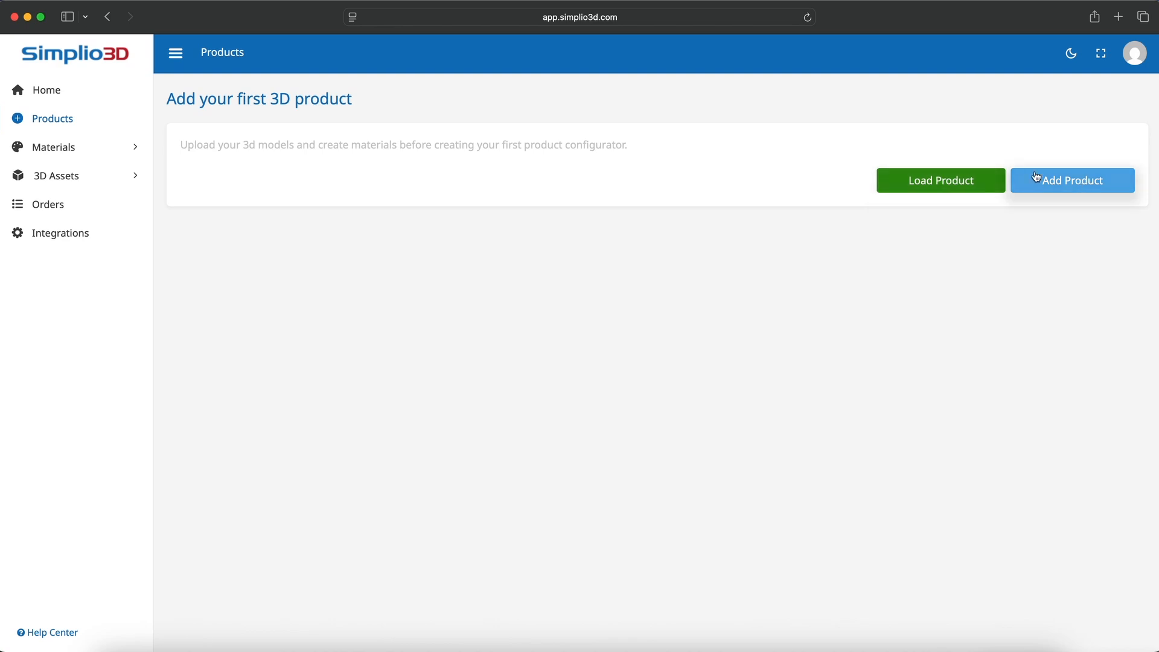
{"action": "left_click", "coordinate": [962, 180]}
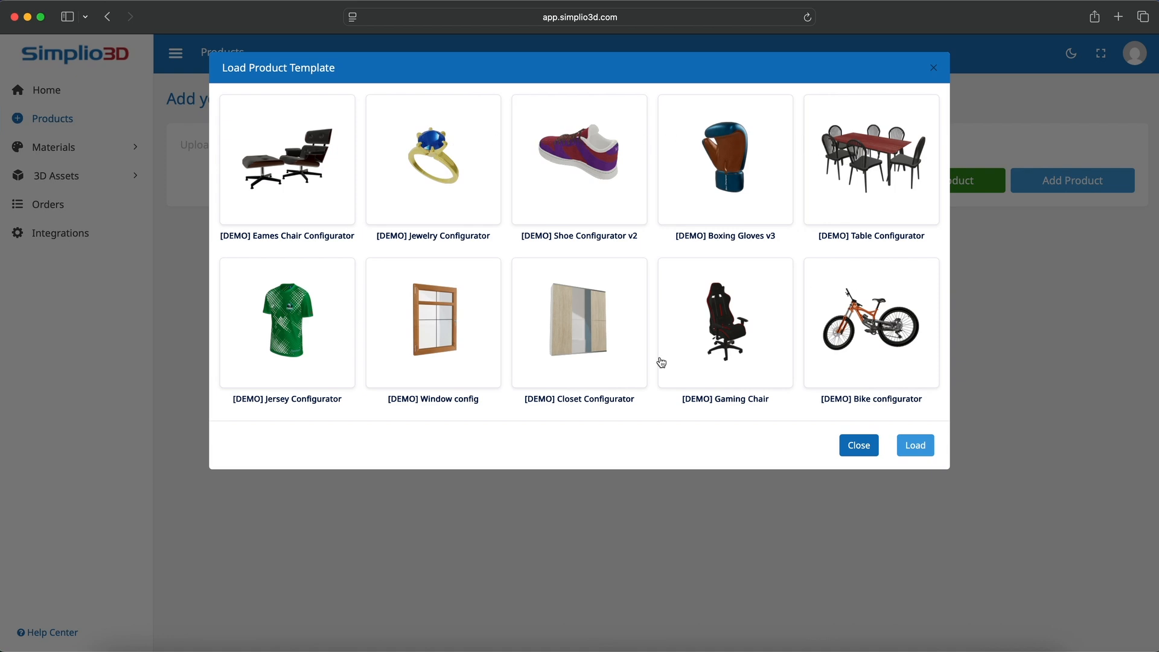
{"action": "left_click", "coordinate": [858, 444]}
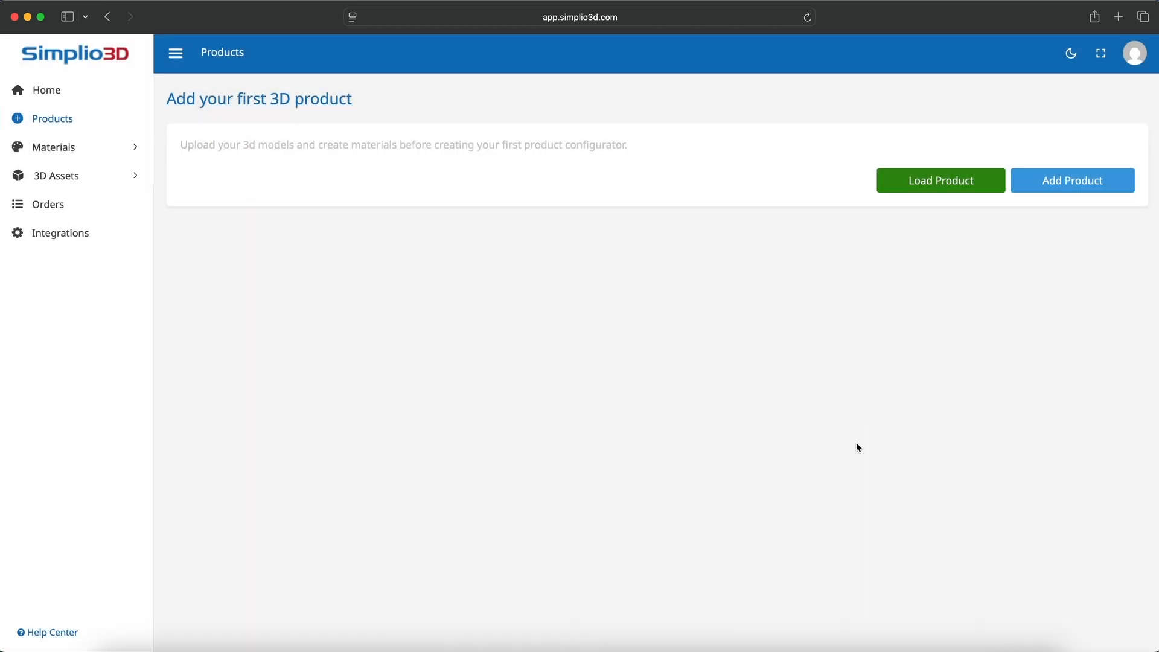
- Create a new Configurator product named Chair and open it for editing
{"action": "left_click", "coordinate": [1072, 188]}
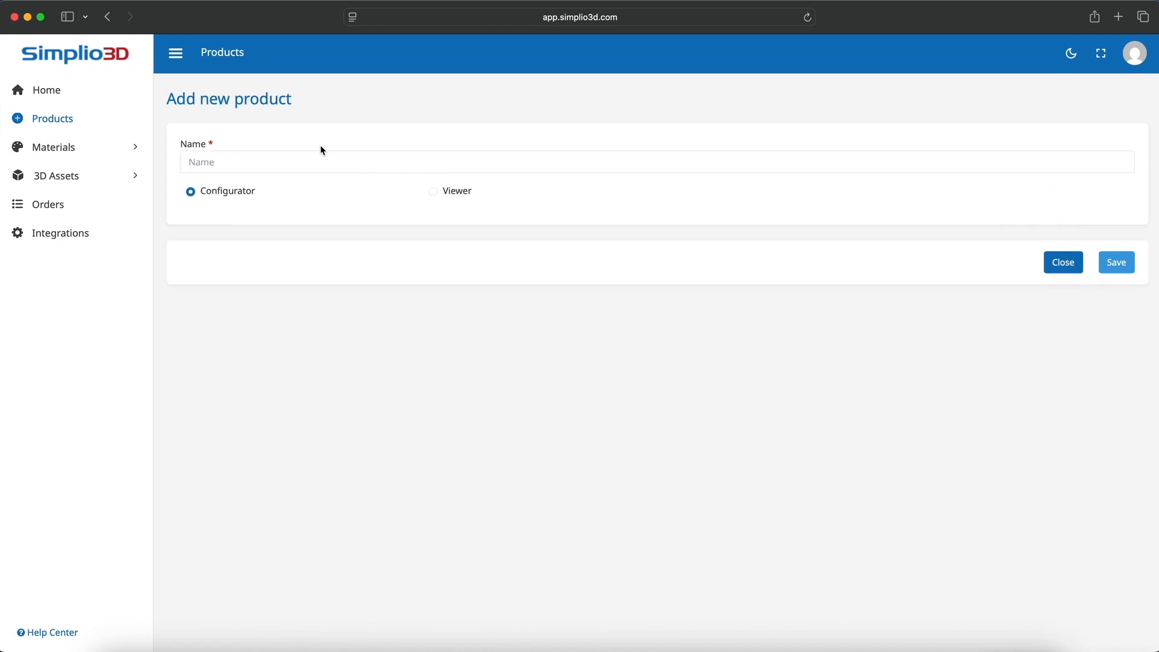
{"action": "left_click", "coordinate": [265, 159]}
{"action": "type", "text": "Chair"}
{"action": "left_click", "coordinate": [1118, 263]}
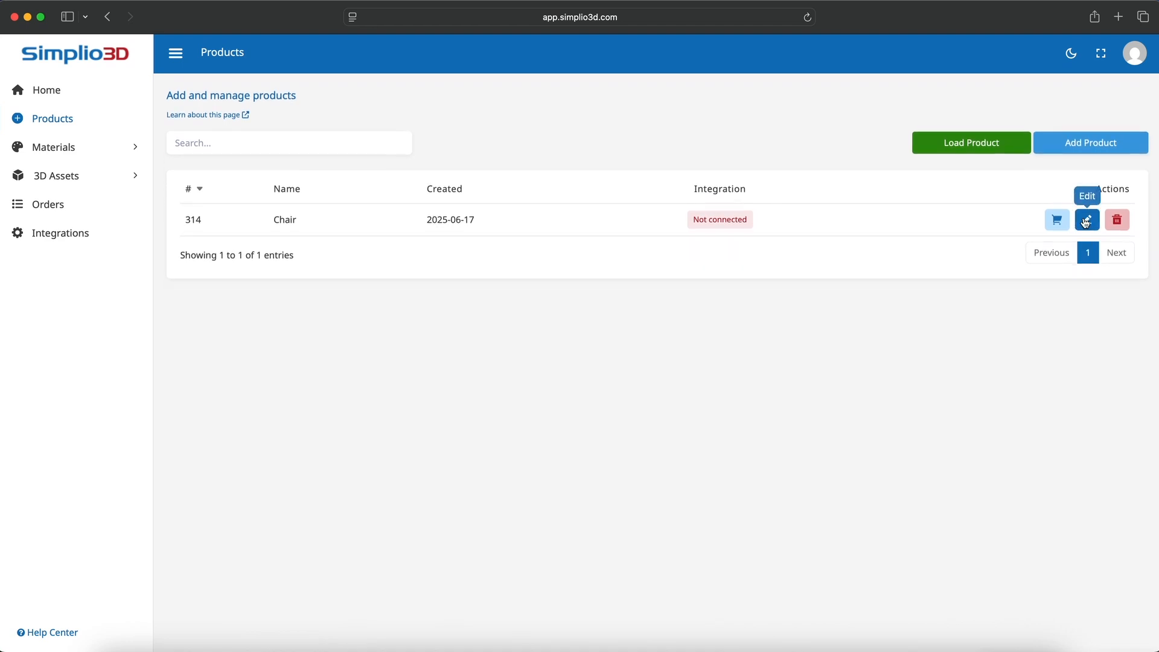
{"action": "left_click", "coordinate": [1087, 221]}
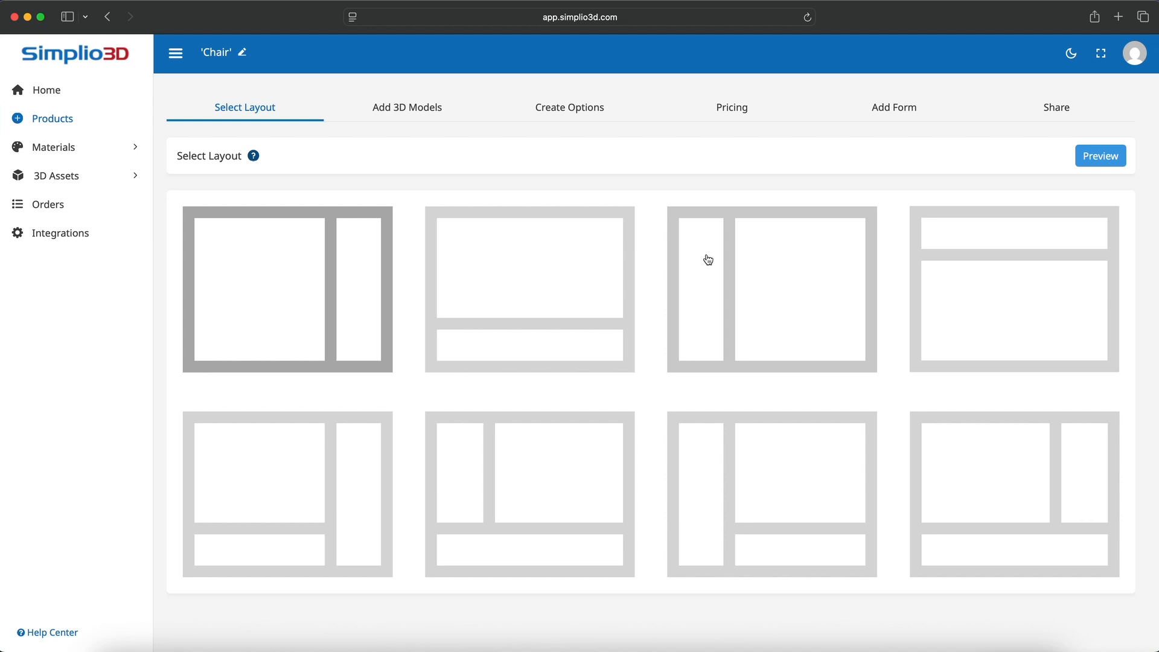
- Try several configurator layouts and reselect the first one, with a large area beside a narrow right-hand column
{"action": "left_click", "coordinate": [535, 270]}
{"action": "left_click", "coordinate": [756, 272]}
{"action": "left_click", "coordinate": [960, 273]}
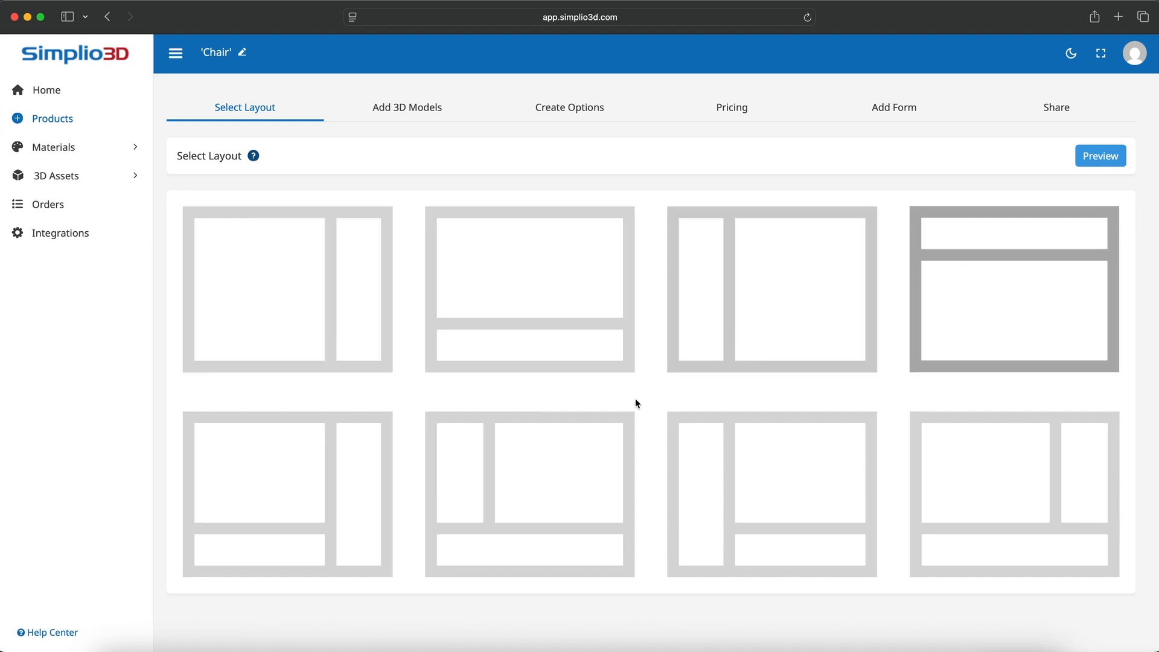
{"action": "left_click", "coordinate": [336, 474]}
{"action": "left_click", "coordinate": [468, 486]}
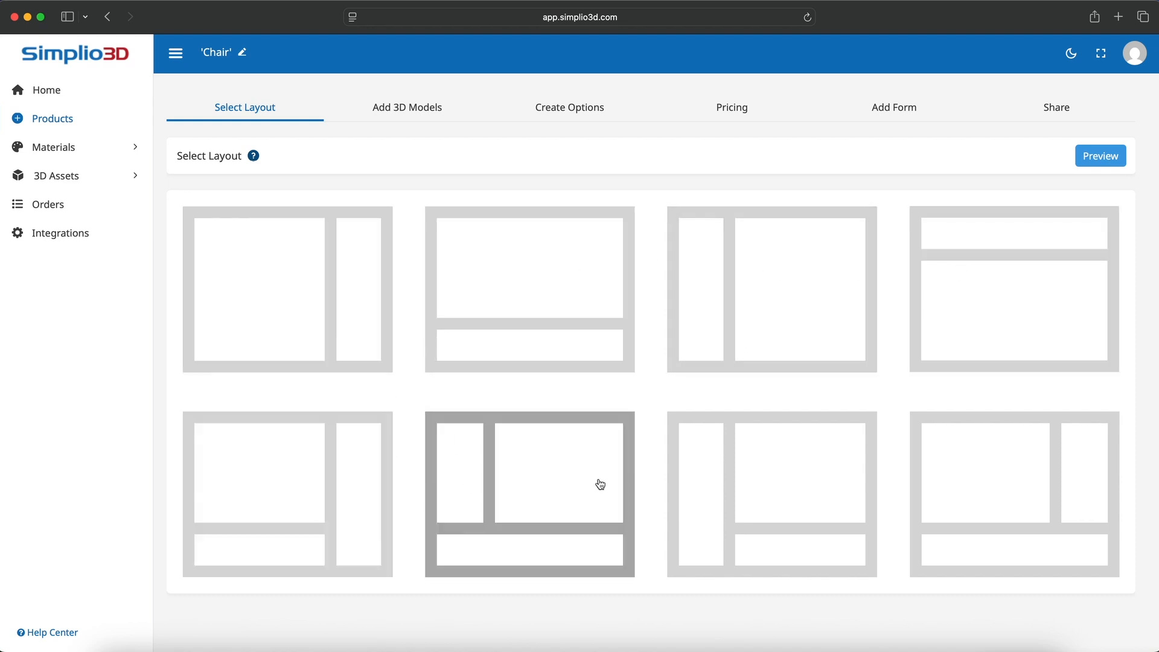
{"action": "left_click", "coordinate": [774, 489]}
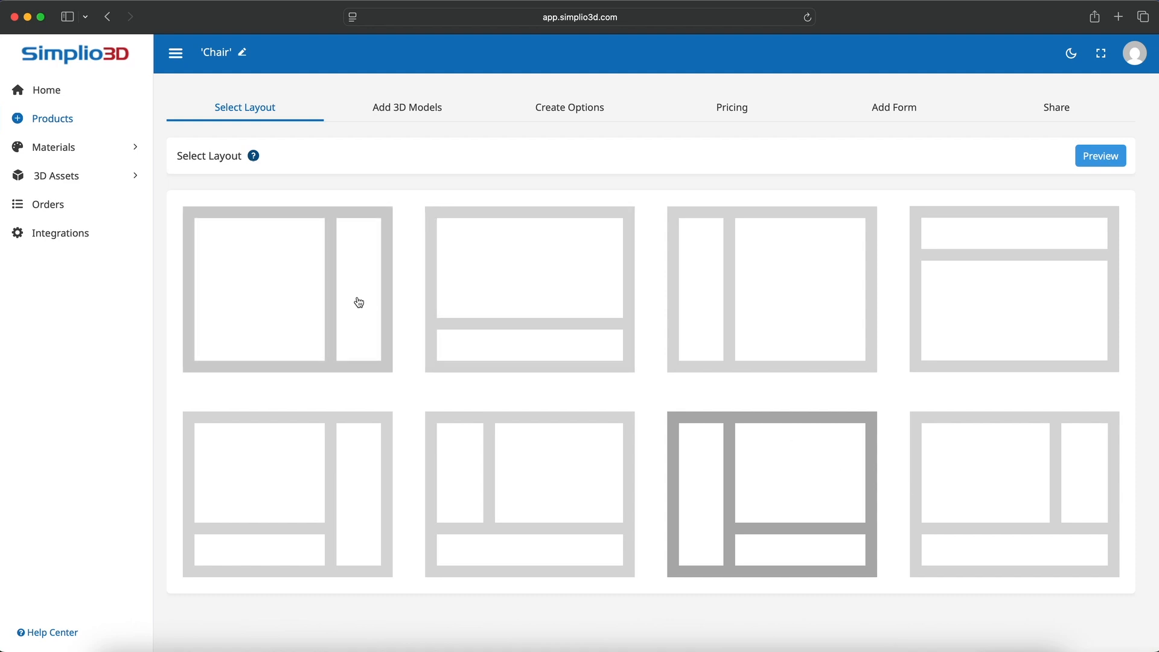
{"action": "left_click", "coordinate": [317, 276]}
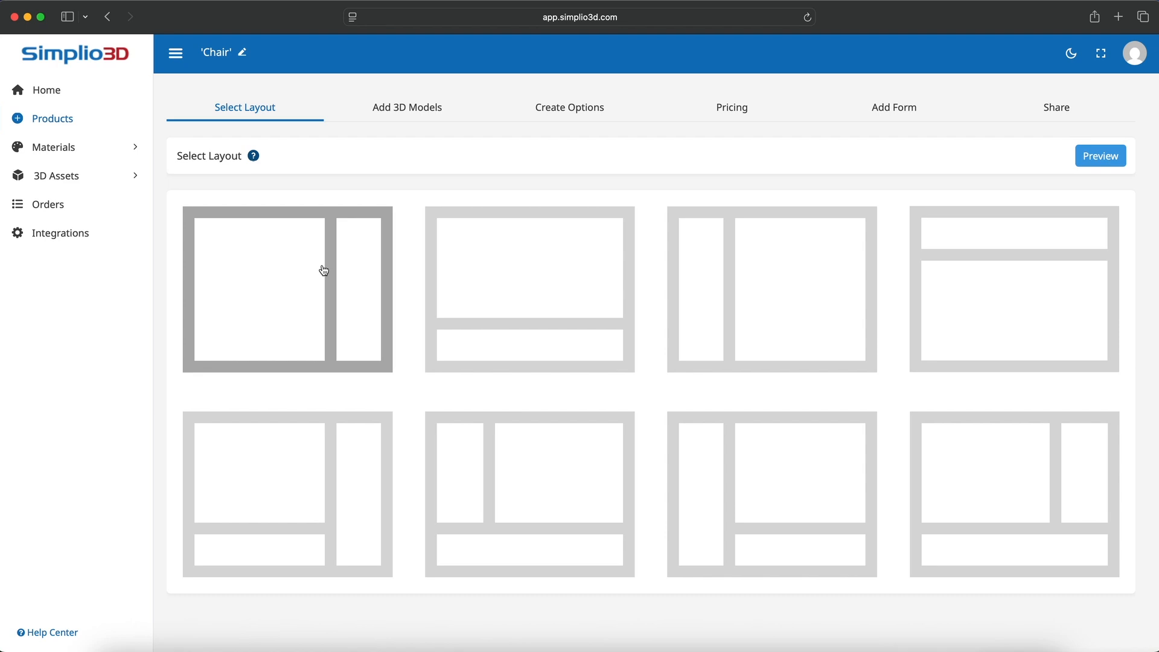
- Include eames_chair_3 as the Chair product's 3D model and proceed to creating its options
{"action": "left_click", "coordinate": [416, 118]}
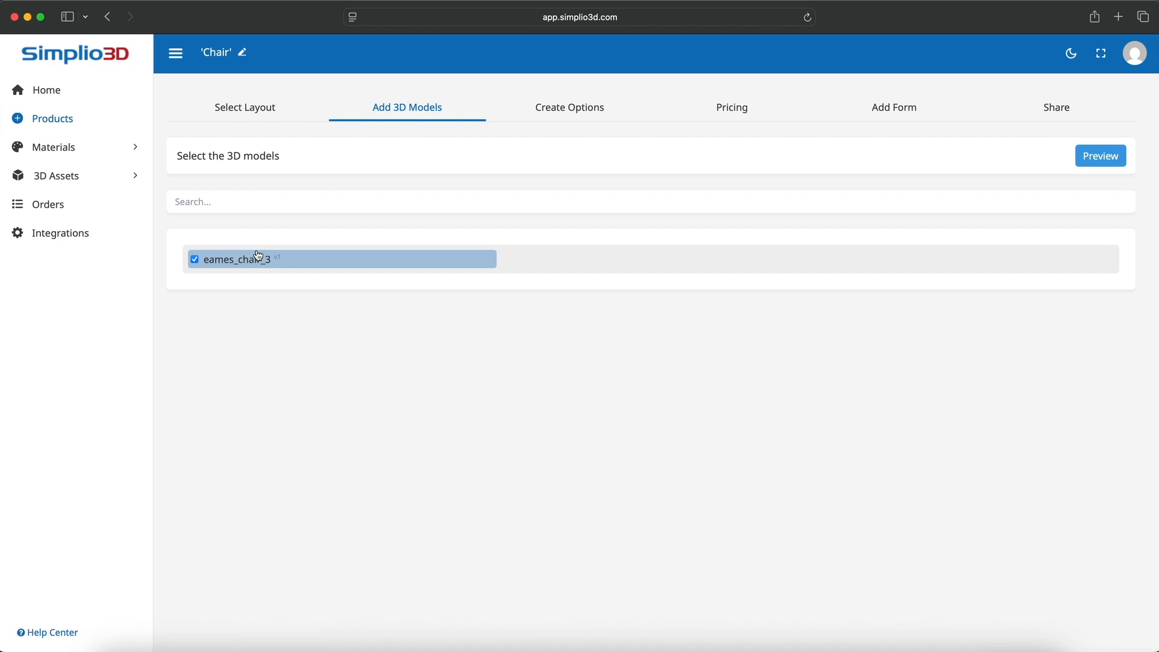
{"action": "left_click", "coordinate": [68, 183]}
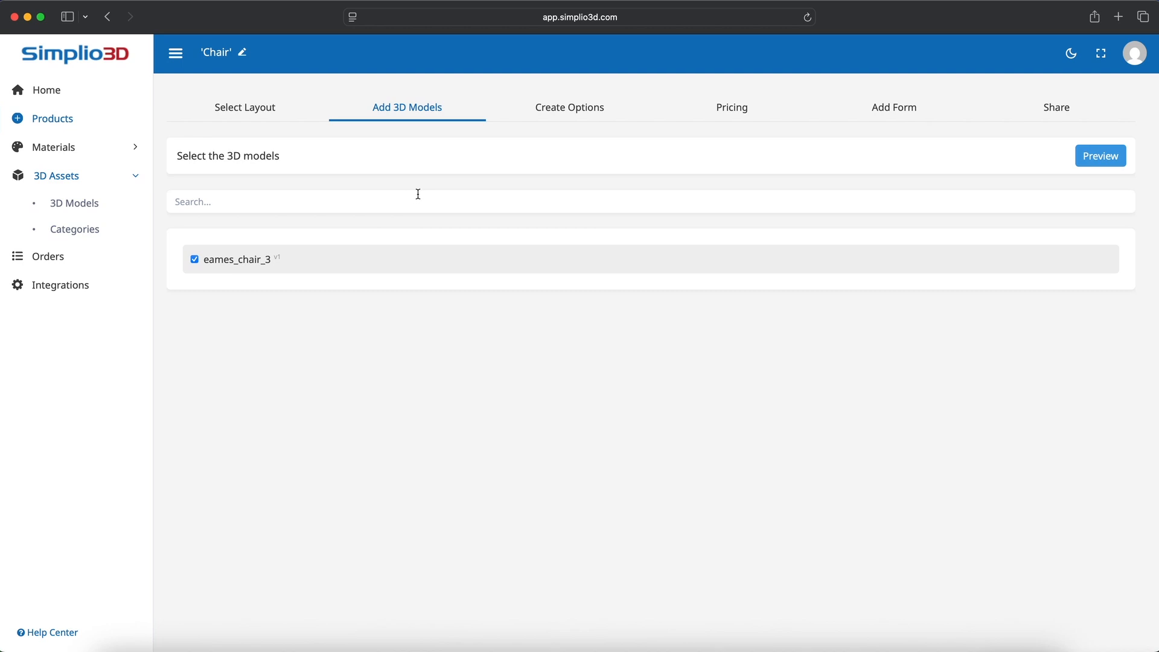
{"action": "left_click", "coordinate": [565, 114]}
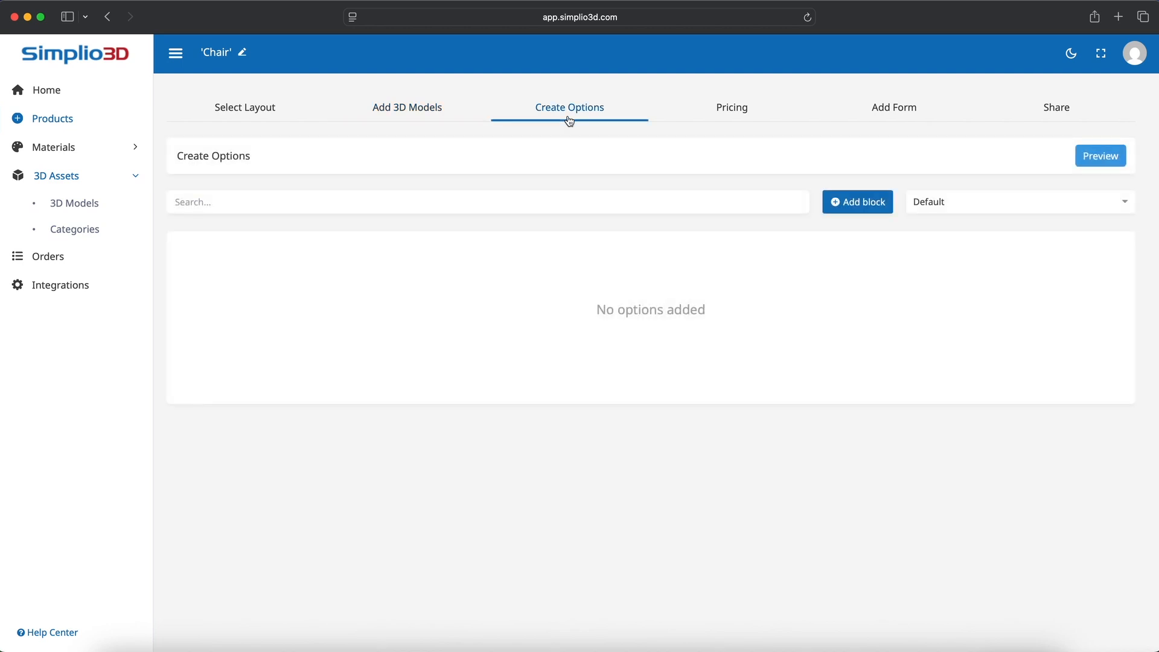
- Try out different option block types for the Chair product, including Thumbnails
{"action": "left_click", "coordinate": [1009, 210]}
{"action": "left_click", "coordinate": [1006, 225]}
{"action": "left_click", "coordinate": [934, 205]}
{"action": "scroll", "coordinate": [936, 271], "scroll_direction": "down", "scroll_amount": 1}
{"action": "left_click", "coordinate": [937, 275]}
{"action": "left_click", "coordinate": [950, 212]}
{"action": "left_click", "coordinate": [939, 273]}
- Add a Default option block to the Chair product and title it Chrome
{"action": "left_click", "coordinate": [950, 199]}
{"action": "scroll", "coordinate": [958, 273], "scroll_direction": "down", "scroll_amount": 5}
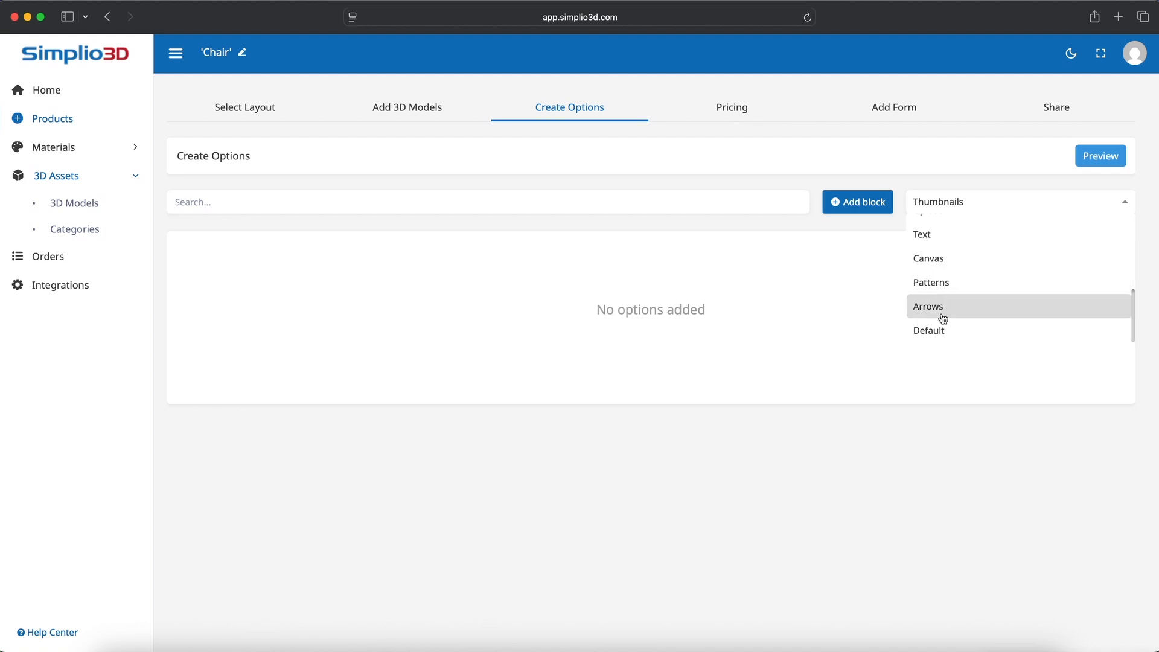
{"action": "left_click", "coordinate": [937, 331]}
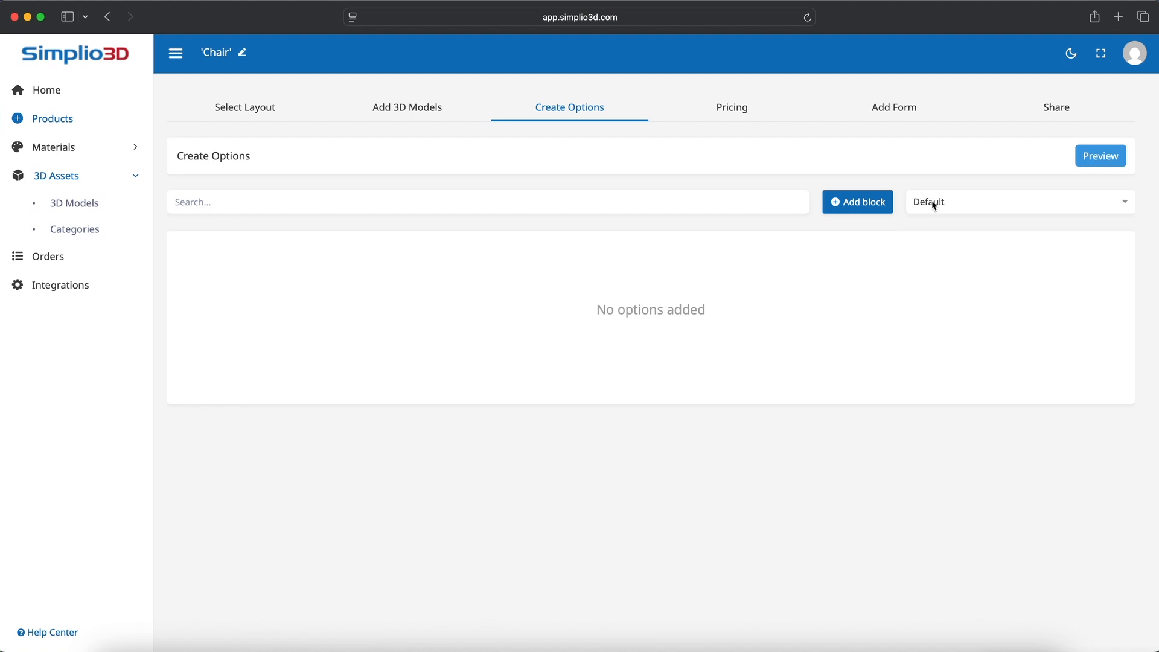
{"action": "left_click", "coordinate": [858, 203]}
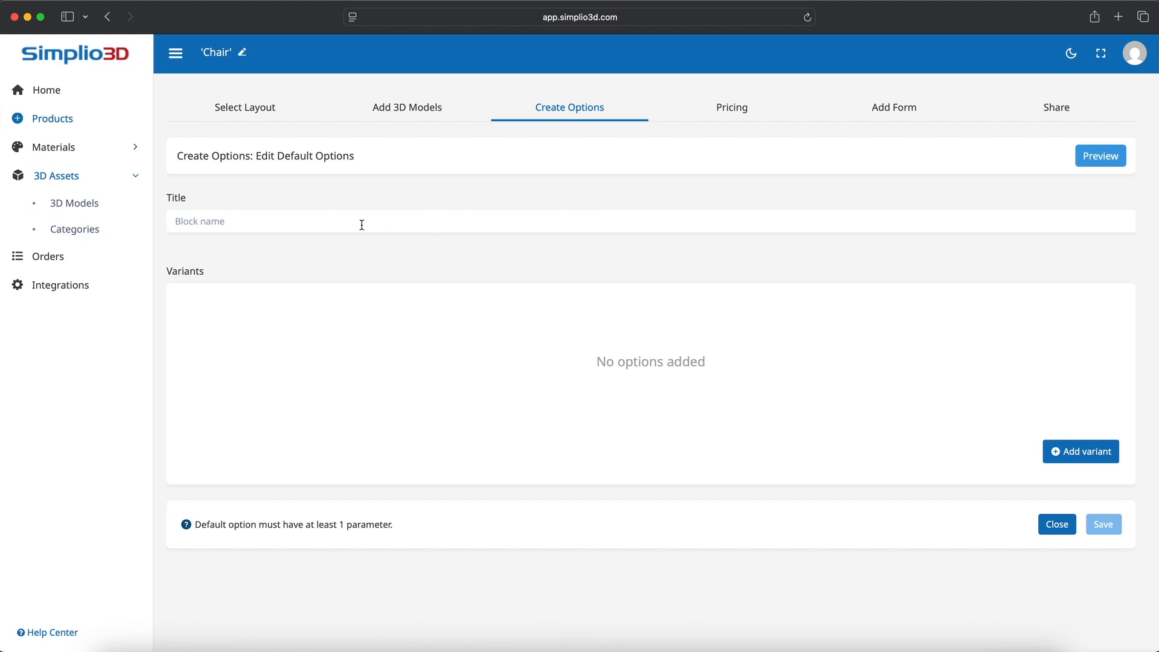
{"action": "type", "text": "Chrome"}
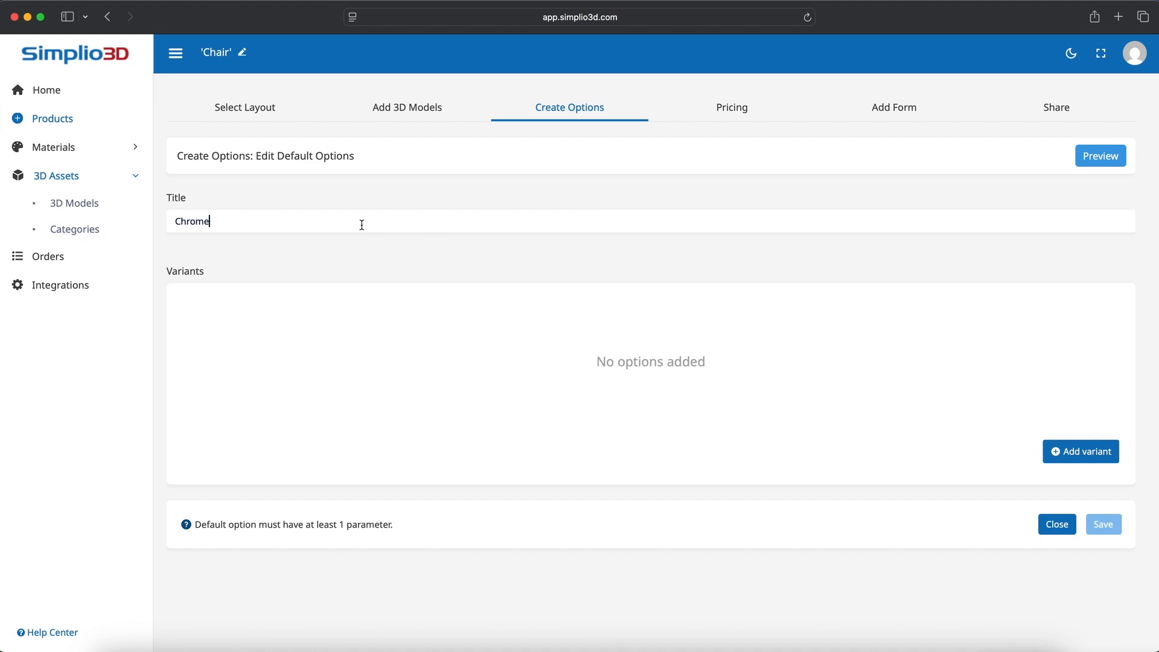
- Add a variant to the Chrome block with both its title and its variant name set to Chrome
{"action": "left_click", "coordinate": [1094, 462]}
{"action": "left_click", "coordinate": [199, 125]}
{"action": "type", "text": "Chrome"}
{"action": "left_click", "coordinate": [378, 129]}
{"action": "type", "text": "Chrome"}
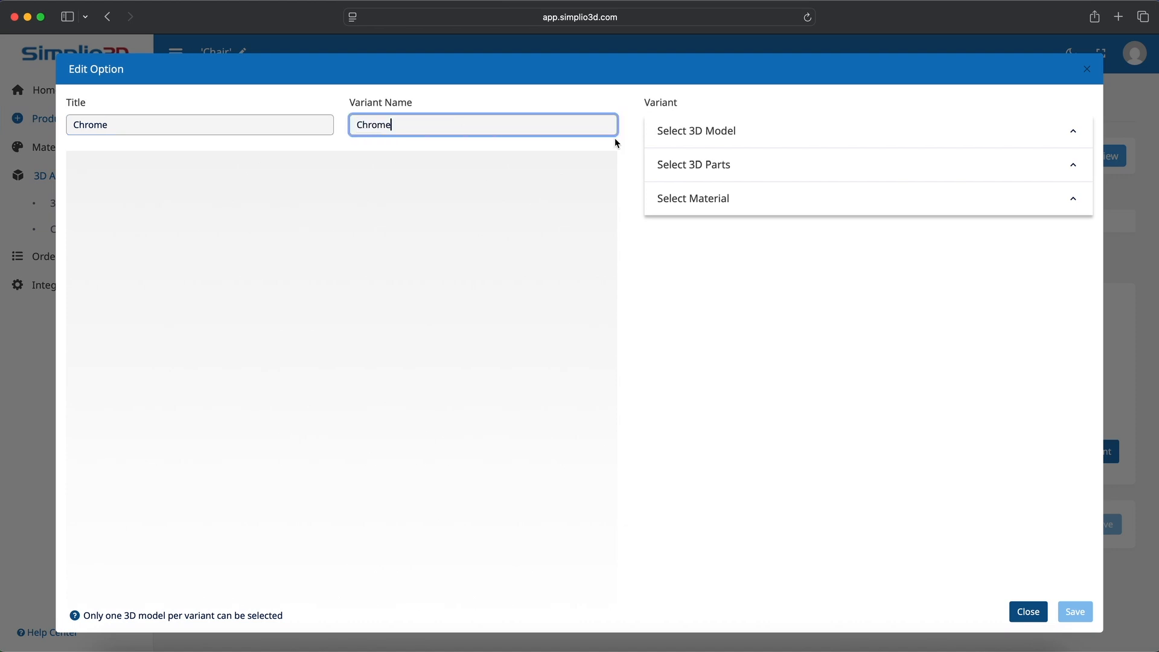
- Assign the Eames chair model to the Chrome variant and select the parts main_leg_part_1 and main_leg_part_2
{"action": "left_click", "coordinate": [698, 140]}
{"action": "left_click", "coordinate": [693, 179]}
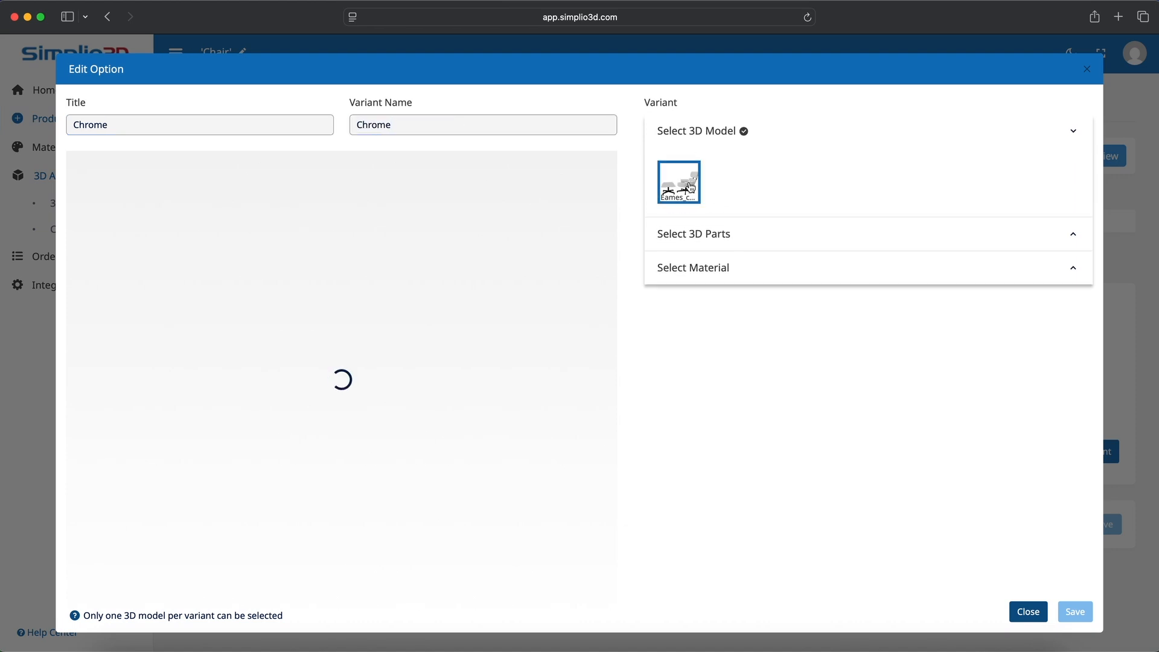
{"action": "left_click", "coordinate": [693, 234]}
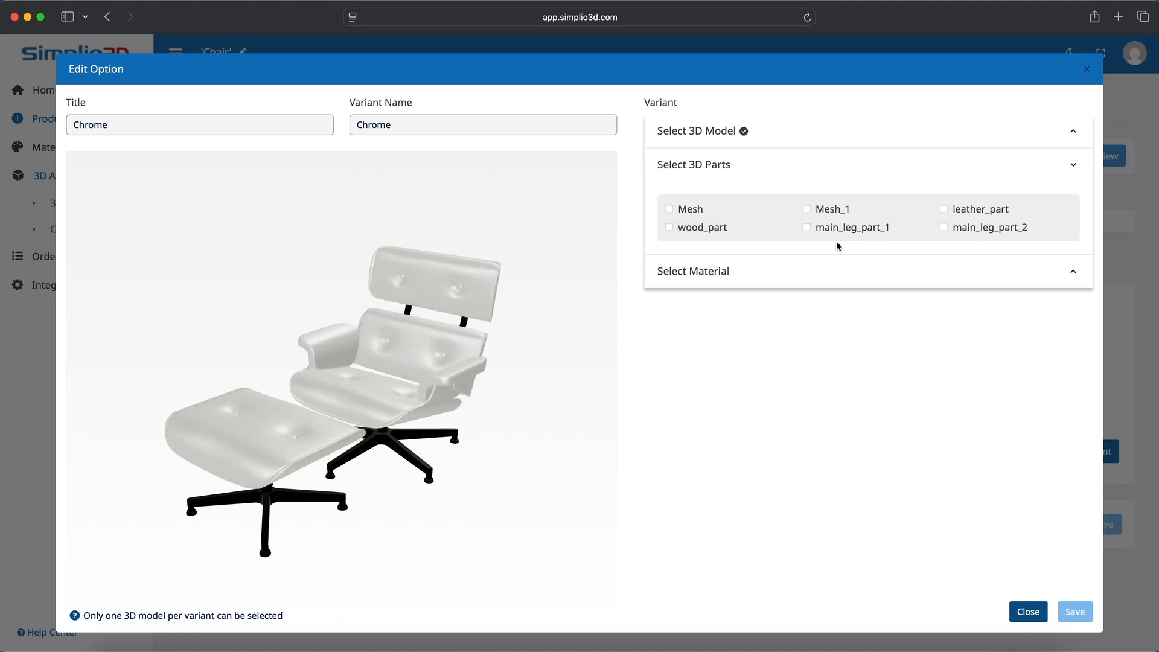
{"action": "left_click", "coordinate": [839, 228]}
{"action": "left_click", "coordinate": [992, 229]}
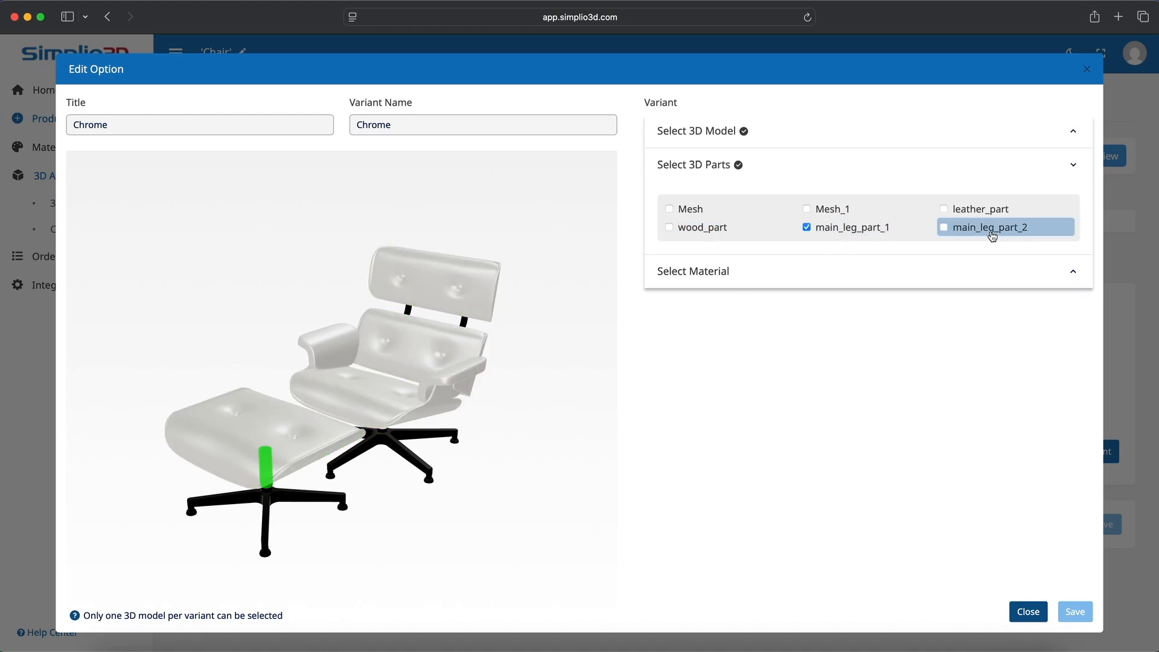
- Apply the silver chrome material to the selected leg parts and save the variant
{"action": "left_click", "coordinate": [731, 279]}
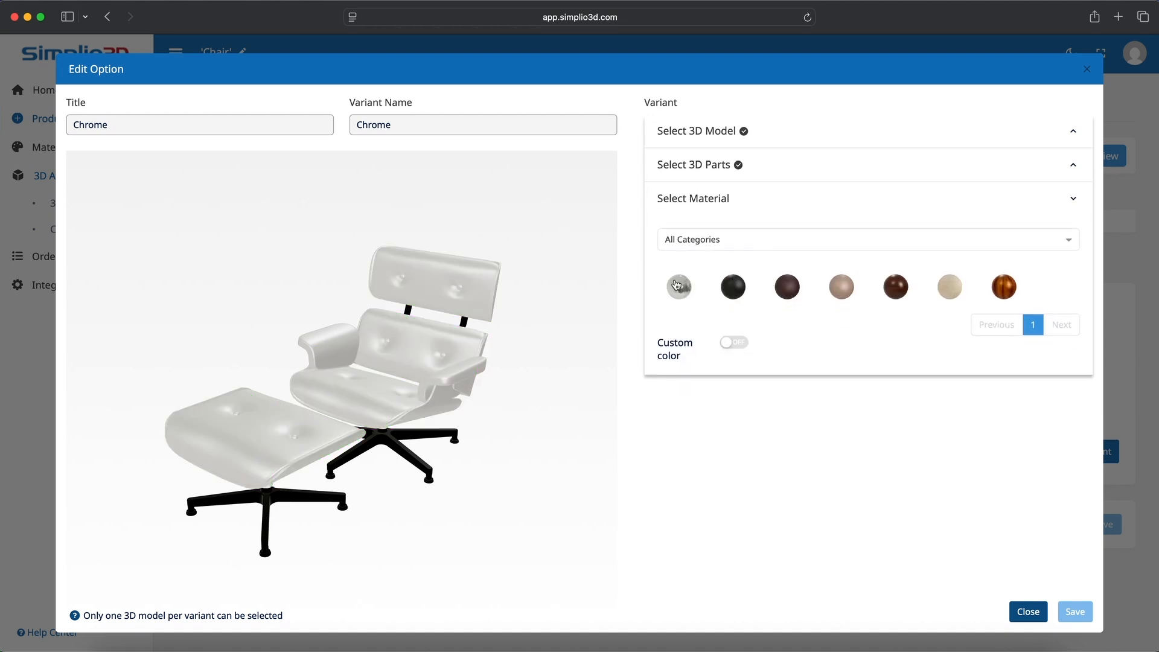
{"action": "left_click", "coordinate": [683, 288]}
{"action": "left_click_drag", "start_coordinate": [545, 311], "coordinate": [481, 277]}
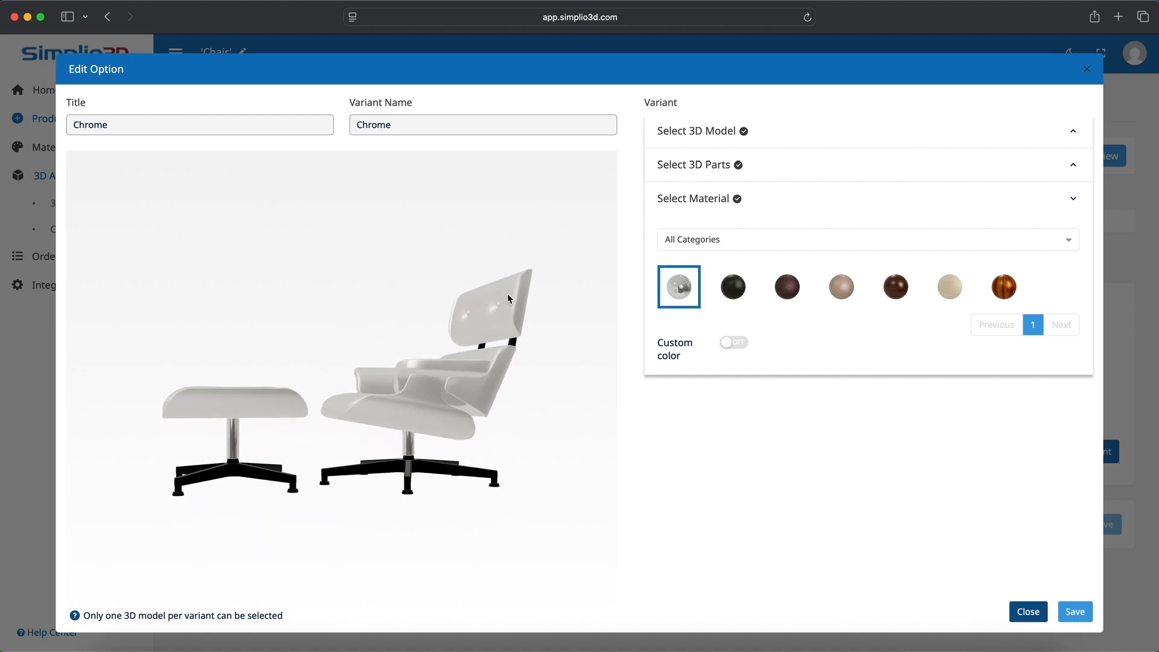
{"action": "left_click", "coordinate": [1076, 612]}
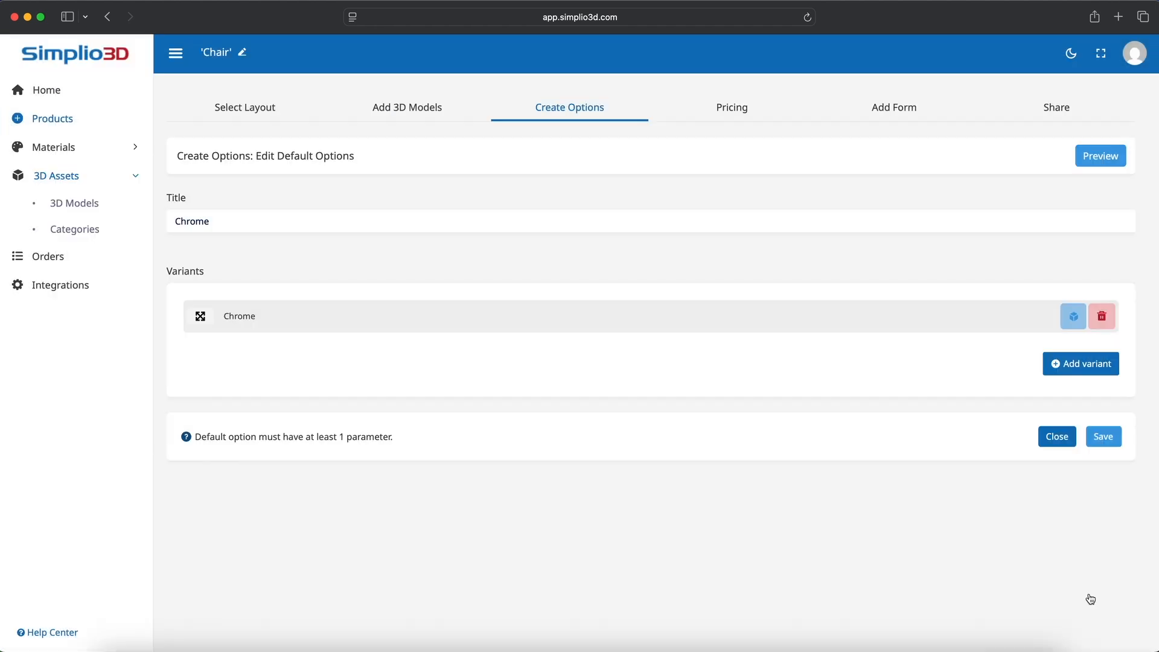
- Save the Chrome option block and check the chair in the configurator preview
{"action": "left_click", "coordinate": [1110, 443]}
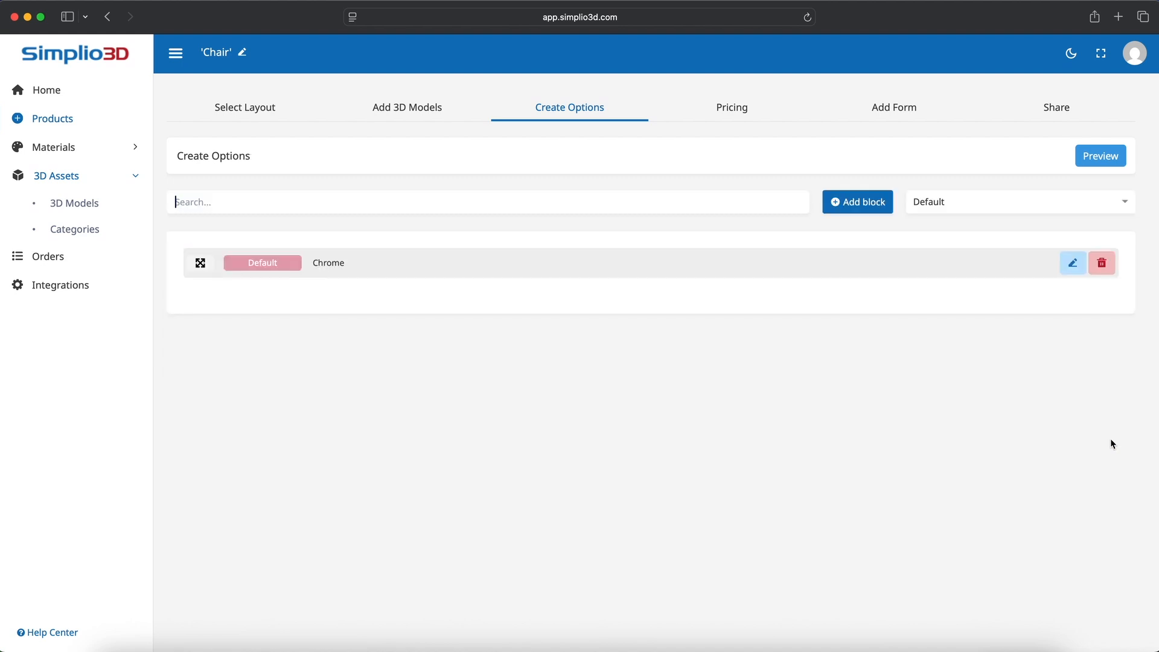
{"action": "left_click", "coordinate": [1084, 157]}
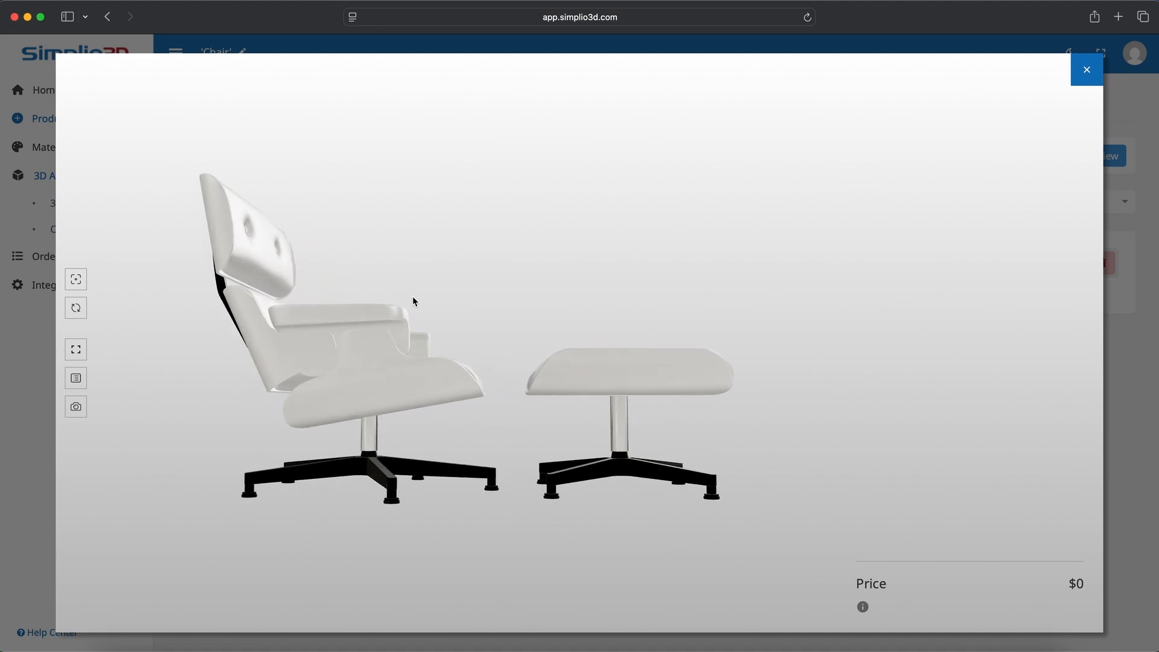
{"action": "left_click", "coordinate": [1085, 72]}
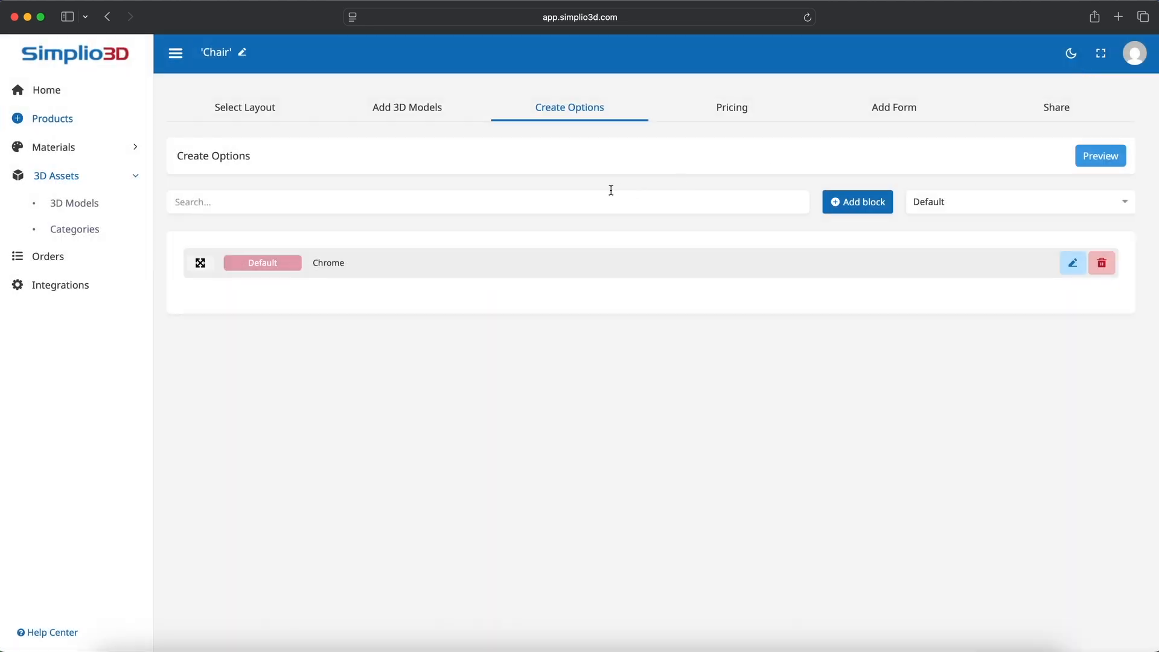
{"action": "left_click", "coordinate": [932, 211]}
{"action": "scroll", "coordinate": [933, 249], "scroll_direction": "down", "scroll_amount": 1}
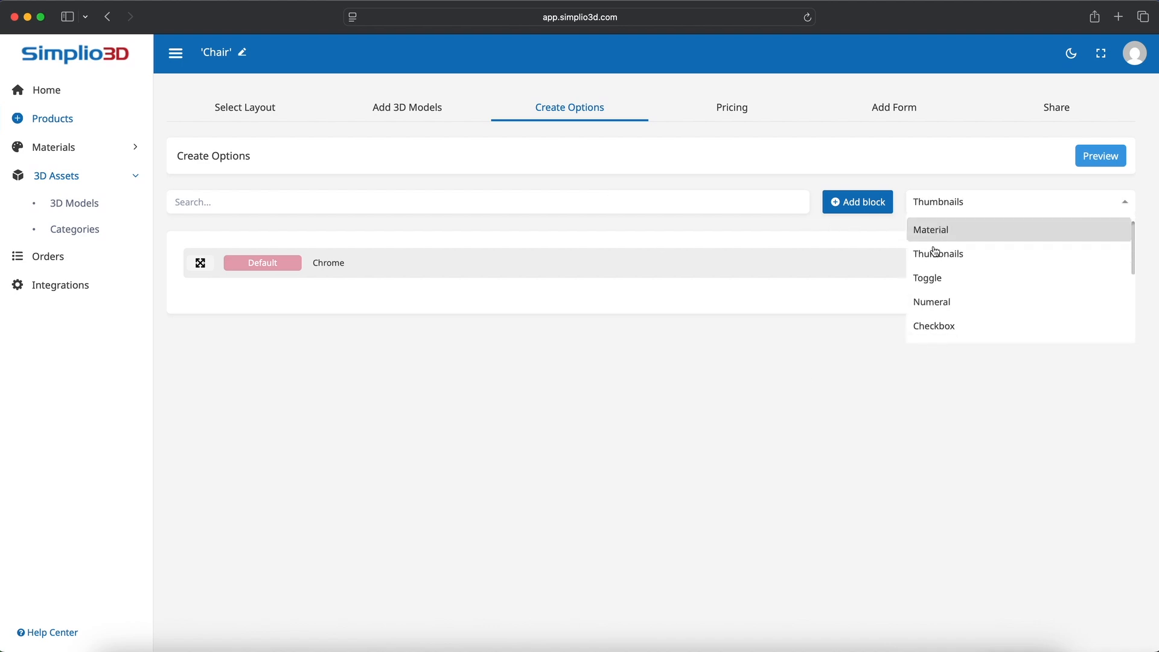
{"action": "scroll", "coordinate": [934, 251], "scroll_direction": "down", "scroll_amount": 3}
{"action": "scroll", "coordinate": [935, 250], "scroll_direction": "down", "scroll_amount": 2}
{"action": "scroll", "coordinate": [935, 251], "scroll_direction": "down", "scroll_amount": 2}
{"action": "scroll", "coordinate": [934, 250], "scroll_direction": "up", "scroll_amount": 5}
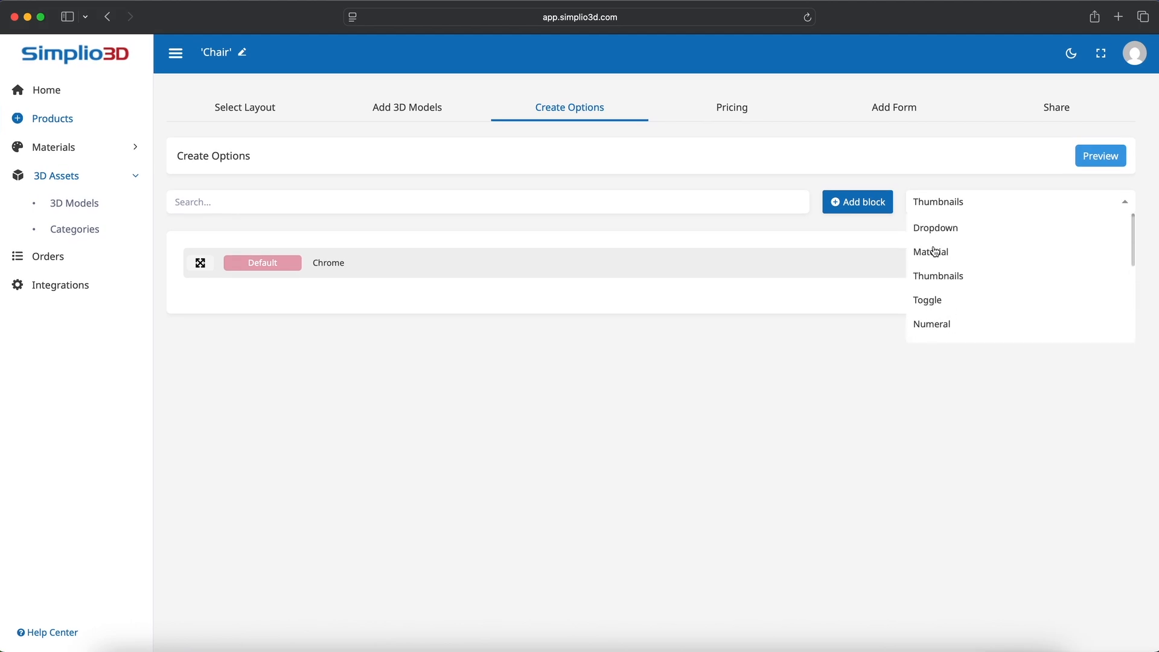
{"action": "left_click", "coordinate": [935, 250]}
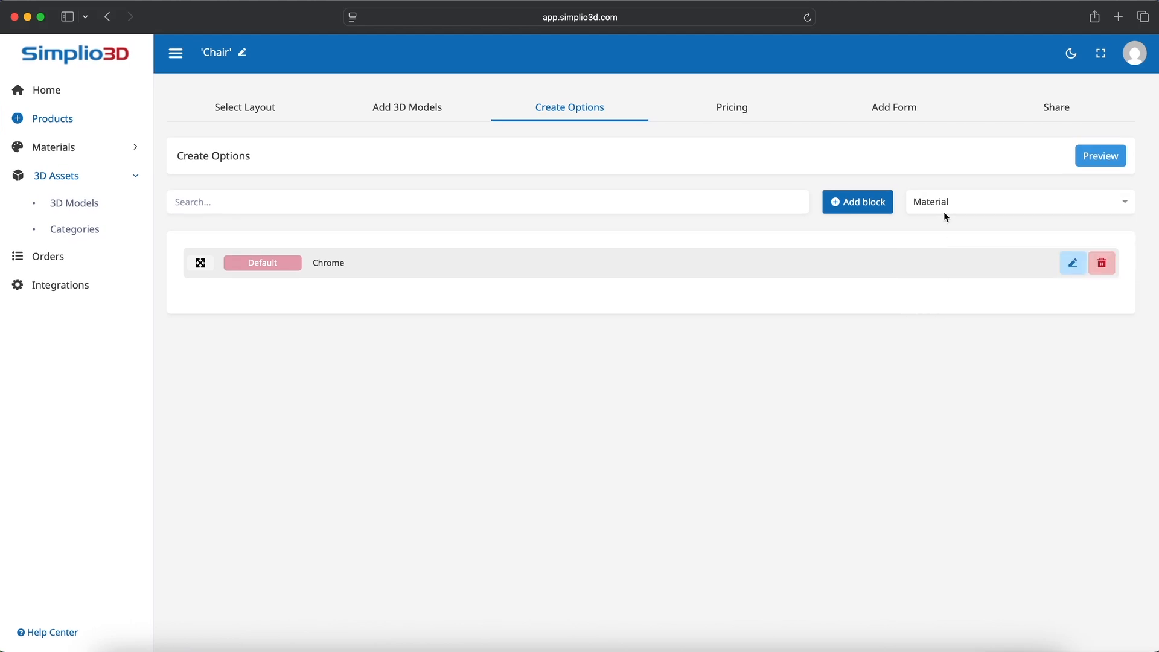
- Add a Thumbnails option block and title it Wood
{"action": "left_click", "coordinate": [944, 210]}
{"action": "left_click", "coordinate": [937, 277]}
{"action": "left_click", "coordinate": [864, 202]}
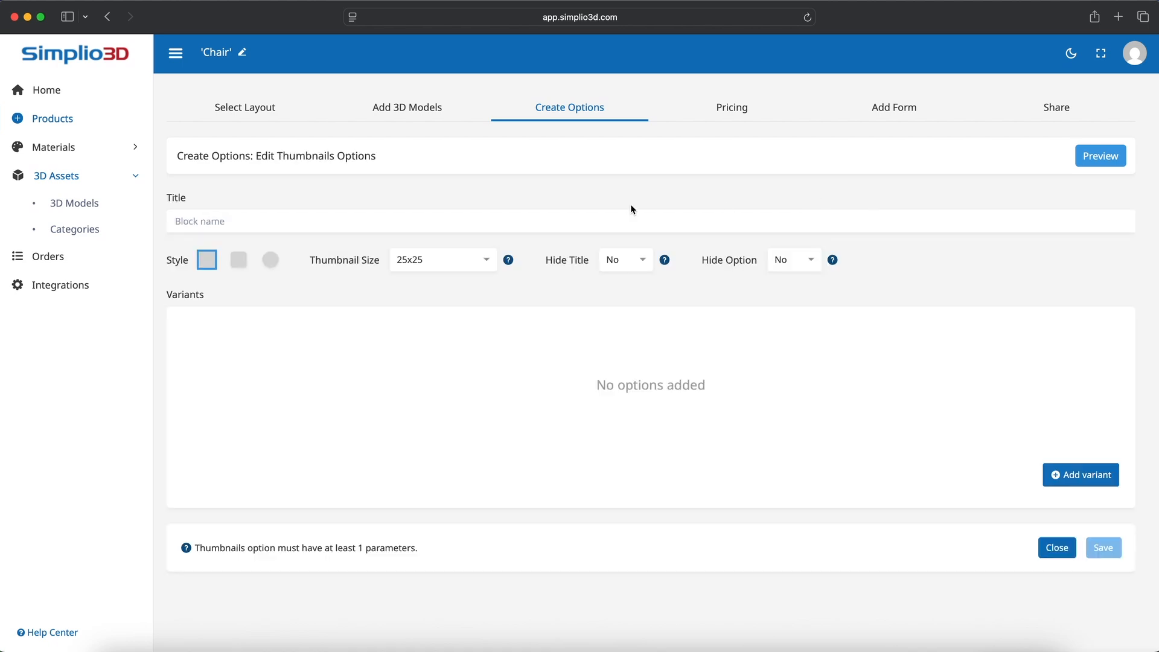
{"action": "left_click", "coordinate": [488, 218]}
{"action": "type", "text": "Wood"}
- Add a variant to the Wood block titled Dark Wood with the variant name dark_wood
{"action": "left_click", "coordinate": [1072, 474]}
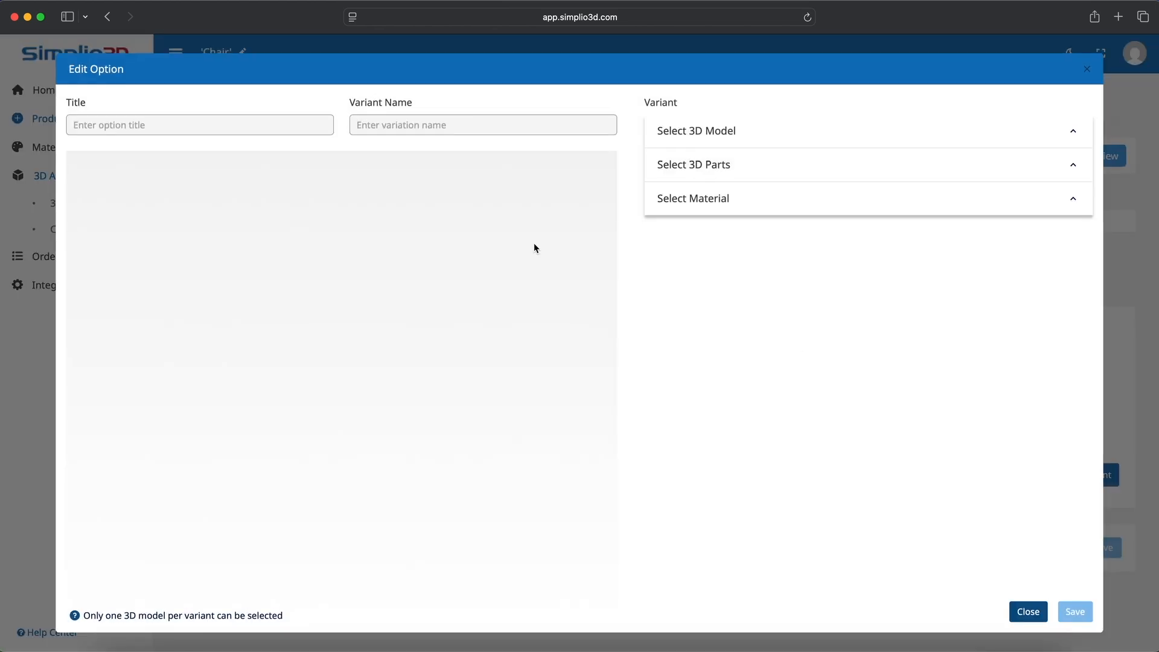
{"action": "left_click", "coordinate": [193, 125]}
{"action": "type", "text": "Dark Wood"}
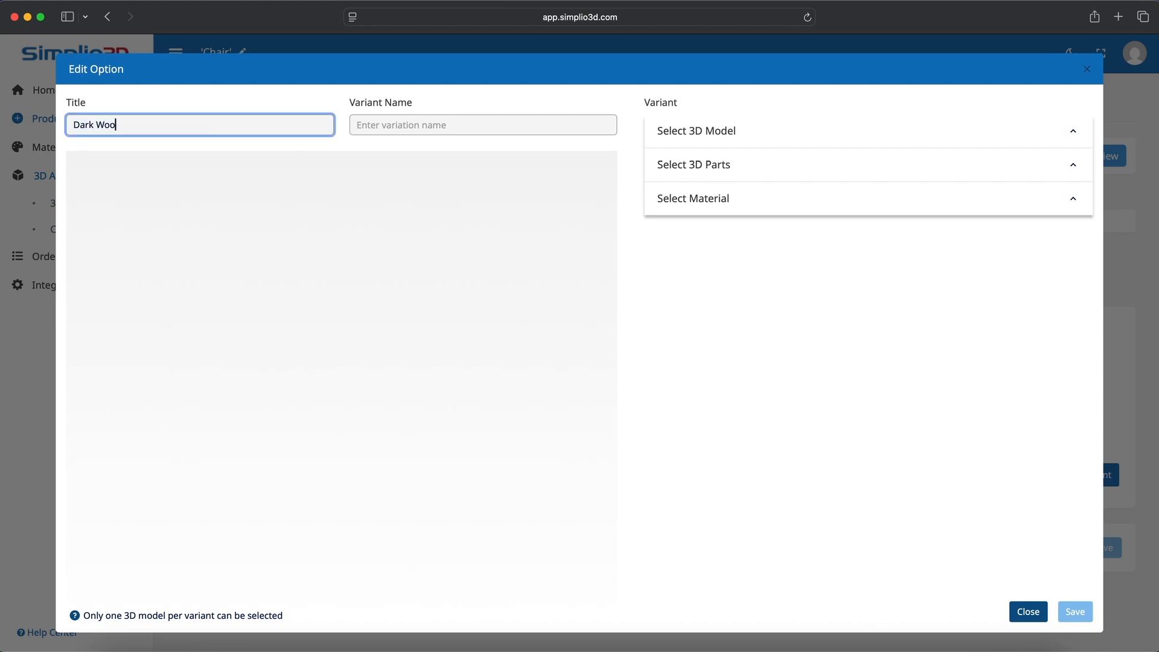
{"action": "left_click", "coordinate": [376, 126]}
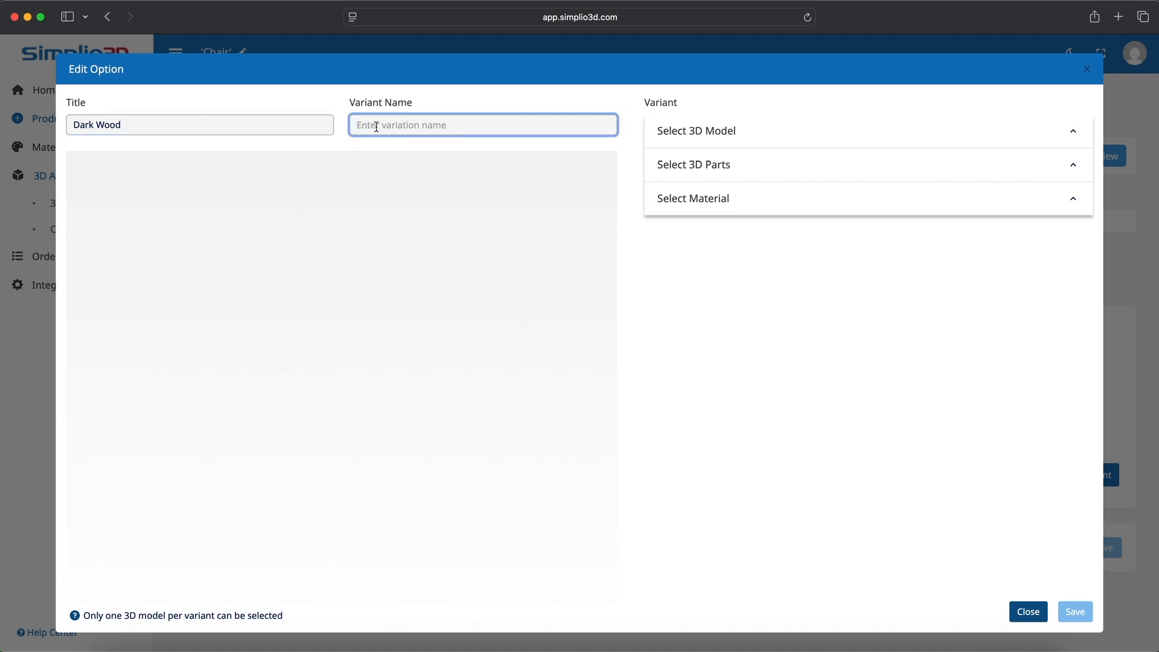
{"action": "type", "text": "dark_wood"}
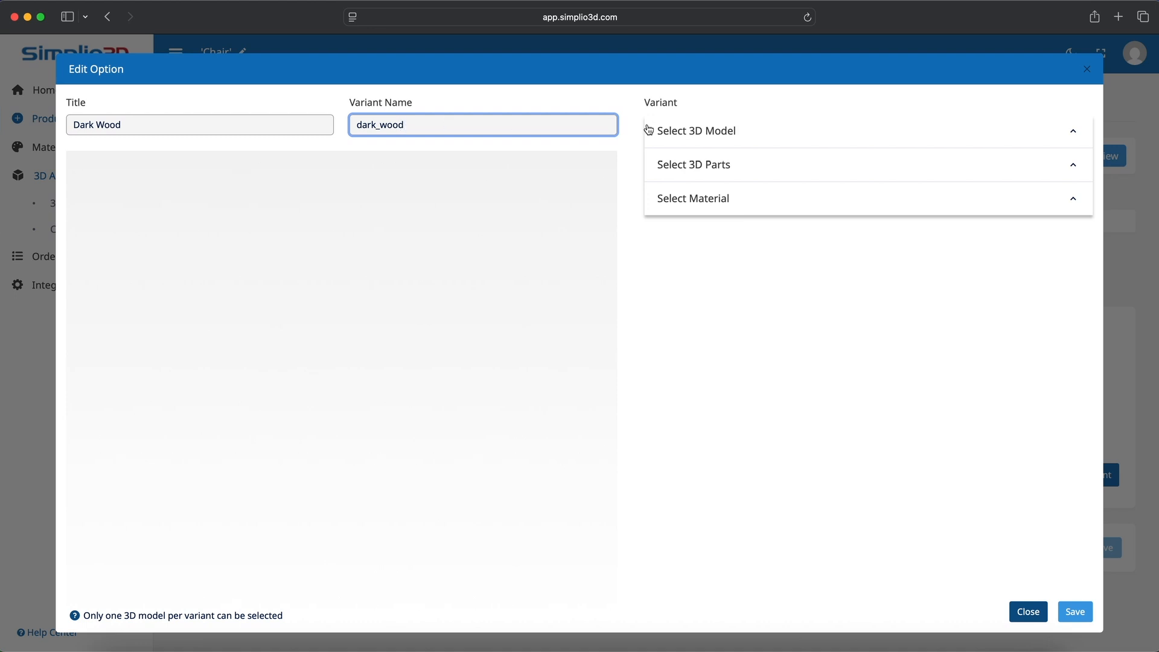
{"action": "double_click", "coordinate": [368, 126]}
{"action": "left_click", "coordinate": [242, 124]}
{"action": "key", "text": "super+a"}
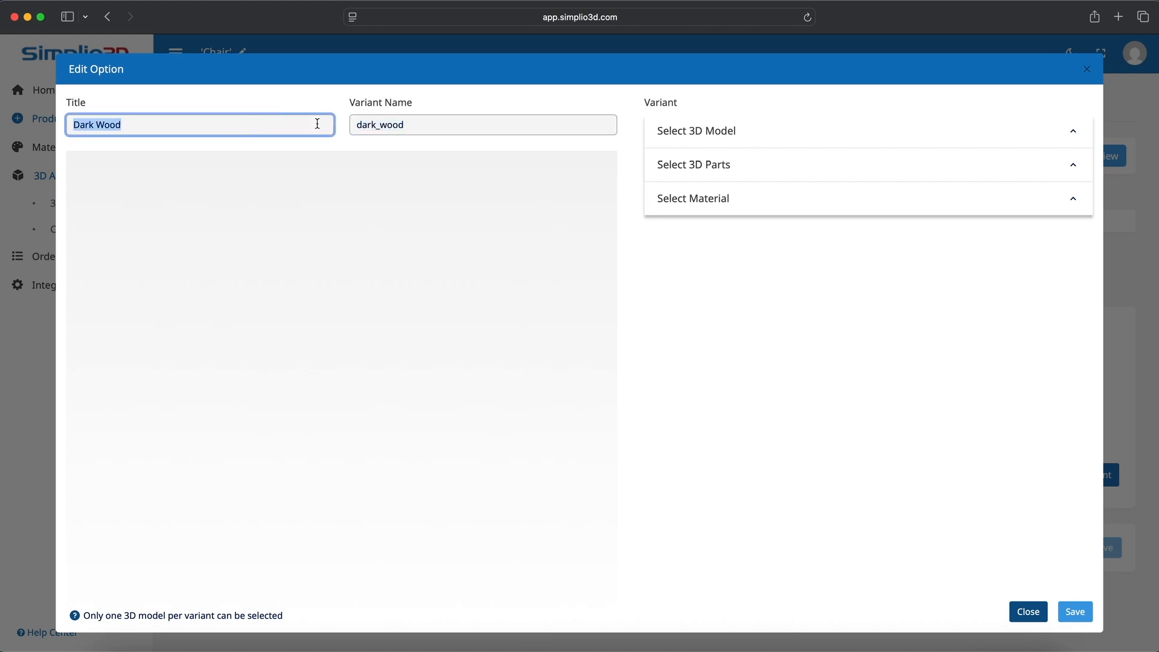
{"action": "left_click", "coordinate": [489, 124]}
- Assign the Eames chair model to the Dark Wood variant and select its wood_part
{"action": "left_click", "coordinate": [725, 129]}
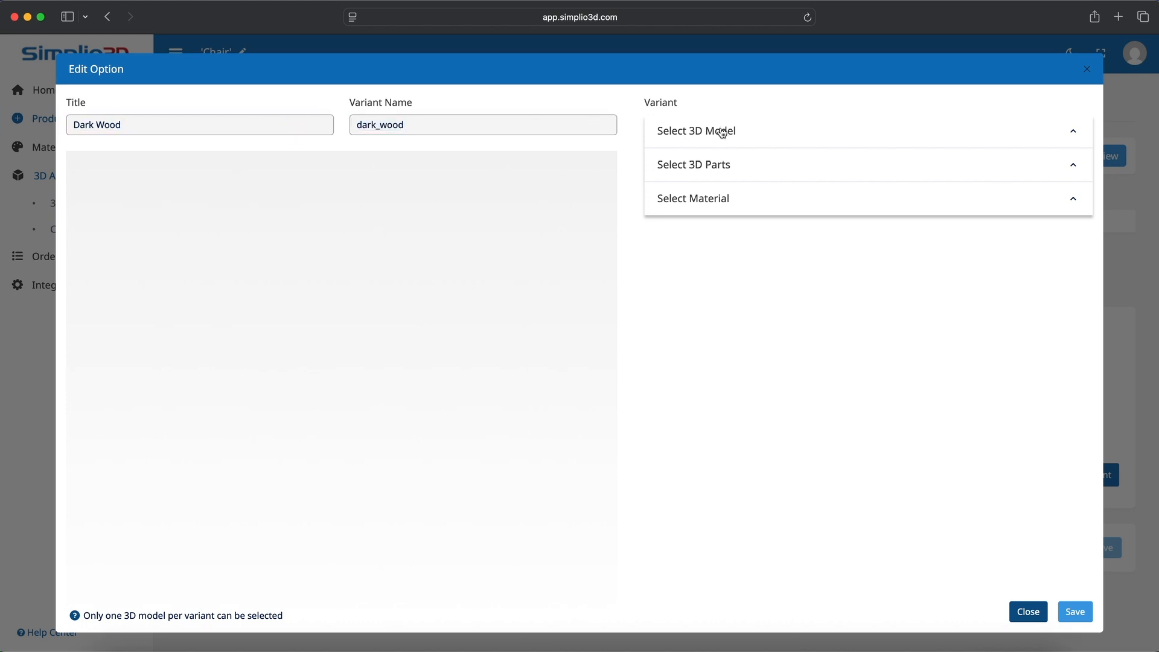
{"action": "left_click", "coordinate": [679, 182]}
{"action": "left_click", "coordinate": [725, 235]}
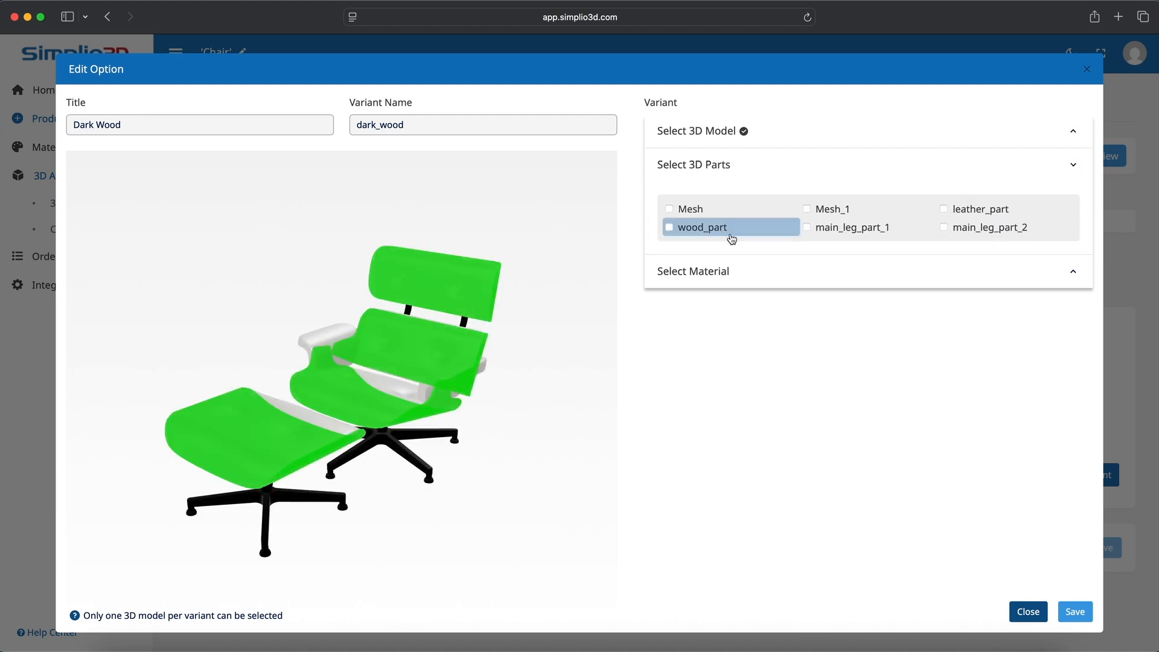
{"action": "left_click", "coordinate": [717, 228]}
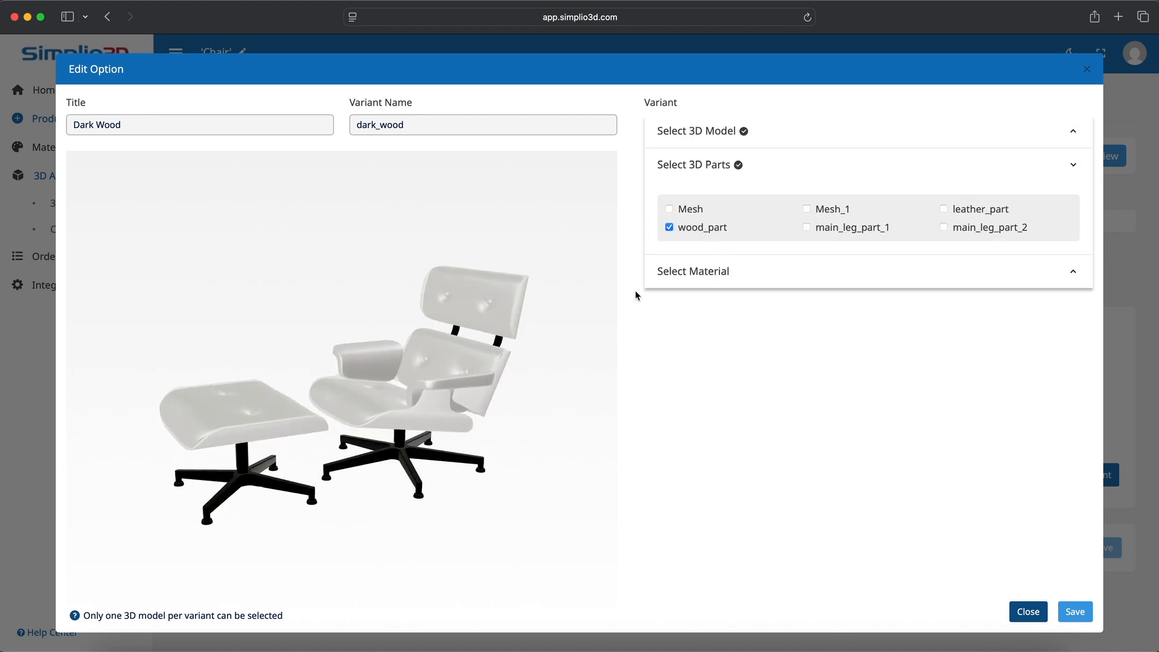
- Apply the dark brown material from the Wood category to the wood part, and save the variant and the Wood block
{"action": "left_click", "coordinate": [678, 272]}
{"action": "left_click", "coordinate": [904, 289]}
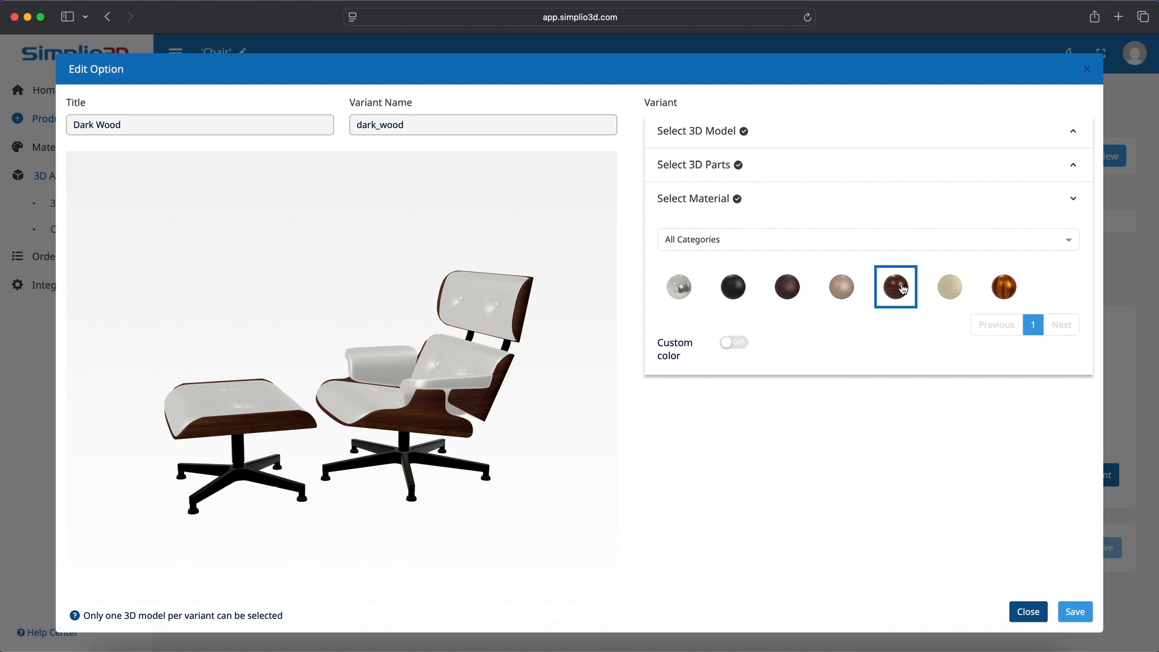
{"action": "left_click", "coordinate": [747, 244]}
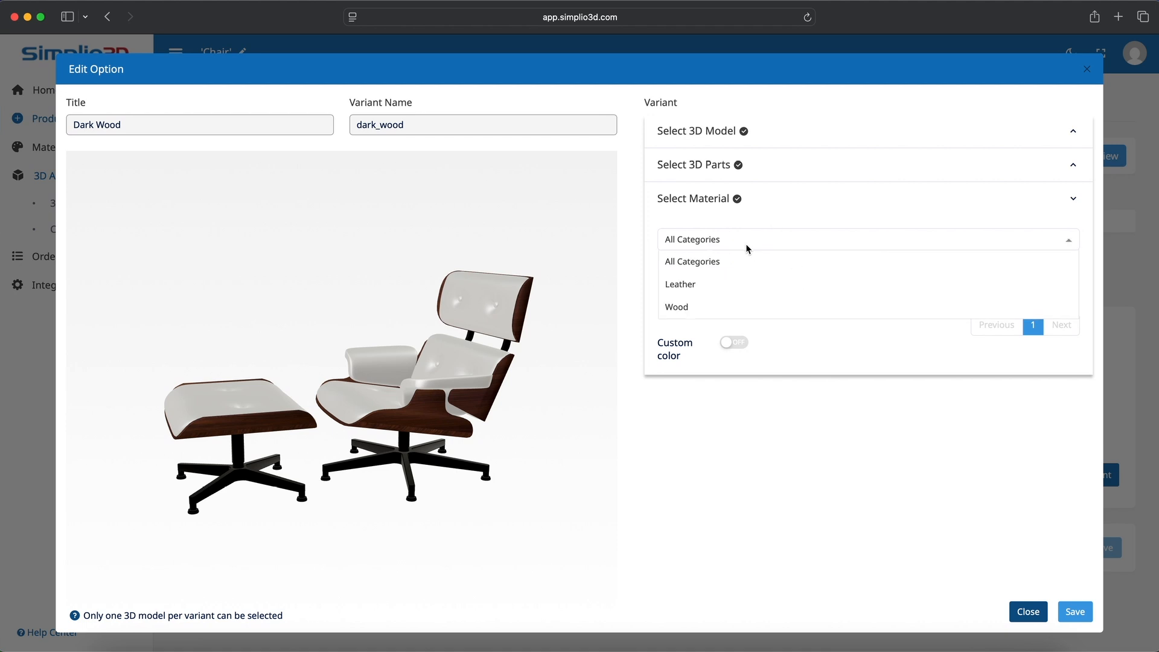
{"action": "left_click", "coordinate": [693, 308]}
{"action": "left_click", "coordinate": [684, 286]}
{"action": "left_click", "coordinate": [685, 286]}
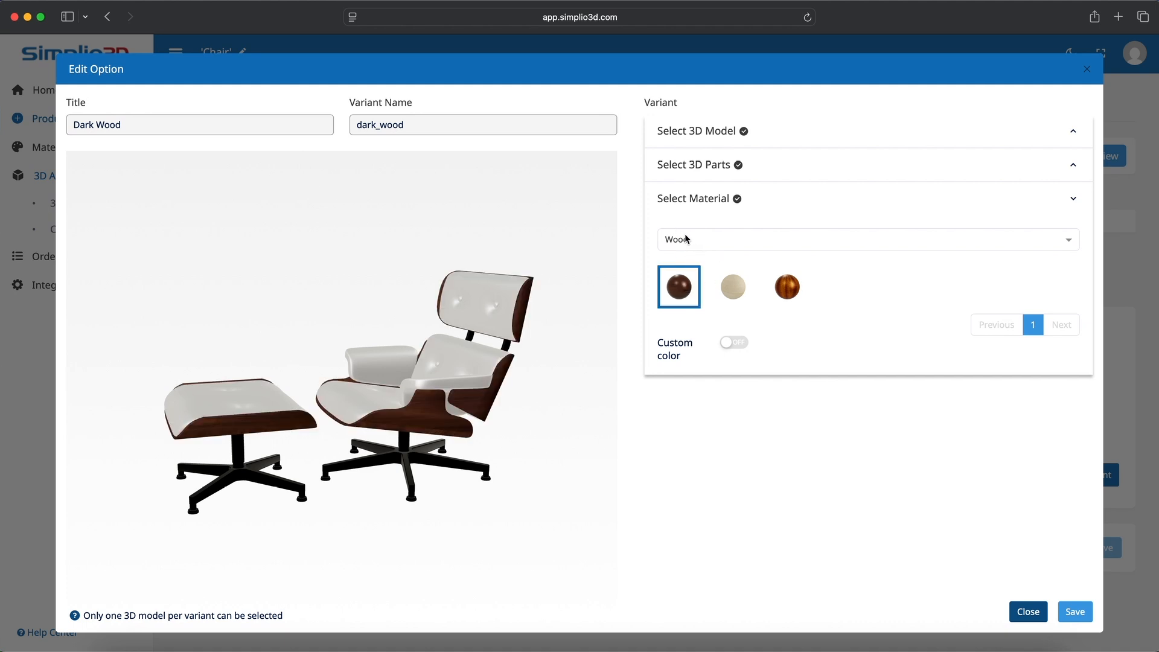
{"action": "left_click", "coordinate": [1075, 612]}
{"action": "left_click", "coordinate": [1111, 461]}
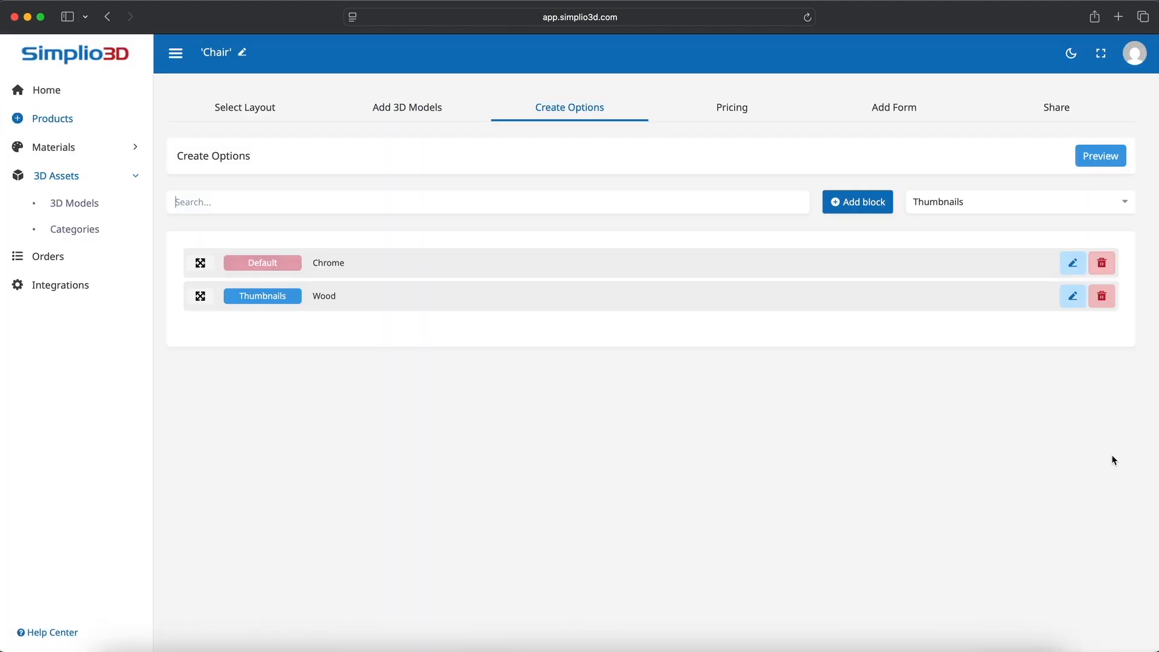
- Upload the dark brown wood texture image as the dark_wood variant's thumbnail and save the Wood block
{"action": "left_click", "coordinate": [1073, 296]}
{"action": "left_click", "coordinate": [231, 341]}
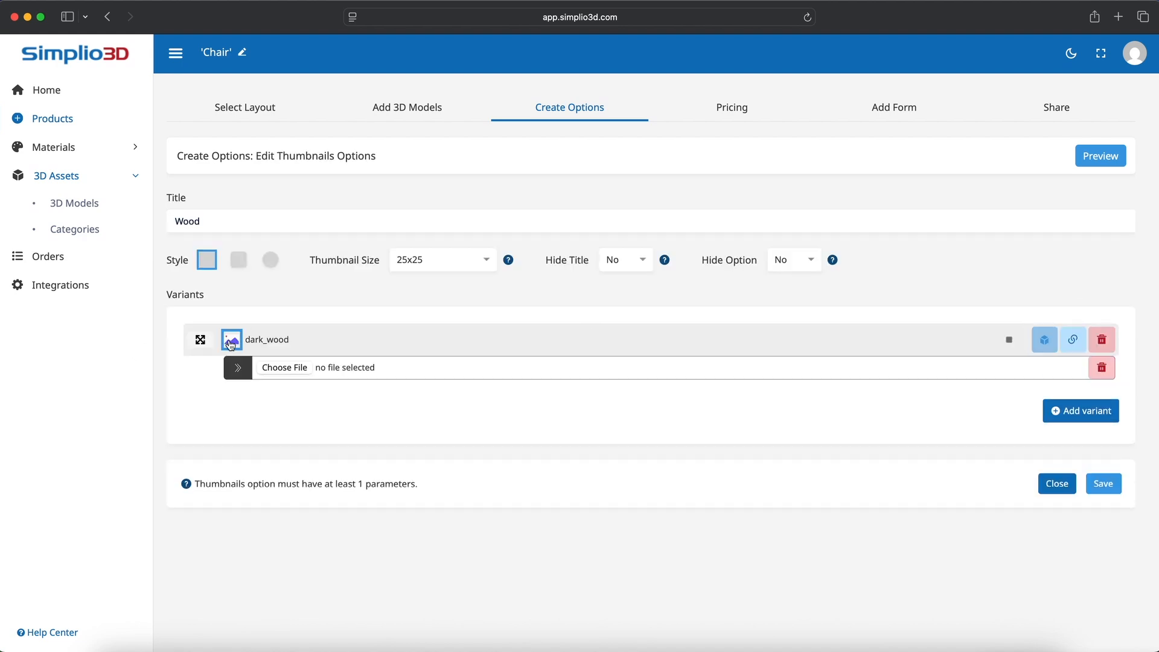
{"action": "left_click", "coordinate": [269, 368]}
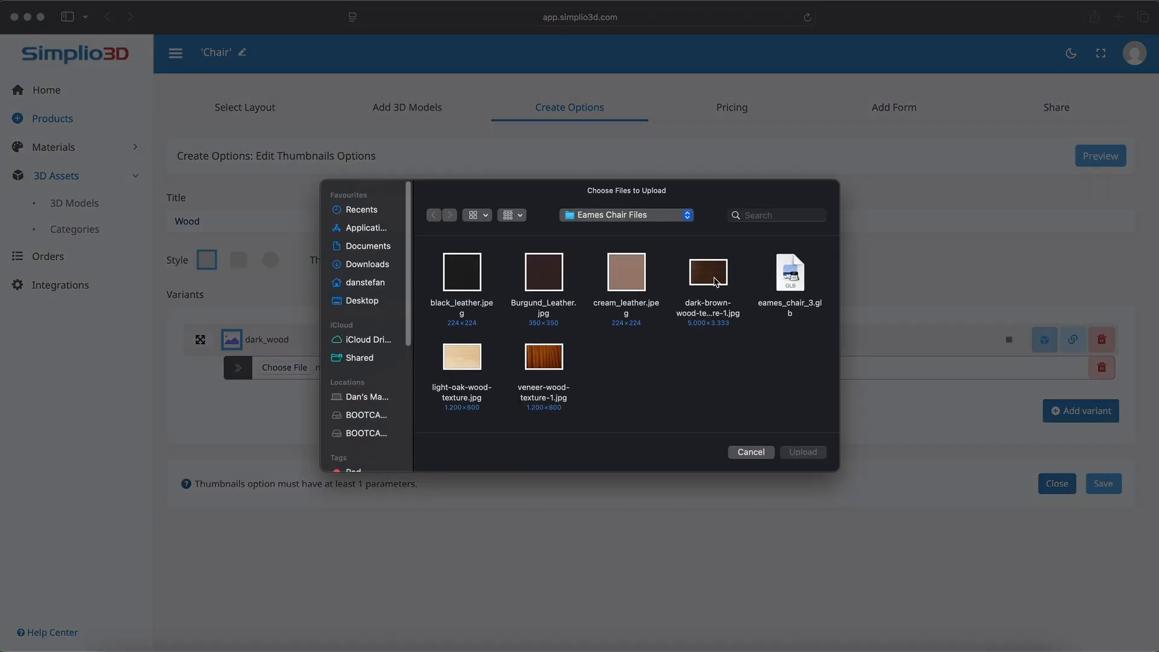
{"action": "double_click", "coordinate": [709, 272]}
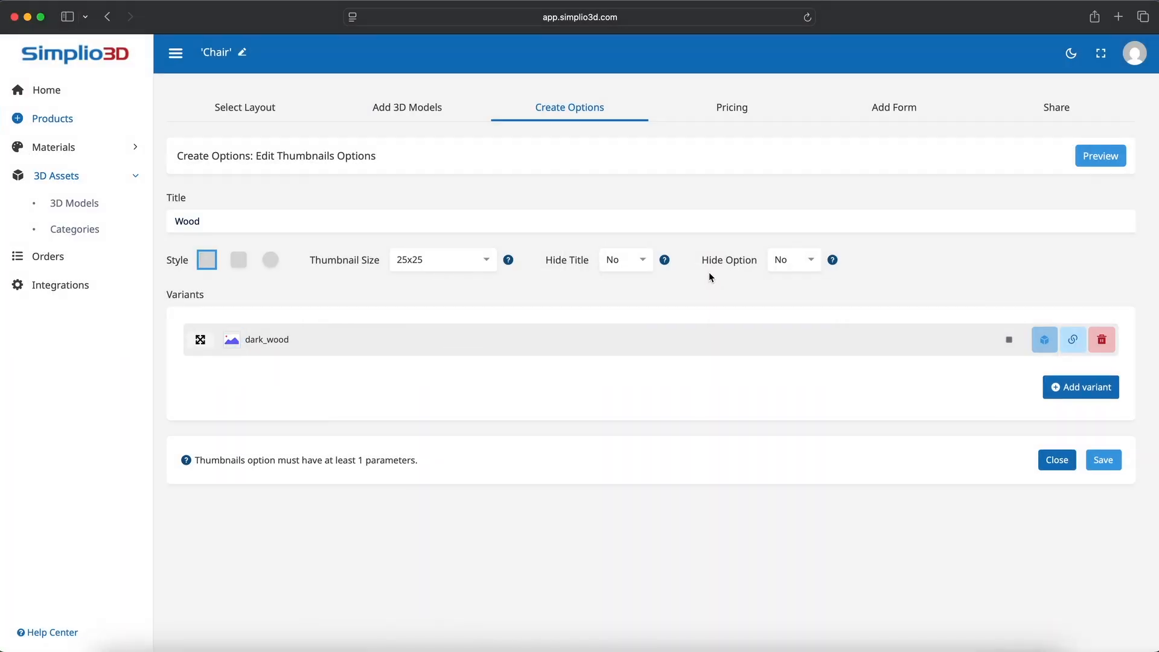
{"action": "left_click", "coordinate": [1100, 460]}
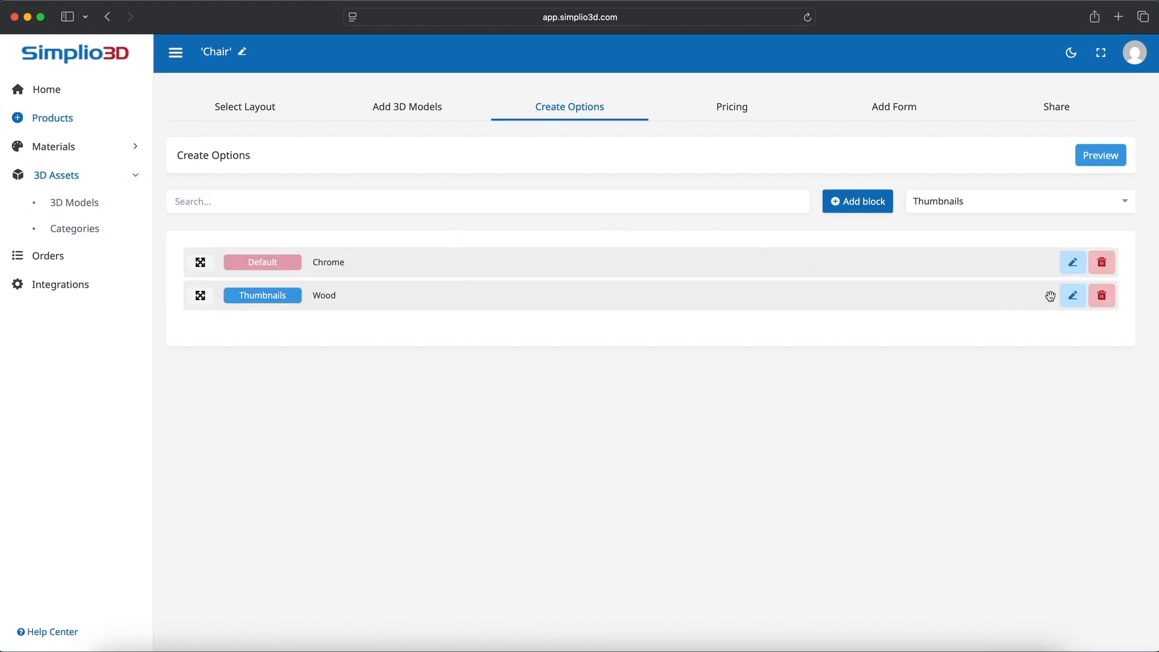
- Set the Wood block's thumbnails to the circular style with a size of 35x35
{"action": "left_click", "coordinate": [1073, 296]}
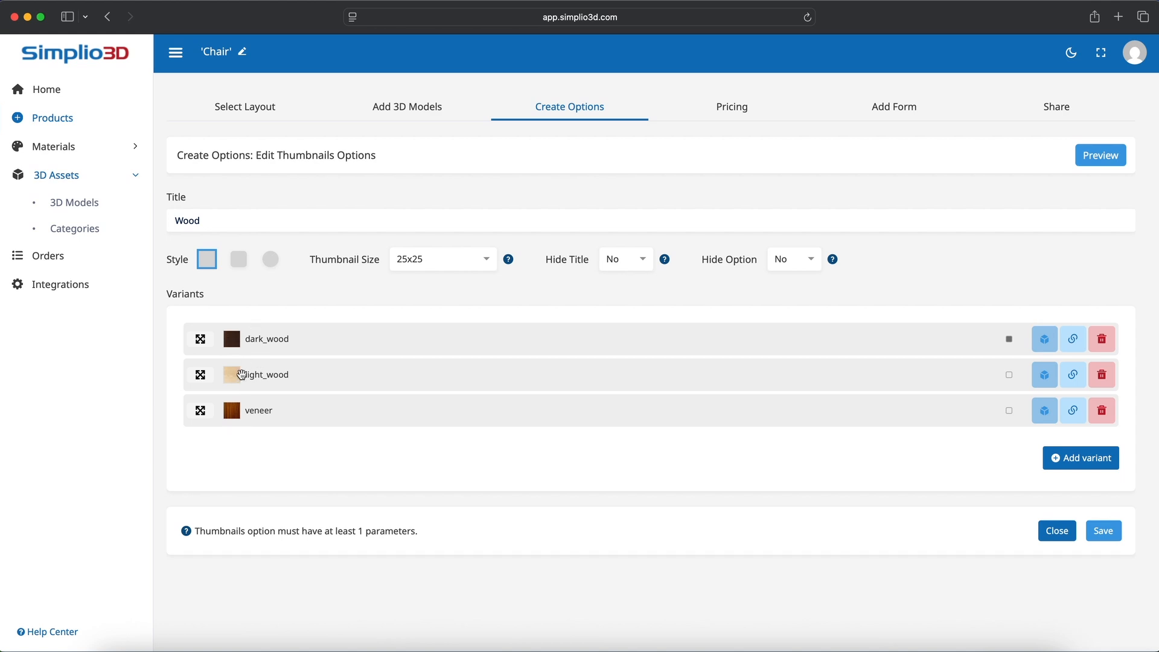
{"action": "left_click", "coordinate": [237, 261]}
{"action": "left_click", "coordinate": [270, 259]}
{"action": "left_click", "coordinate": [421, 266]}
{"action": "left_click", "coordinate": [421, 326]}
{"action": "left_click", "coordinate": [438, 263]}
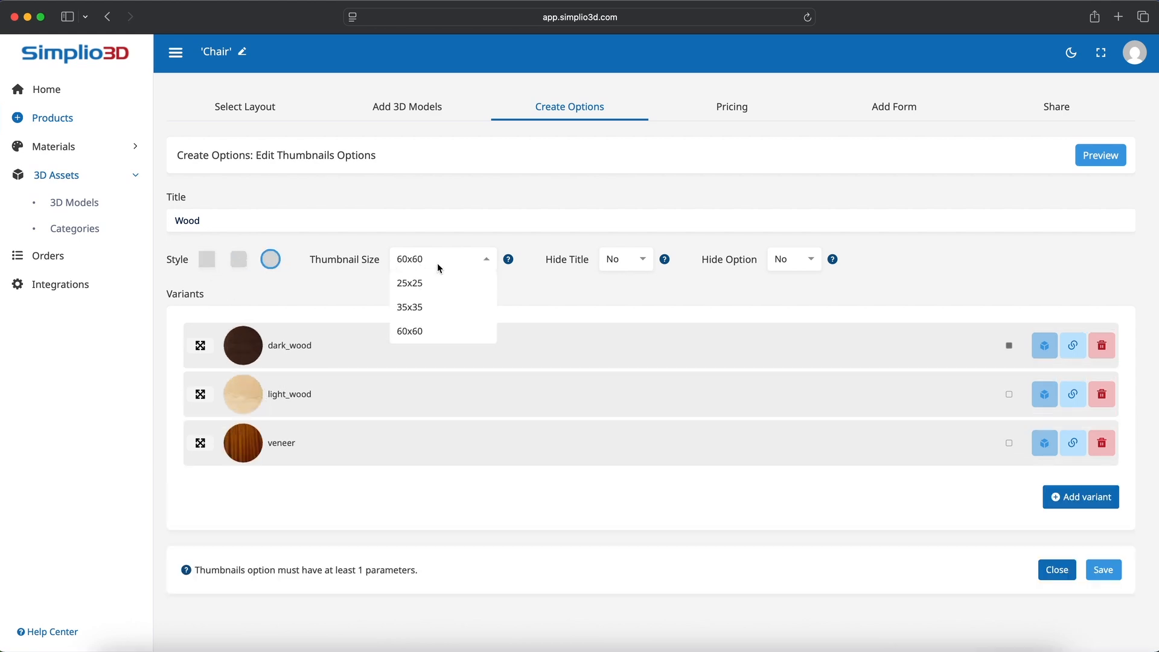
{"action": "left_click", "coordinate": [432, 307]}
- Look over the Wood block's Hide Title choices and the dark_wood variant's restriction settings
{"action": "left_click", "coordinate": [639, 263]}
{"action": "left_click", "coordinate": [640, 264]}
{"action": "left_click", "coordinate": [1073, 339]}
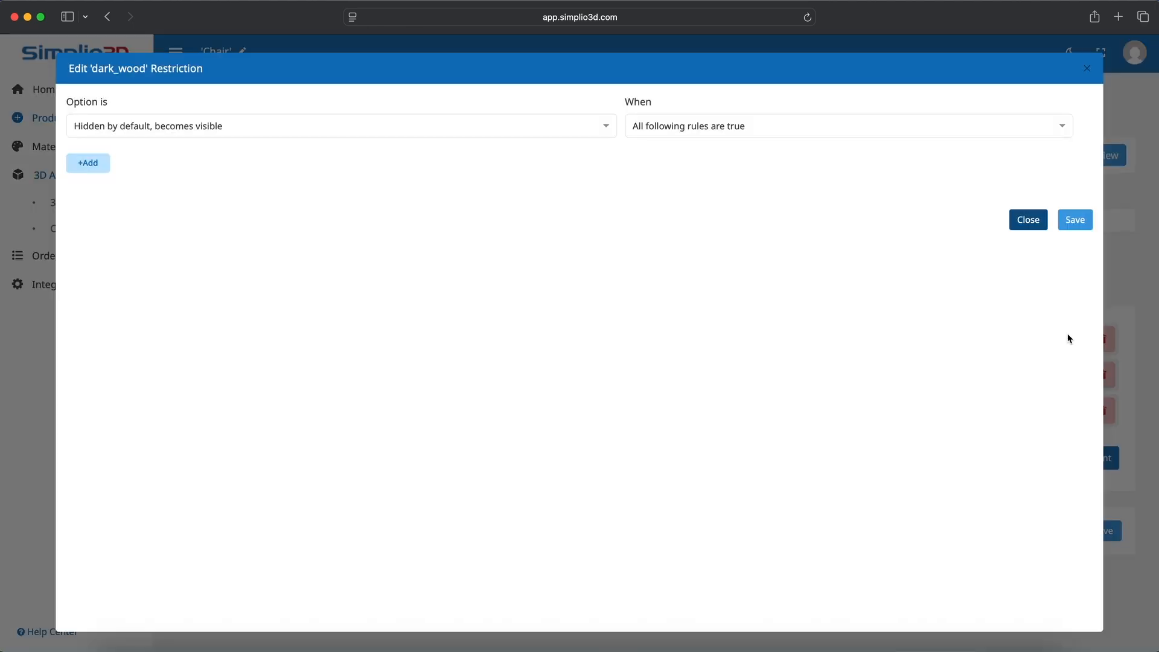
{"action": "left_click", "coordinate": [1033, 222]}
{"action": "mouse_move", "coordinate": [201, 338]}
{"action": "left_mouse_down"}
{"action": "mouse_move", "coordinate": [203, 376]}
{"action": "mouse_move", "coordinate": [201, 339]}
{"action": "left_mouse_up"}
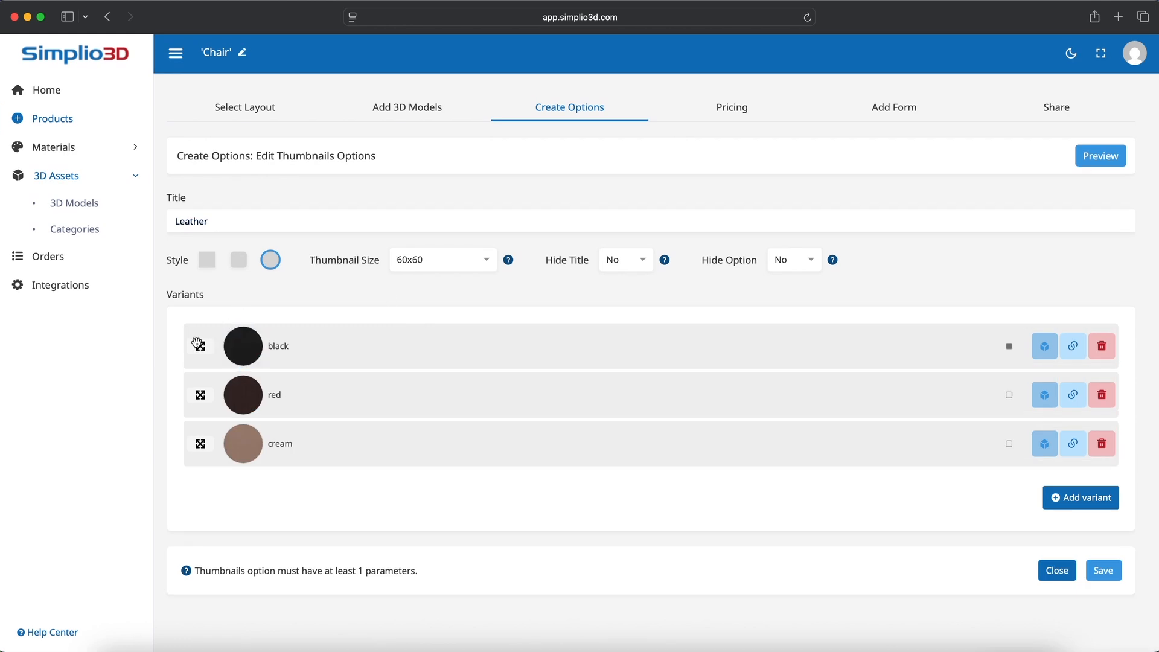
- Try reordering the variants of the Leather block, and save the block
{"action": "left_click_drag", "start_coordinate": [198, 343], "coordinate": [203, 309]}
{"action": "mouse_move", "coordinate": [201, 392]}
{"action": "left_mouse_down"}
{"action": "mouse_move", "coordinate": [201, 377]}
{"action": "mouse_move", "coordinate": [200, 394]}
{"action": "left_mouse_up"}
{"action": "left_click", "coordinate": [1104, 571]}
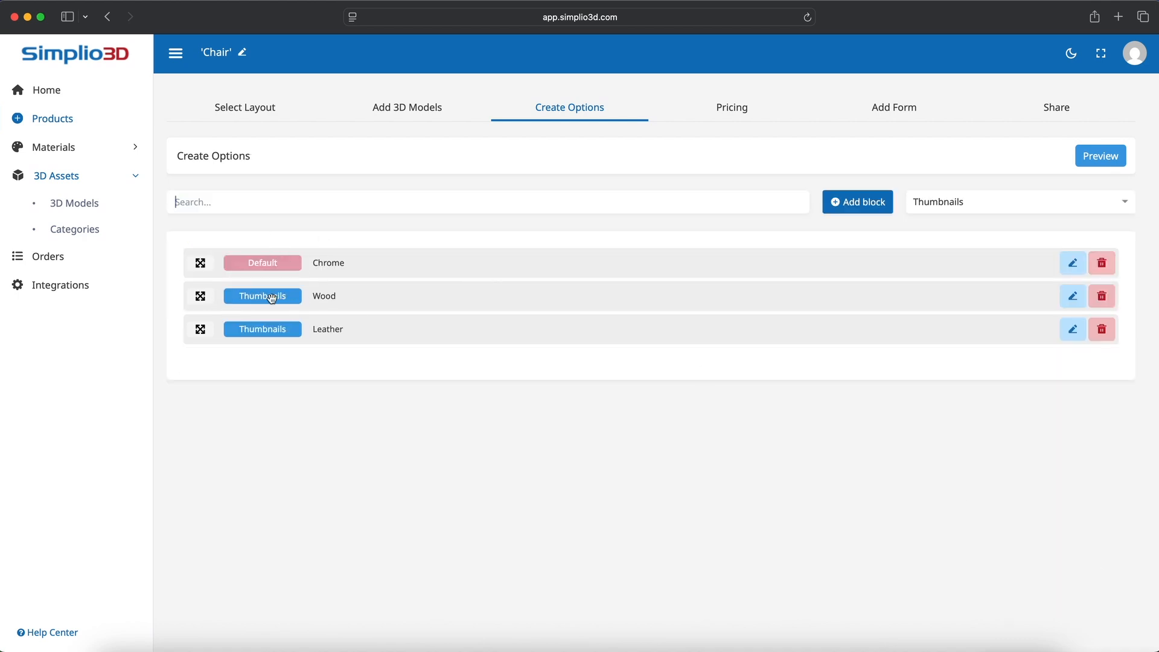
- Preview the Chair configurator, rotate the chair to see its wooden side, and close the preview
{"action": "left_click", "coordinate": [1083, 168]}
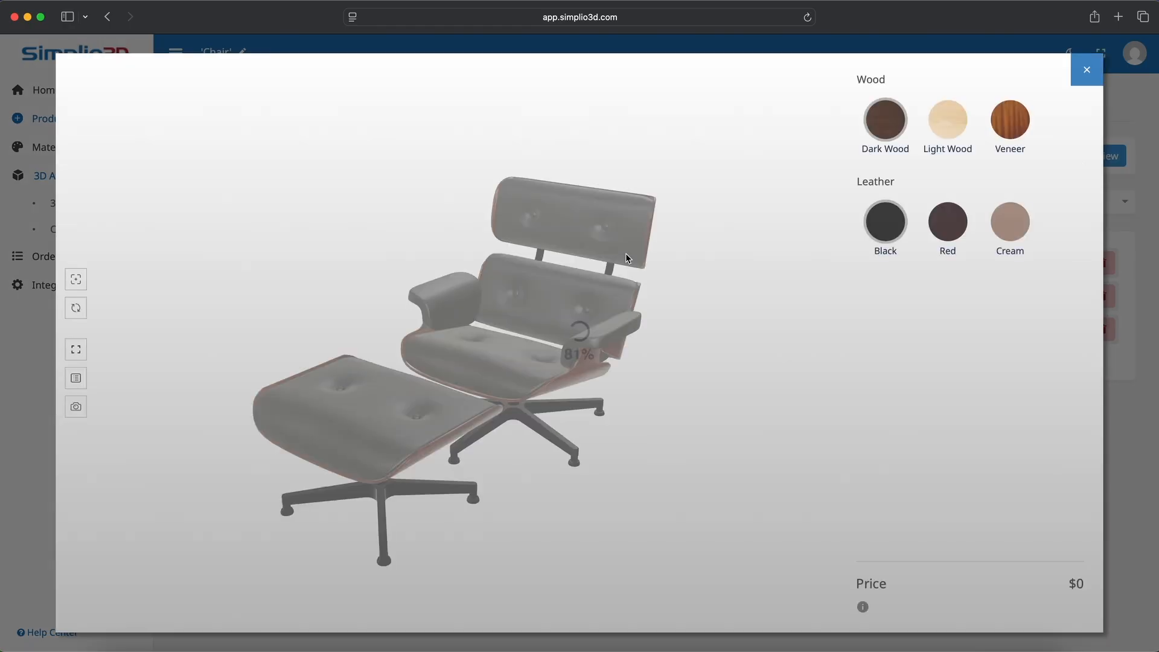
{"action": "left_click_drag", "start_coordinate": [626, 256], "coordinate": [512, 228]}
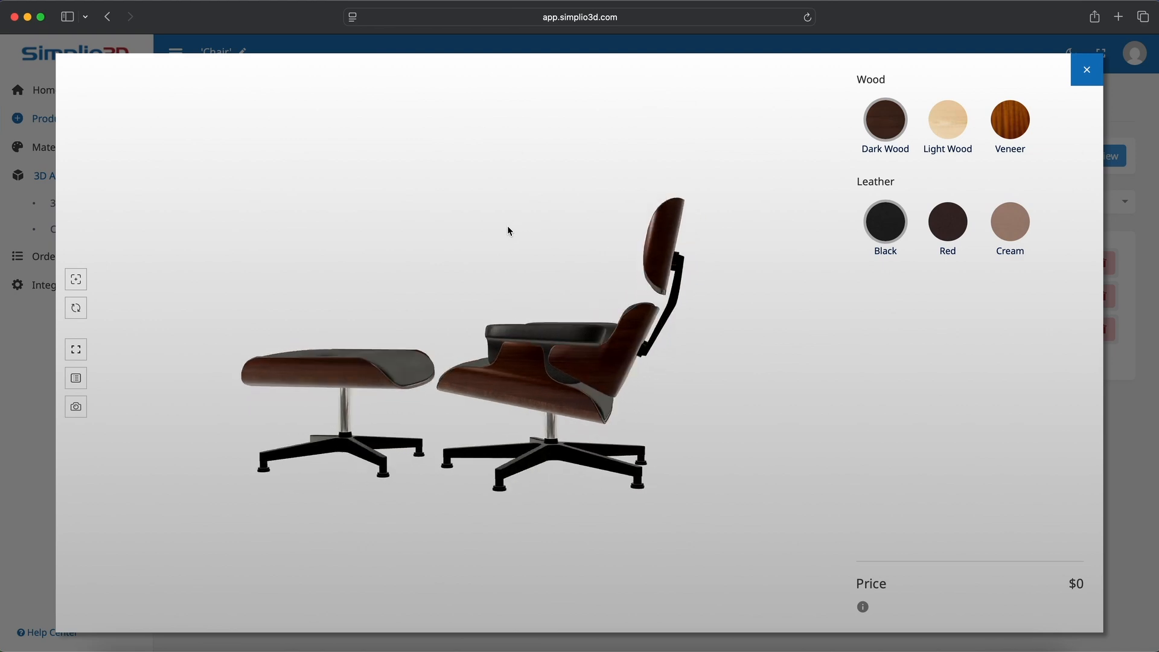
{"action": "left_click", "coordinate": [1086, 70]}
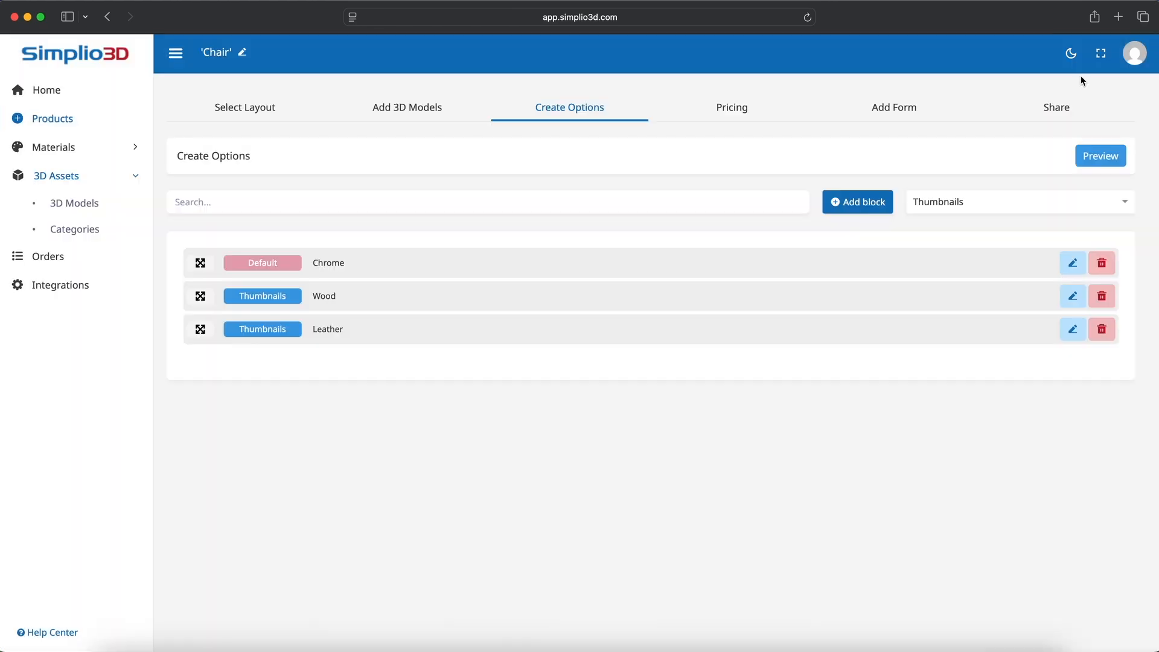
- Set the Chair product's base price to 990 and save it
{"action": "left_click", "coordinate": [730, 110]}
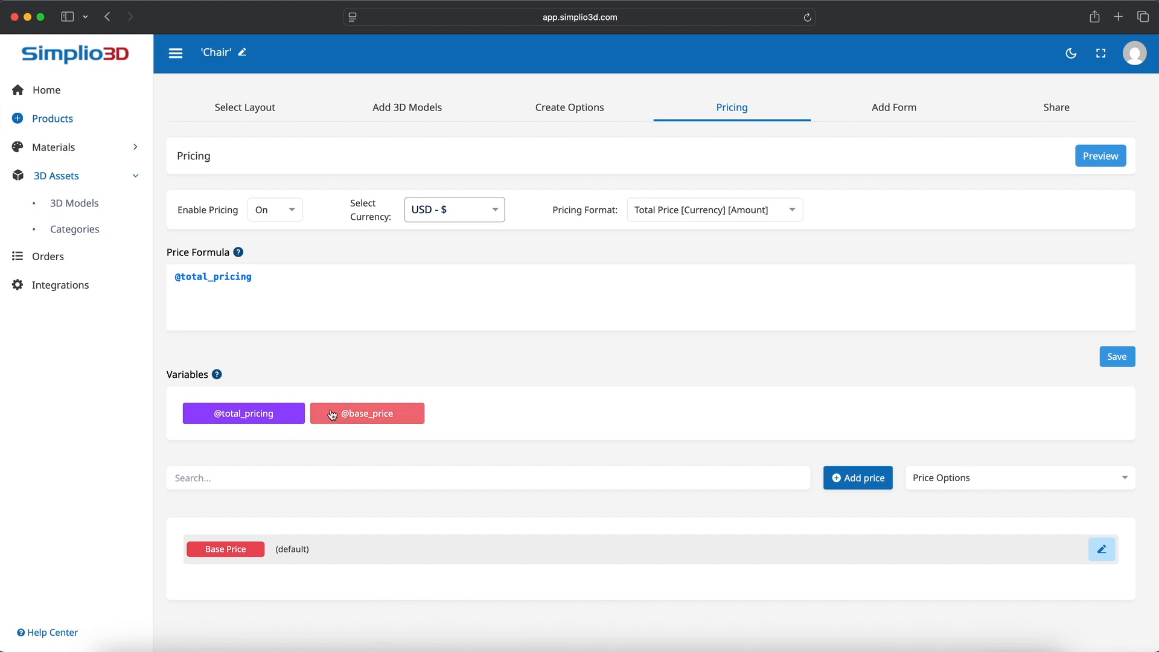
{"action": "left_click", "coordinate": [1102, 549]}
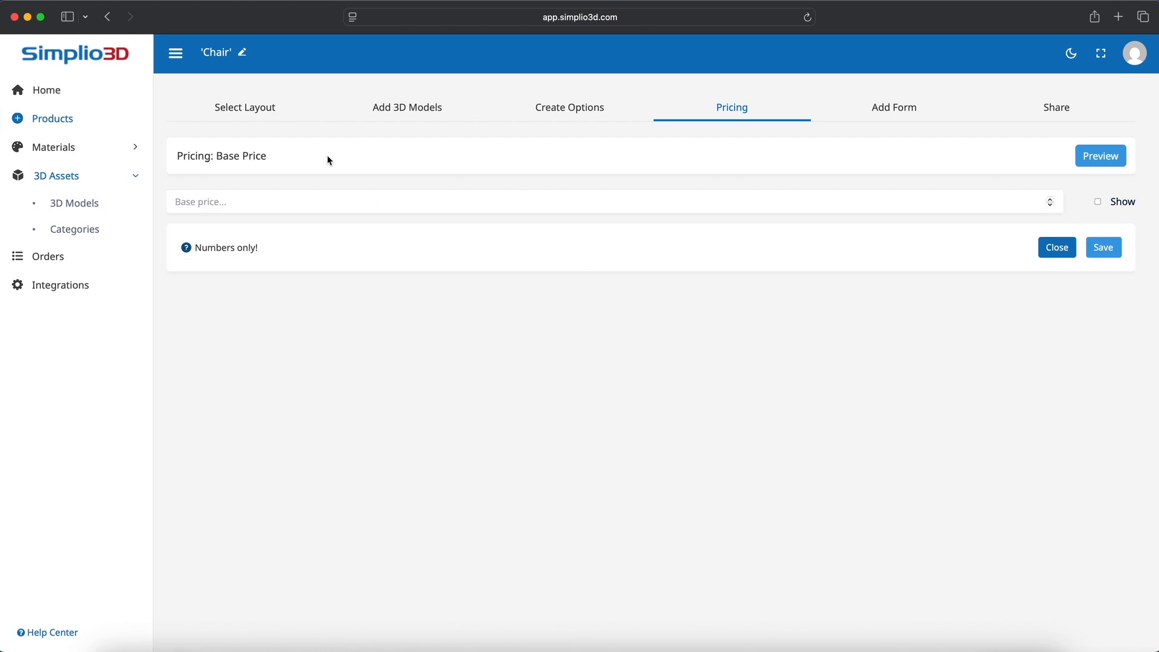
{"action": "left_click", "coordinate": [209, 200]}
{"action": "type", "text": "990"}
{"action": "left_click", "coordinate": [1103, 248]}
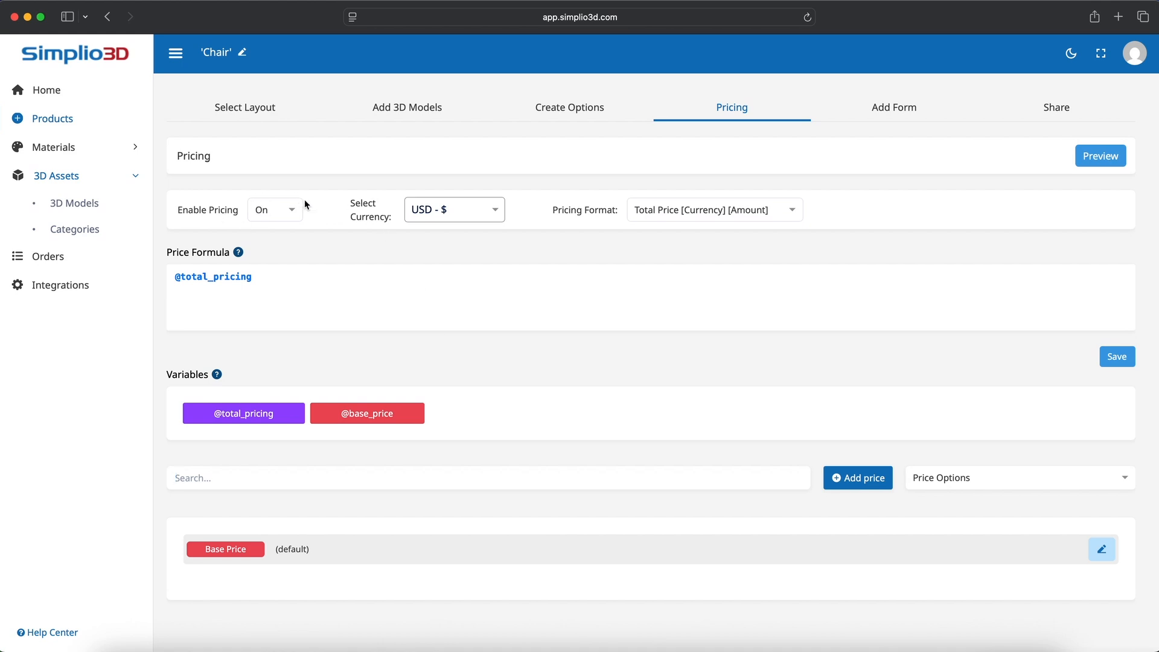
- Check the Enable Pricing choices, and preview the Chair configurator to check its displayed price
{"action": "left_click", "coordinate": [286, 218]}
{"action": "left_click", "coordinate": [288, 216]}
{"action": "left_click", "coordinate": [1099, 162]}
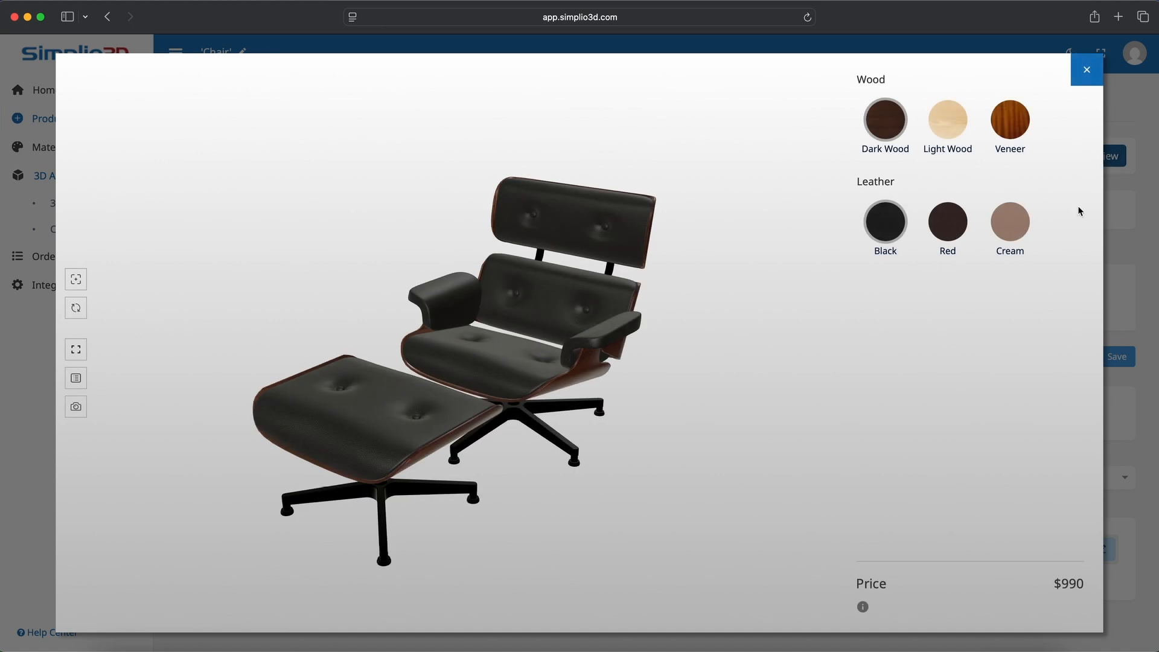
{"action": "left_click_drag", "start_coordinate": [1056, 579], "coordinate": [1086, 579]}
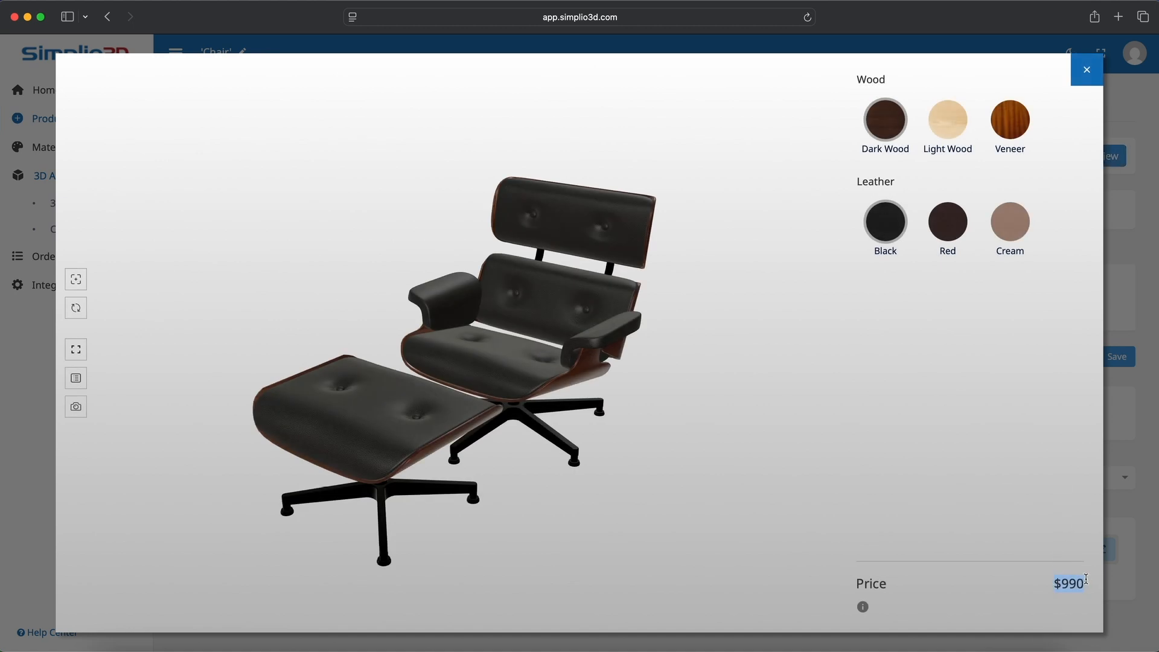
{"action": "left_click", "coordinate": [1086, 70]}
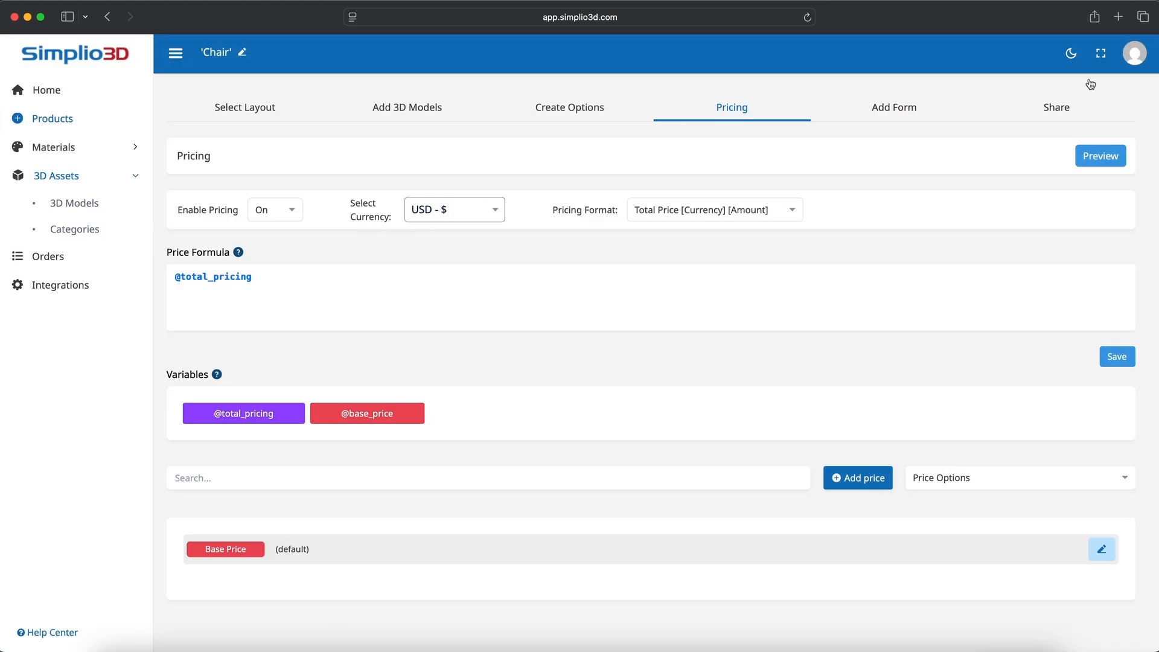
- Examine the available price types and the help for the price formula
{"action": "left_click", "coordinate": [973, 478]}
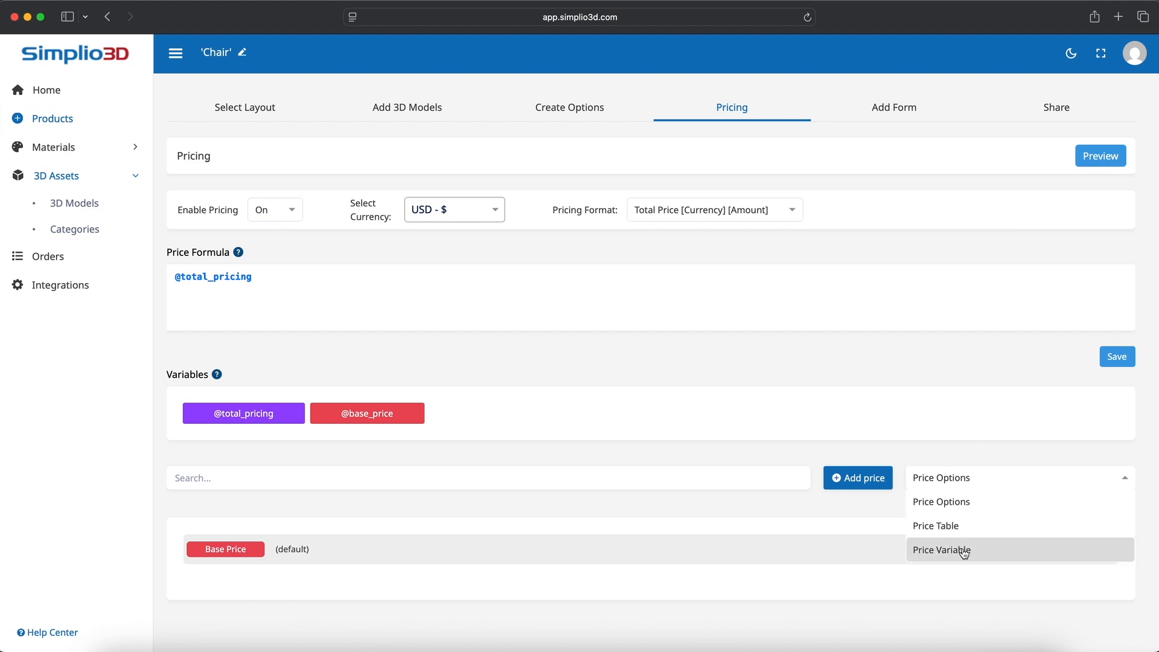
{"action": "left_click", "coordinate": [600, 417]}
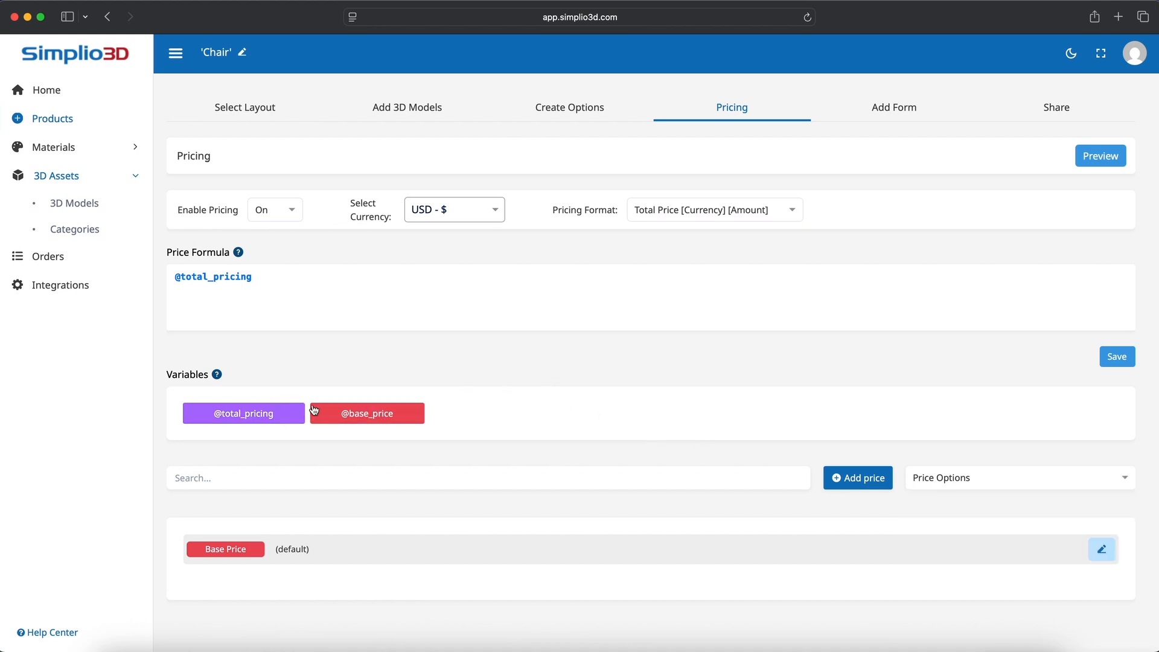
{"action": "mouse_move", "coordinate": [245, 259]}
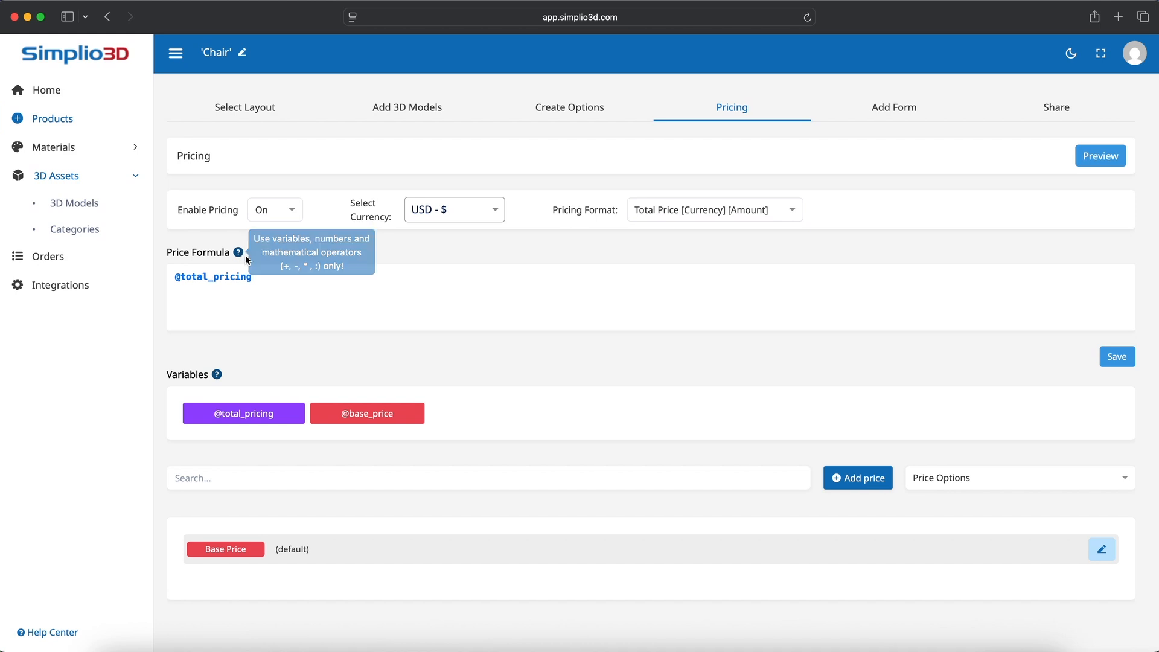
{"action": "scroll", "coordinate": [719, 279], "scroll_direction": "down", "scroll_amount": 1}
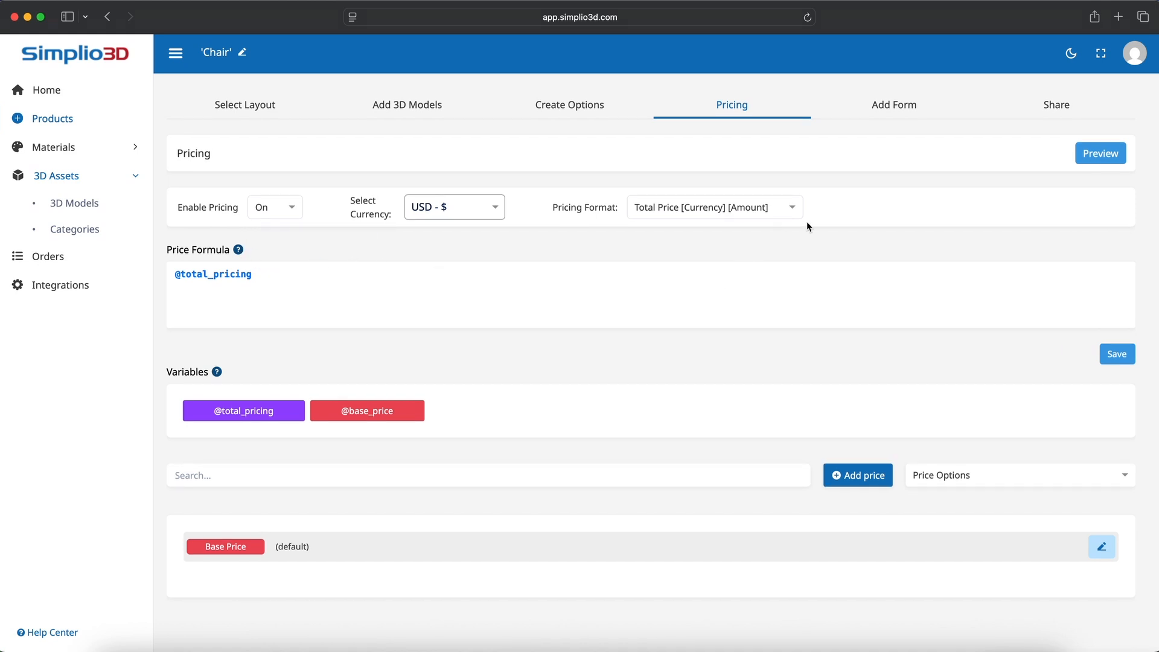
- Open the Chair product's form setup and review the available form field types
{"action": "left_click", "coordinate": [892, 112]}
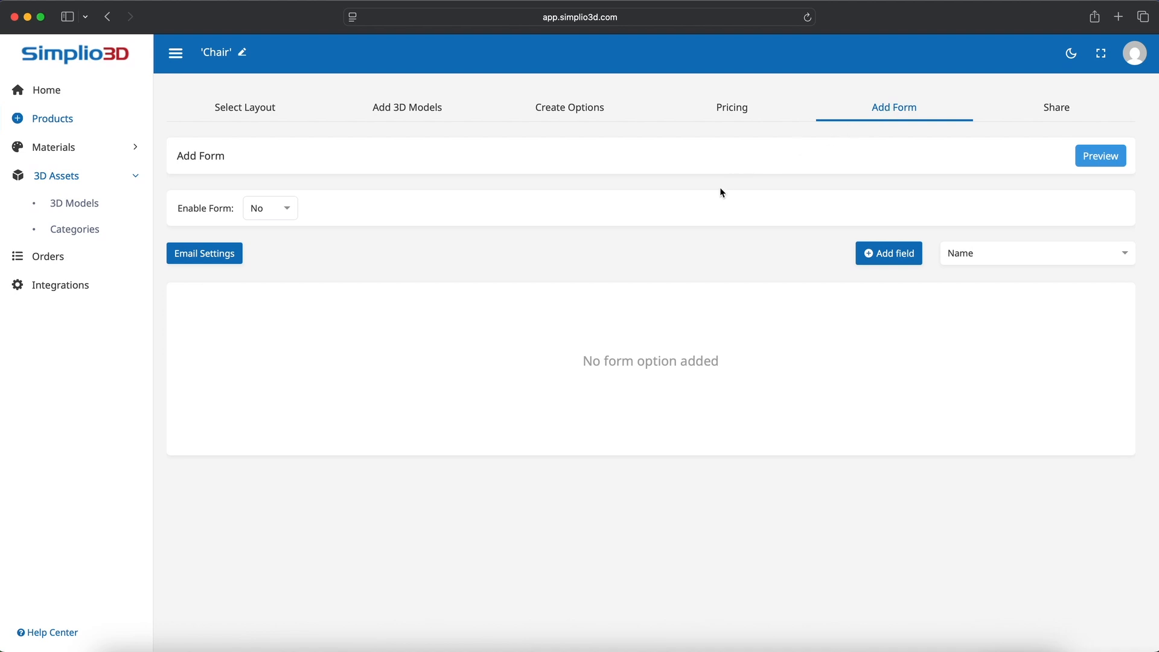
{"action": "left_click", "coordinate": [952, 259]}
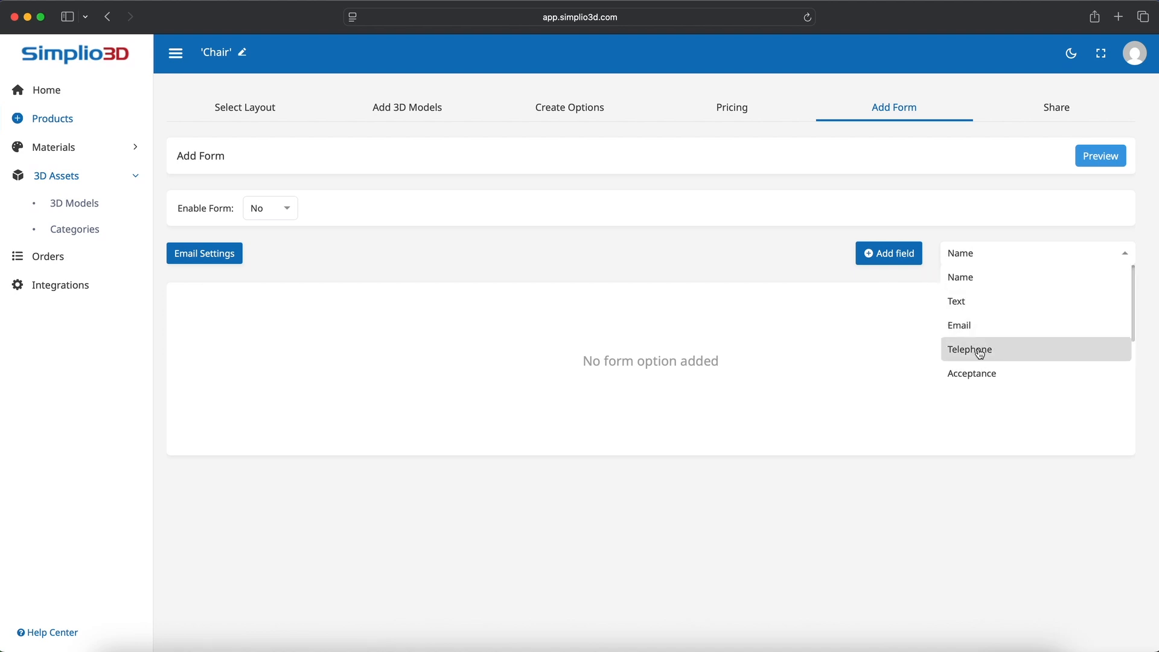
{"action": "scroll", "coordinate": [992, 317], "scroll_direction": "down", "scroll_amount": 3}
{"action": "scroll", "coordinate": [992, 316], "scroll_direction": "up", "scroll_amount": 3}
{"action": "scroll", "coordinate": [990, 315], "scroll_direction": "down", "scroll_amount": 3}
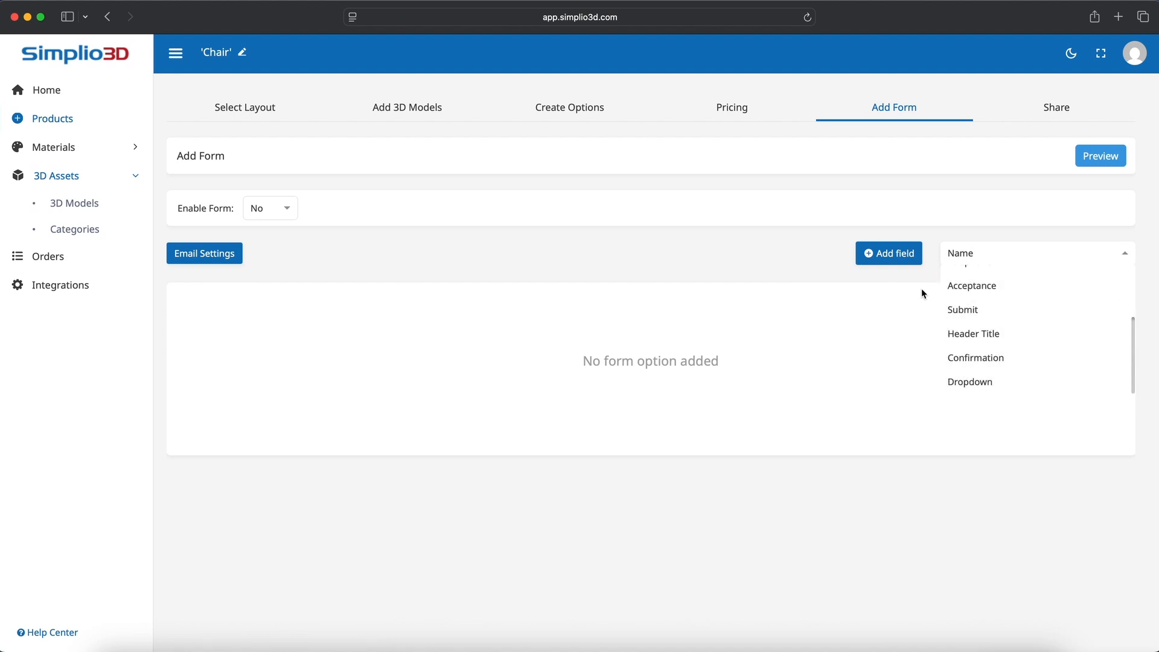
{"action": "left_click", "coordinate": [809, 273]}
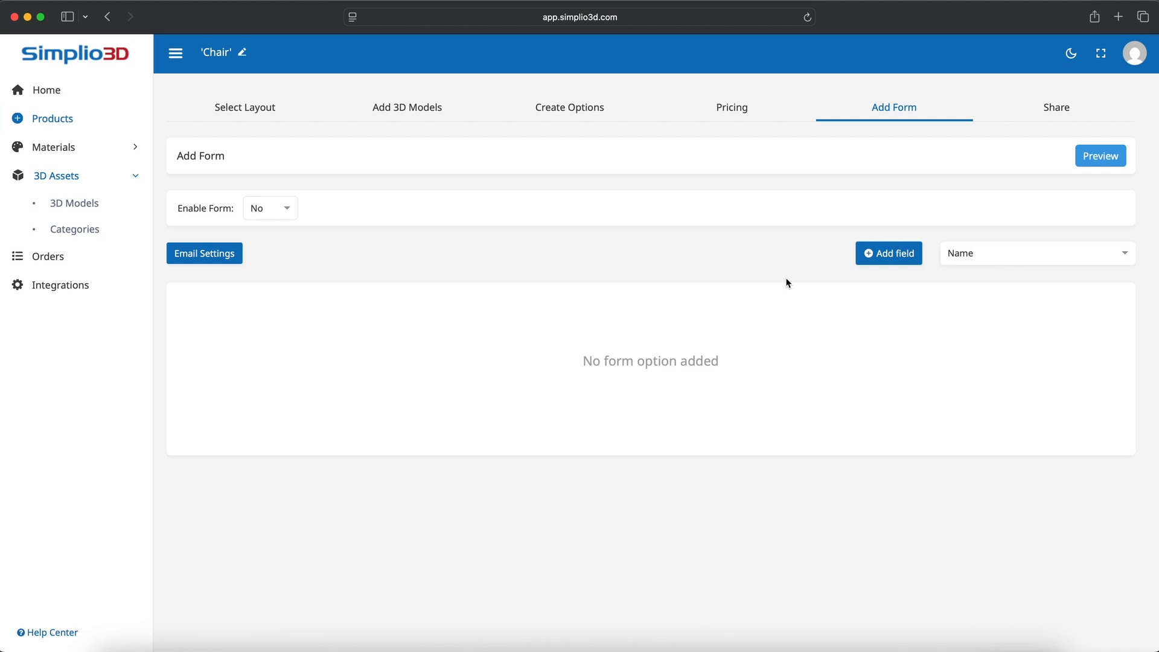
{"action": "left_click", "coordinate": [1012, 262]}
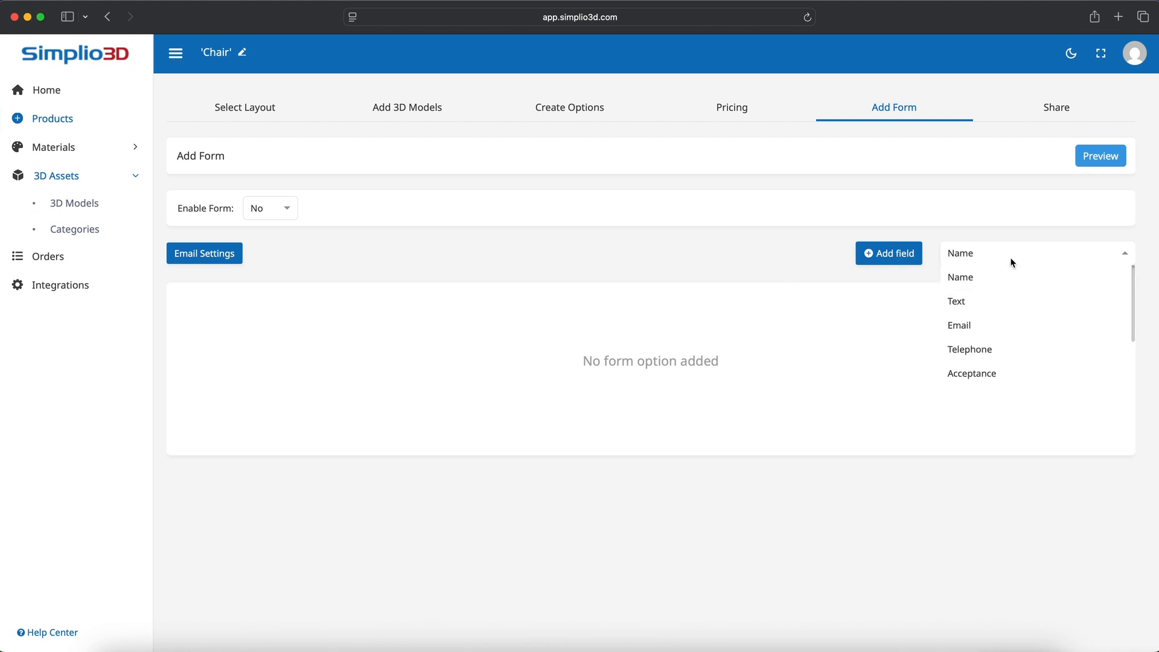
{"action": "left_click", "coordinate": [1013, 262]}
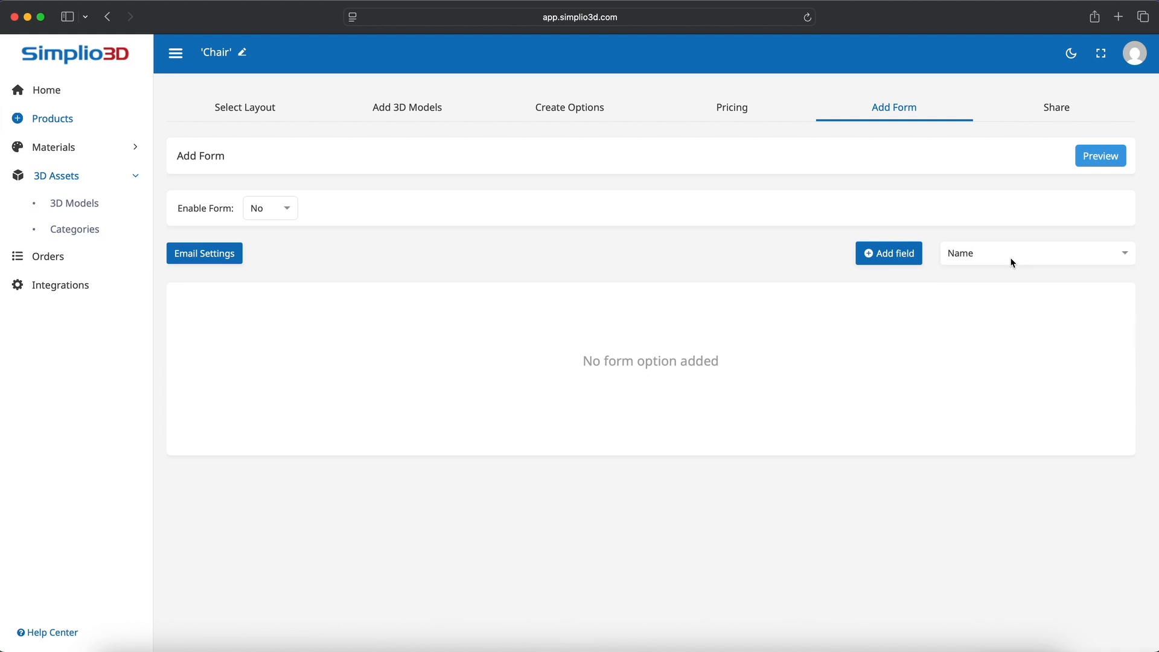
- Add a Name form field titled First Name, make it required, and save it
{"action": "left_click", "coordinate": [1013, 263]}
{"action": "left_click", "coordinate": [1002, 276]}
{"action": "left_click", "coordinate": [888, 253]}
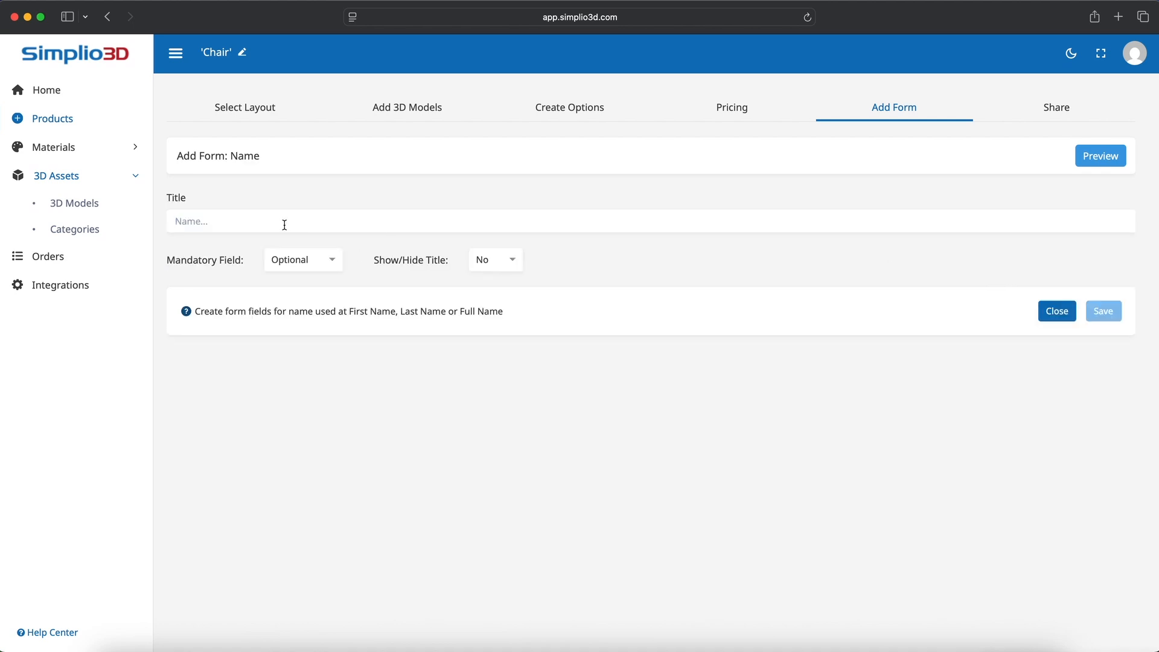
{"action": "type", "text": "First Name"}
{"action": "left_click_drag", "start_coordinate": [285, 223], "coordinate": [181, 224]}
{"action": "left_click", "coordinate": [281, 261]}
{"action": "left_click", "coordinate": [296, 282]}
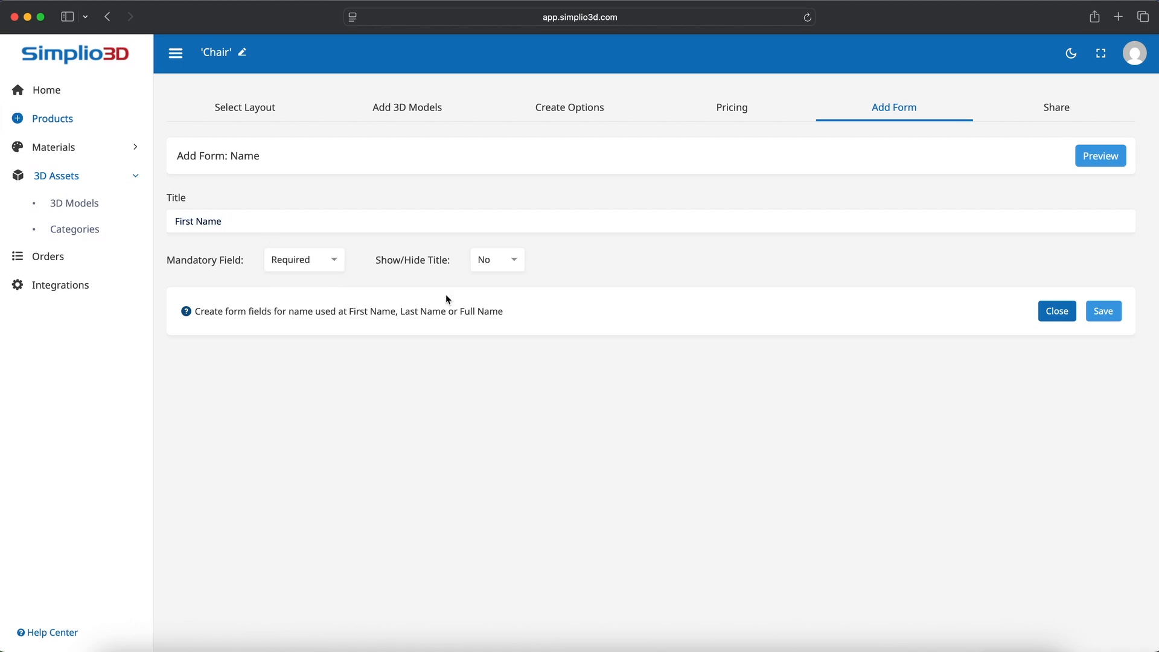
{"action": "left_click", "coordinate": [1105, 313]}
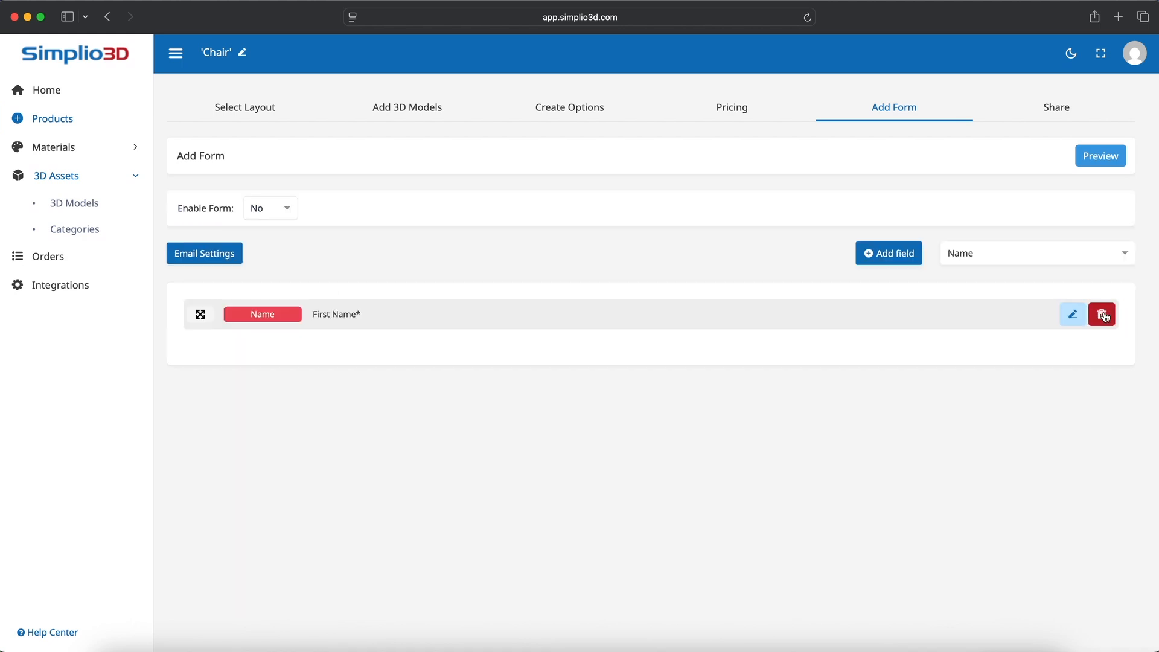
- Add another Name form field titled Last Name, make it required, and save it
{"action": "left_click", "coordinate": [885, 256]}
{"action": "type", "text": "Last Name"}
{"action": "left_click", "coordinate": [324, 260]}
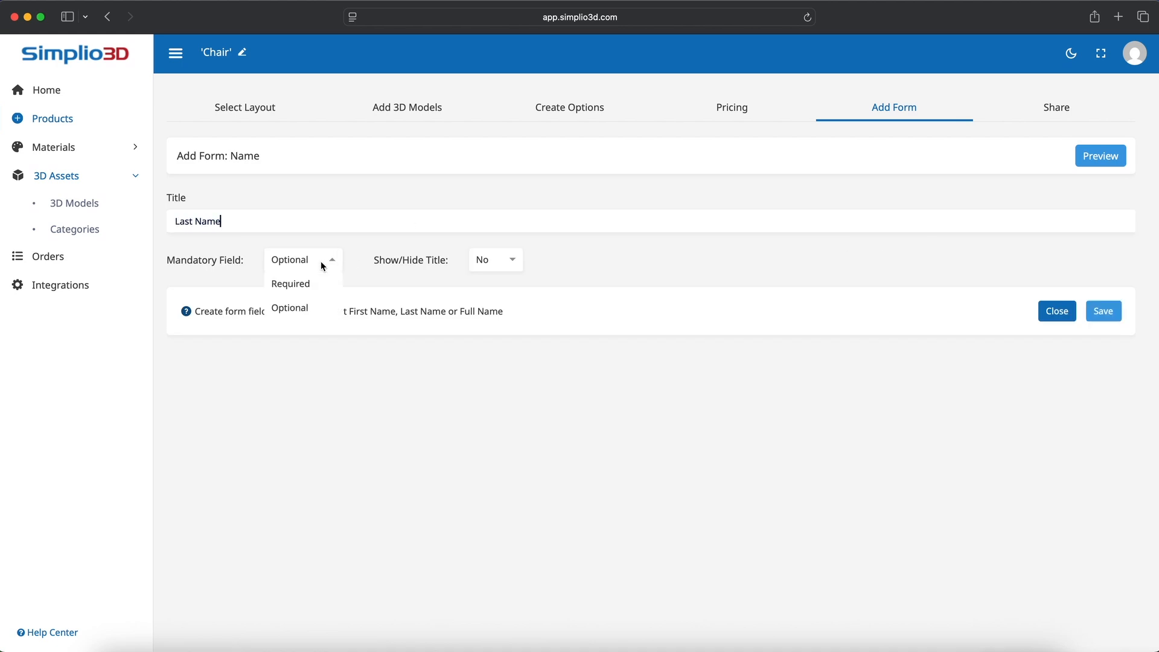
{"action": "left_click", "coordinate": [318, 283]}
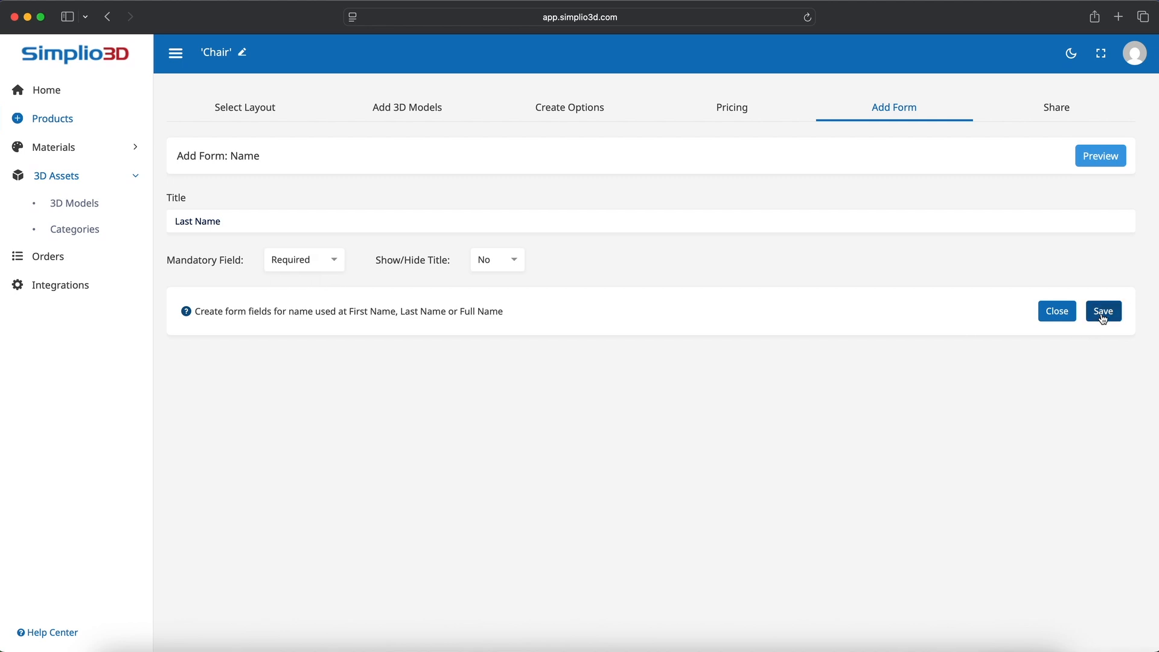
{"action": "left_click", "coordinate": [1103, 312]}
- Add an Email form field titled Email address, make it required, and save it
{"action": "left_click", "coordinate": [989, 259]}
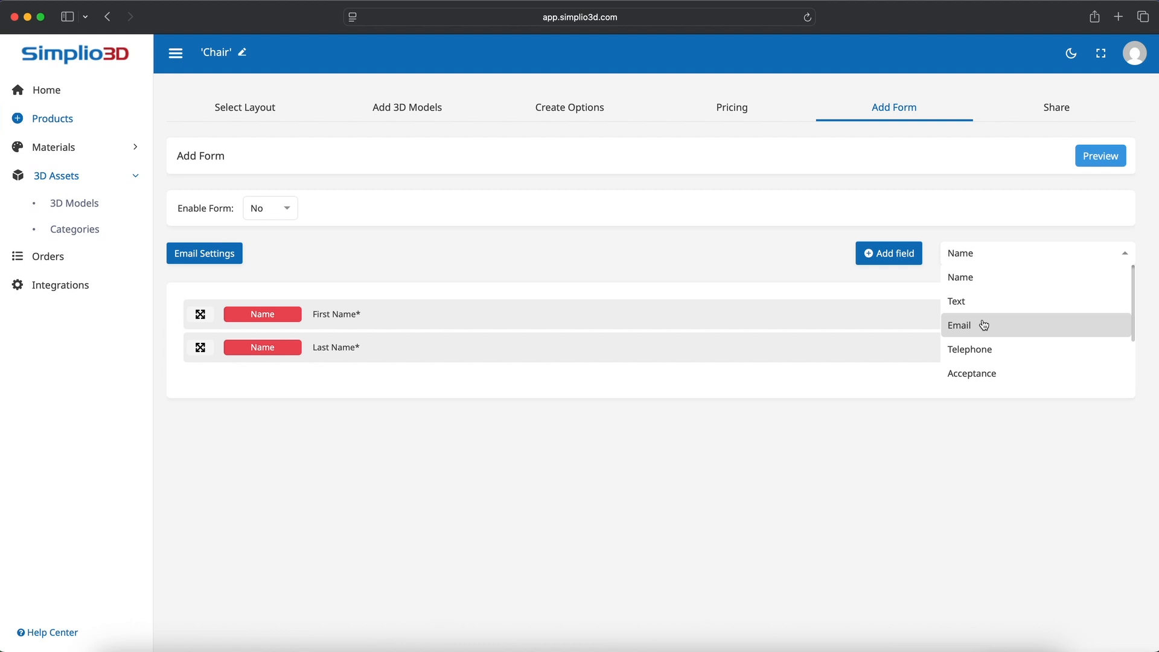
{"action": "left_click", "coordinate": [963, 325]}
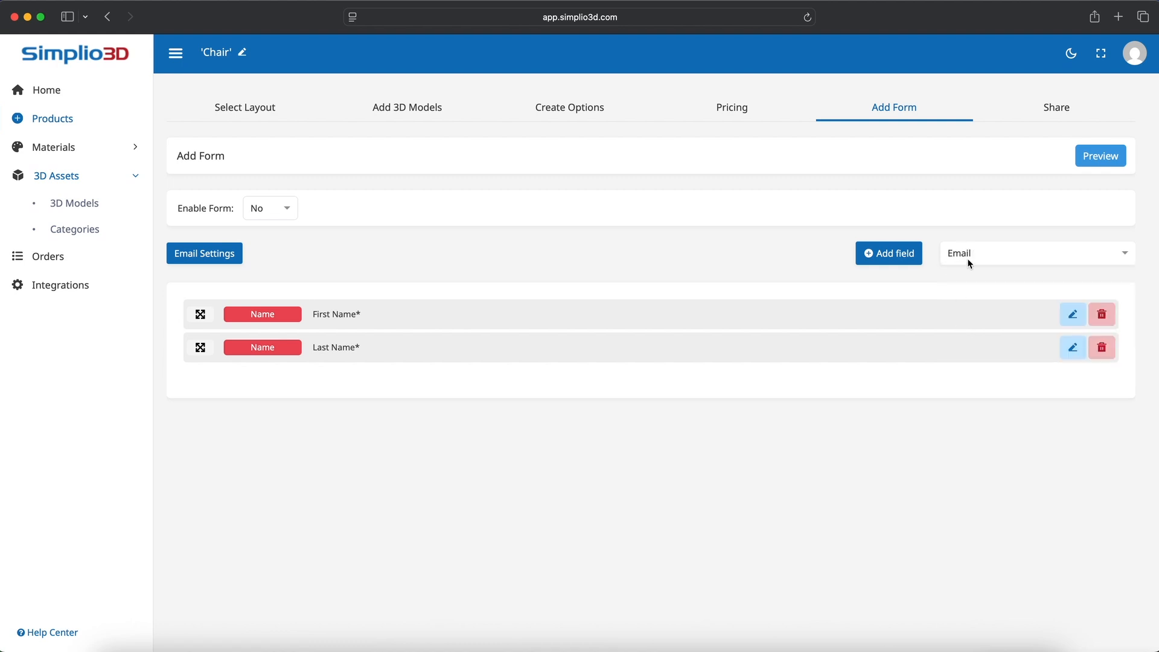
{"action": "left_click", "coordinate": [896, 254]}
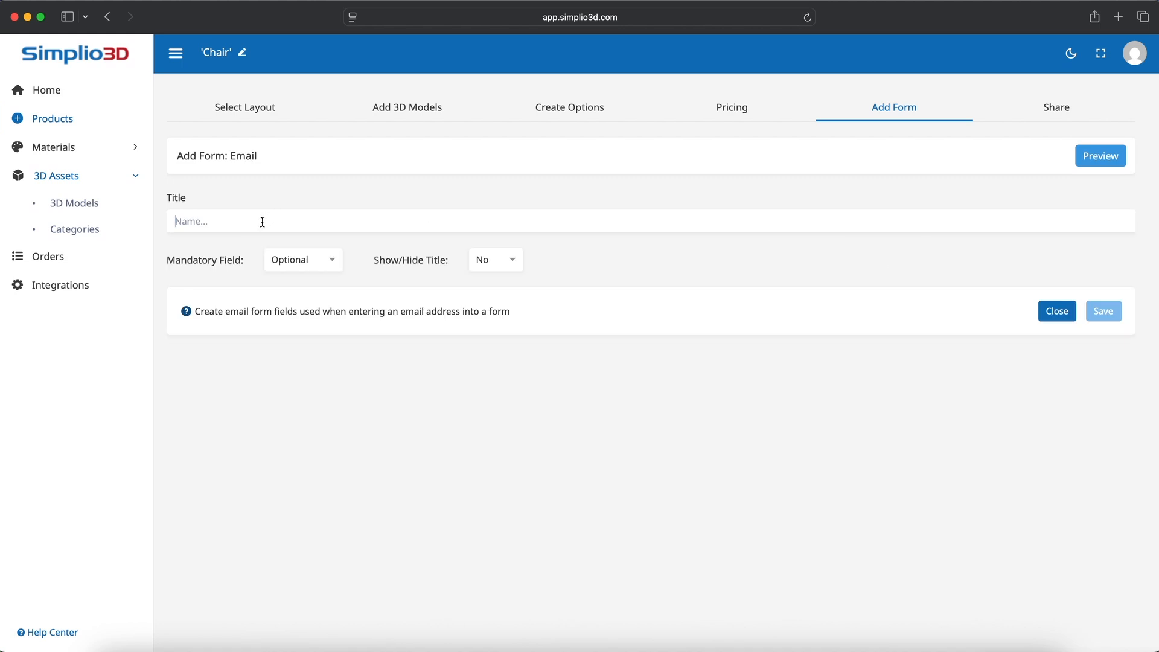
{"action": "type", "text": "Email address"}
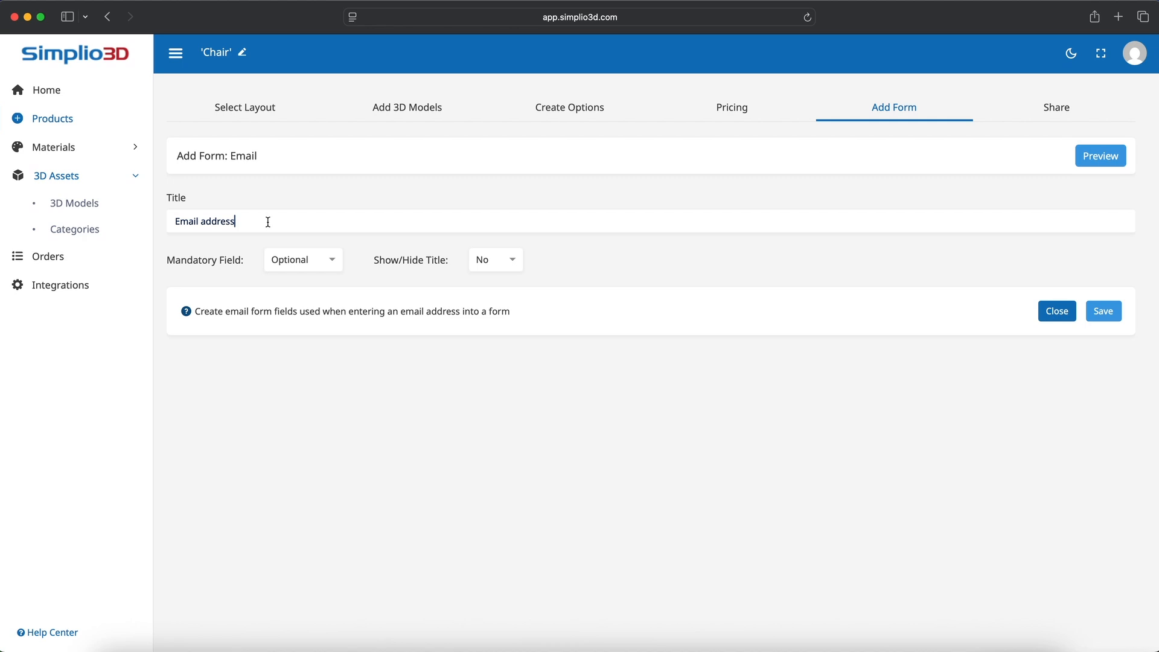
{"action": "left_click_drag", "start_coordinate": [258, 221], "coordinate": [173, 214]}
{"action": "left_click", "coordinate": [292, 259]}
{"action": "left_click", "coordinate": [296, 284]}
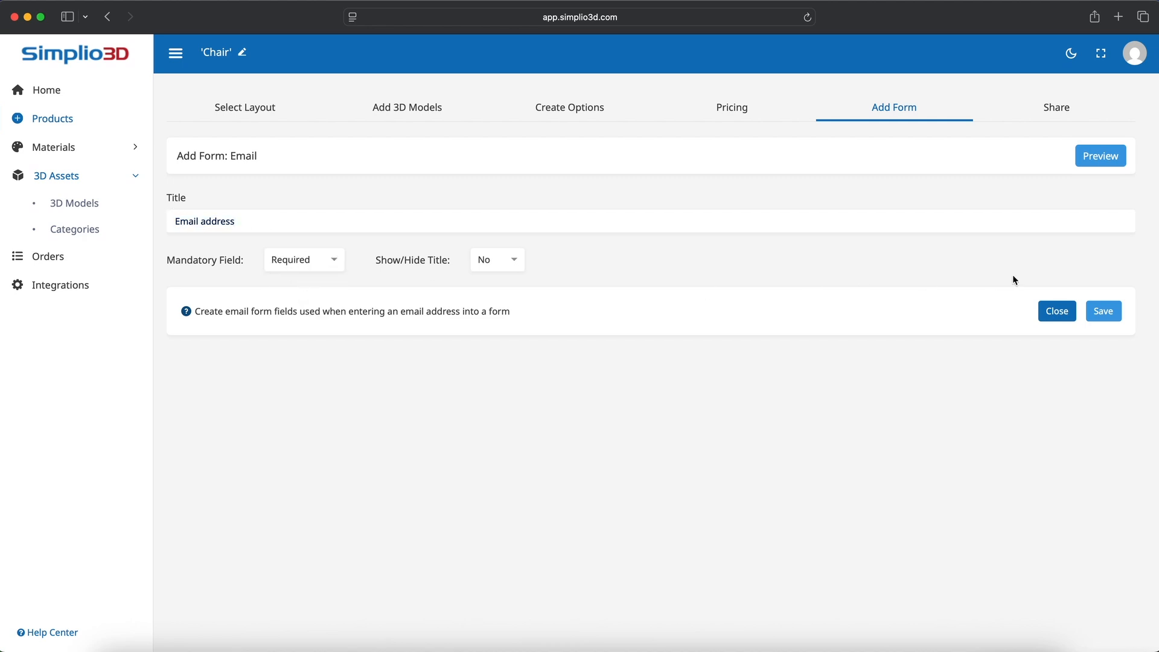
{"action": "left_click", "coordinate": [1098, 319]}
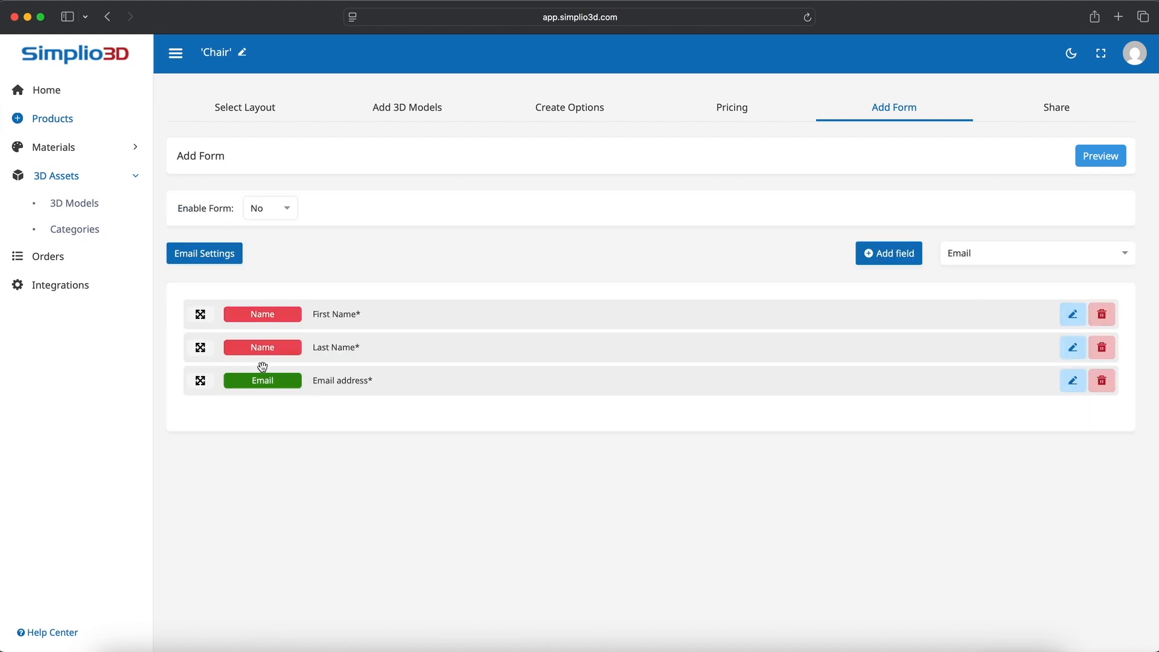
- Add a Text form field titled Message, leave it optional, and save it
{"action": "left_click", "coordinate": [1021, 252]}
{"action": "left_click", "coordinate": [1009, 307]}
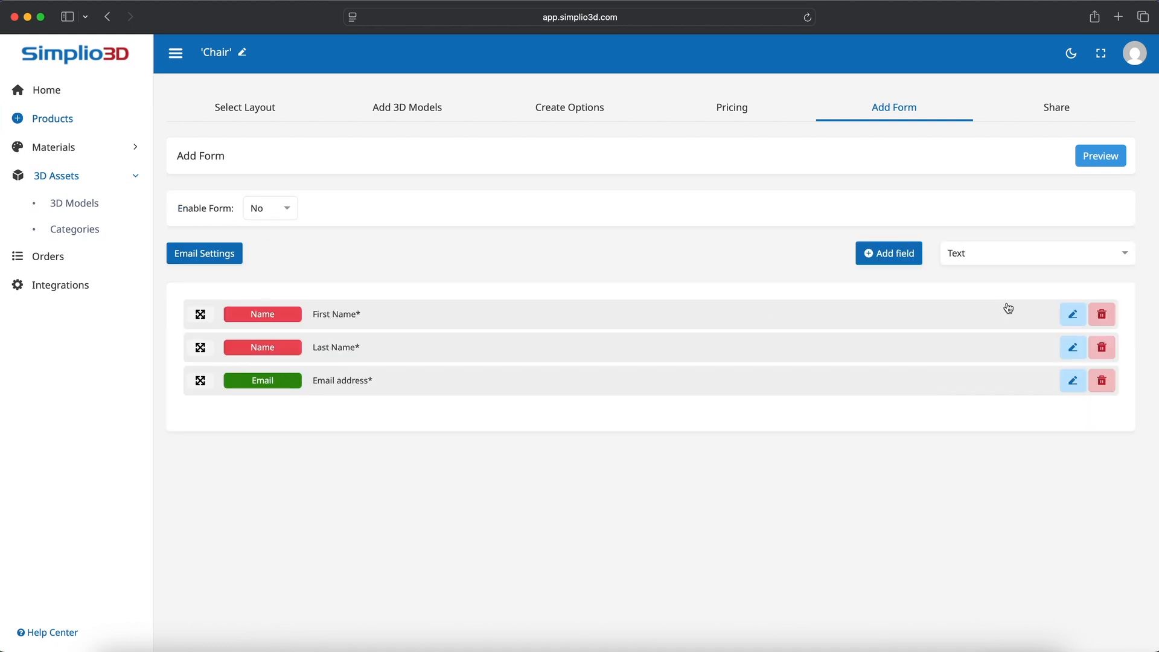
{"action": "left_click", "coordinate": [909, 261]}
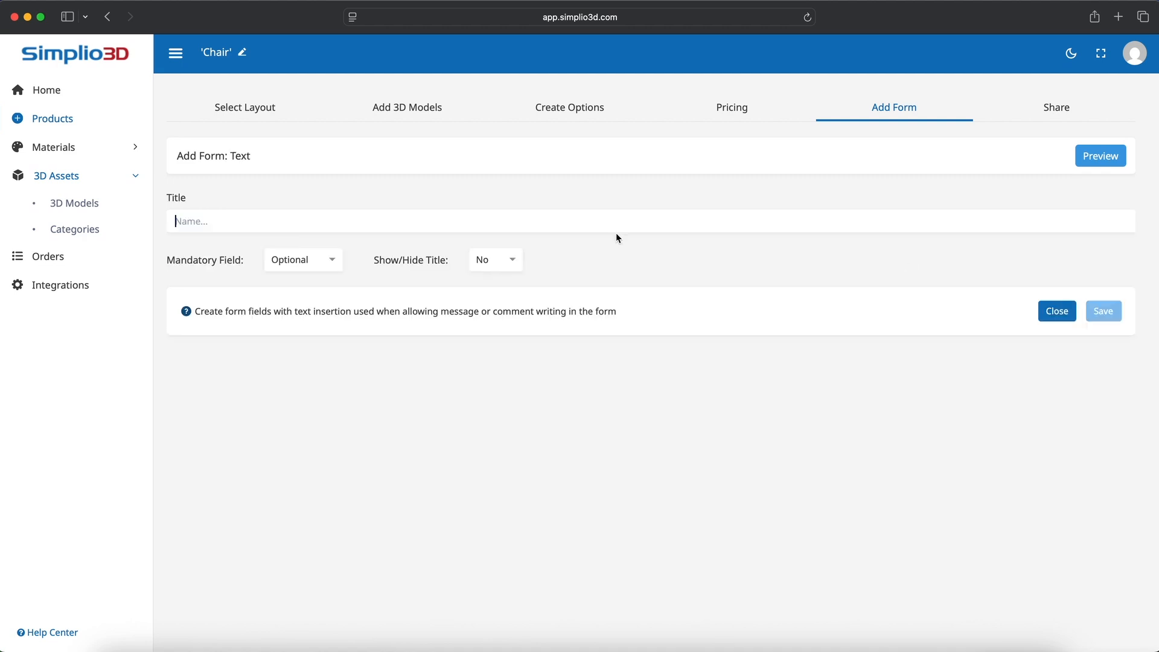
{"action": "type", "text": "Message"}
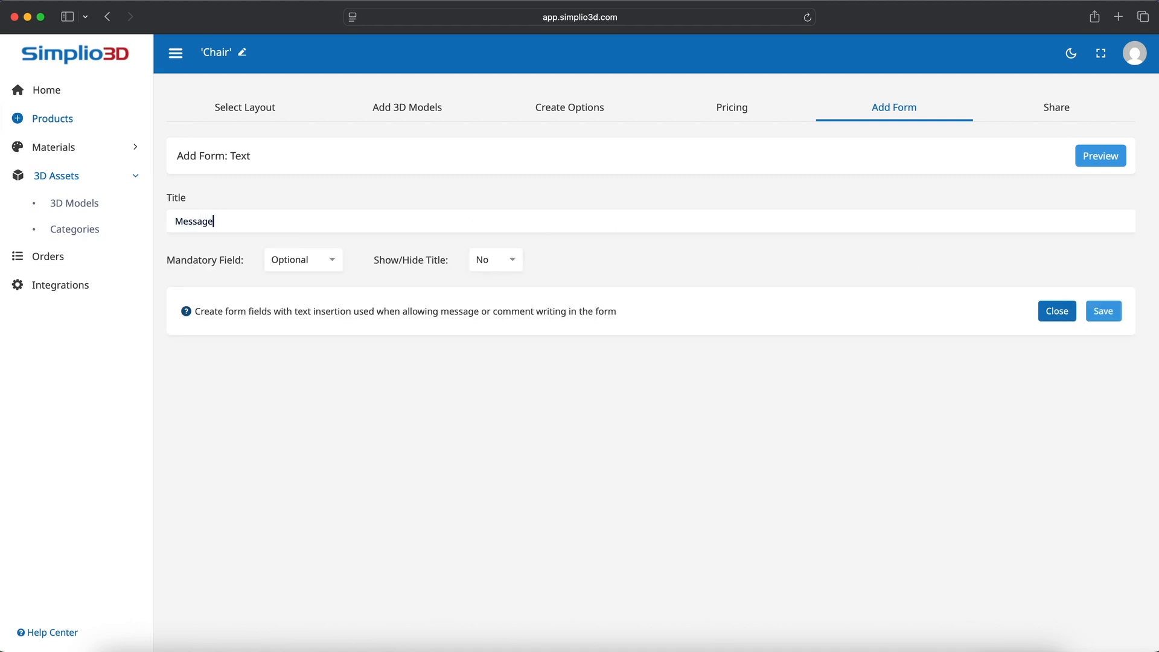
{"action": "left_click", "coordinate": [1104, 322]}
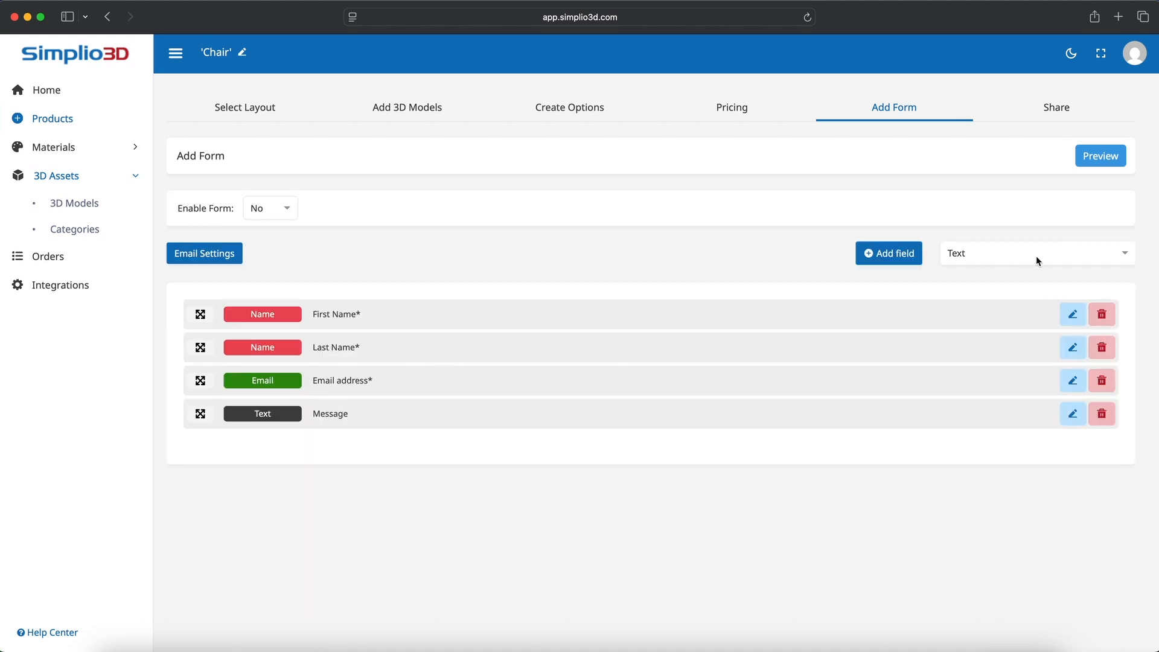
- Add a required Acceptance form field titled with consent to store and use the form information solely for contact about the inquiry, and save it
{"action": "left_click", "coordinate": [1036, 256]}
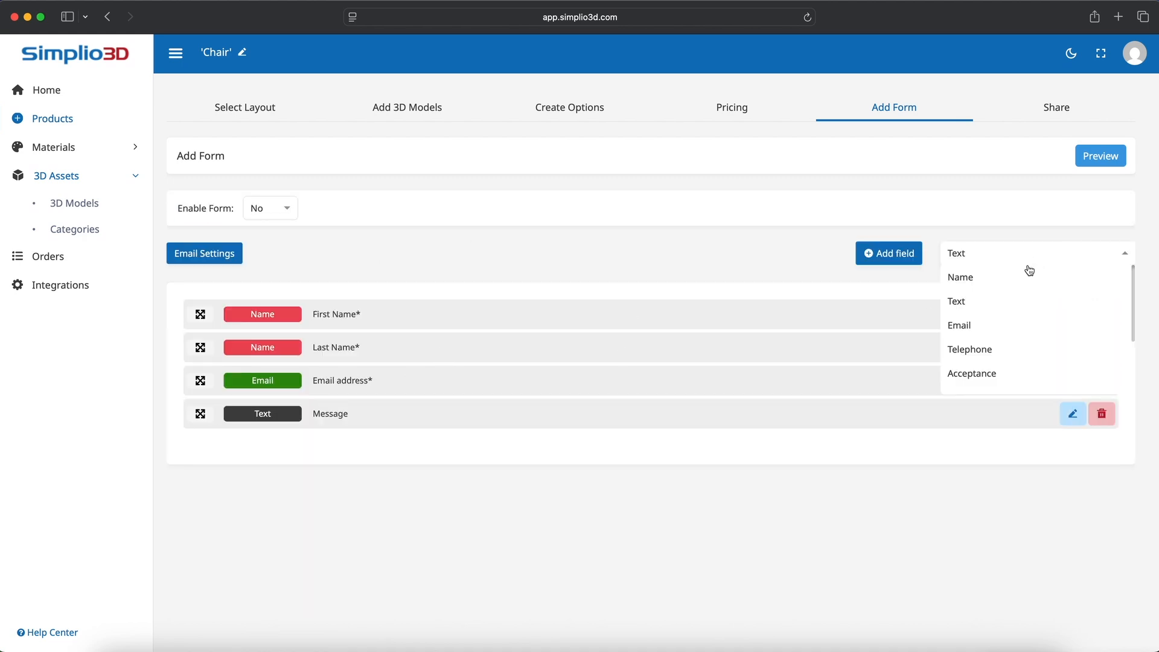
{"action": "left_click", "coordinate": [966, 373]}
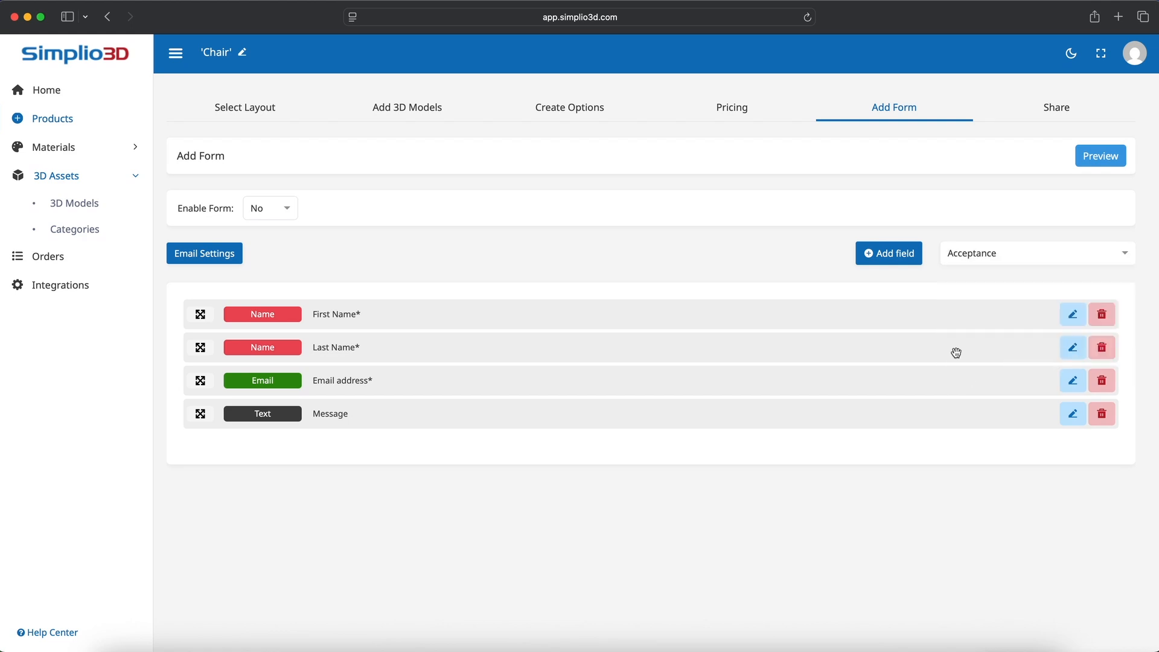
{"action": "left_click", "coordinate": [910, 255]}
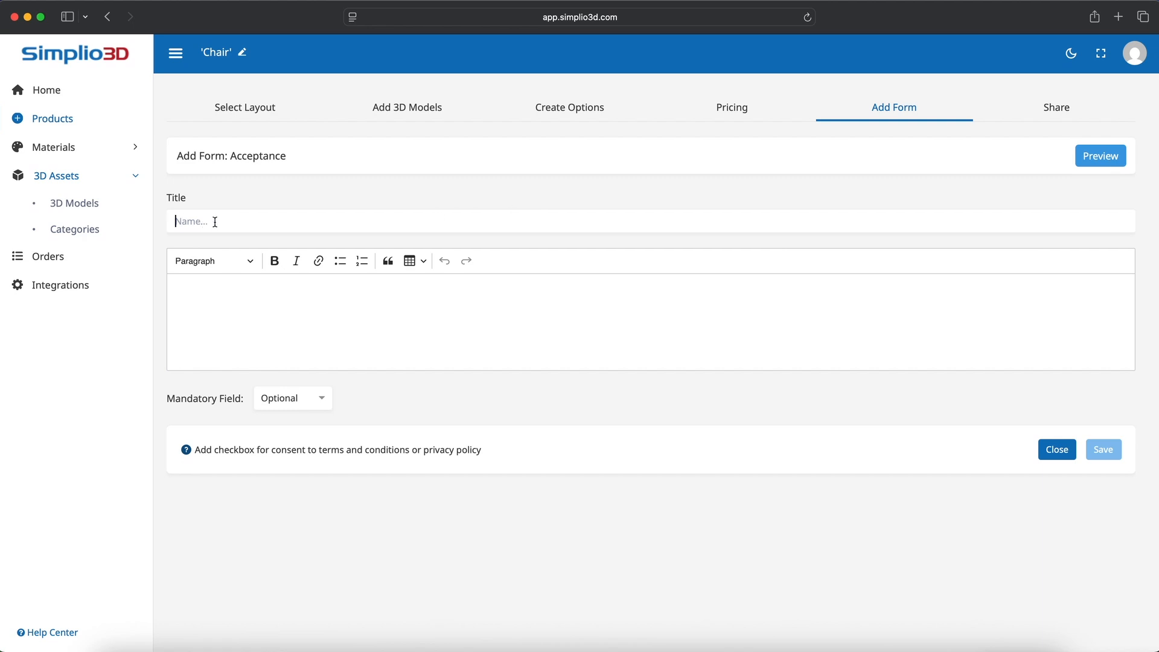
{"action": "type", "text": "I hereby give my consent for the information provided on this form to be stored and used solely to contact me regarding my inquiry."}
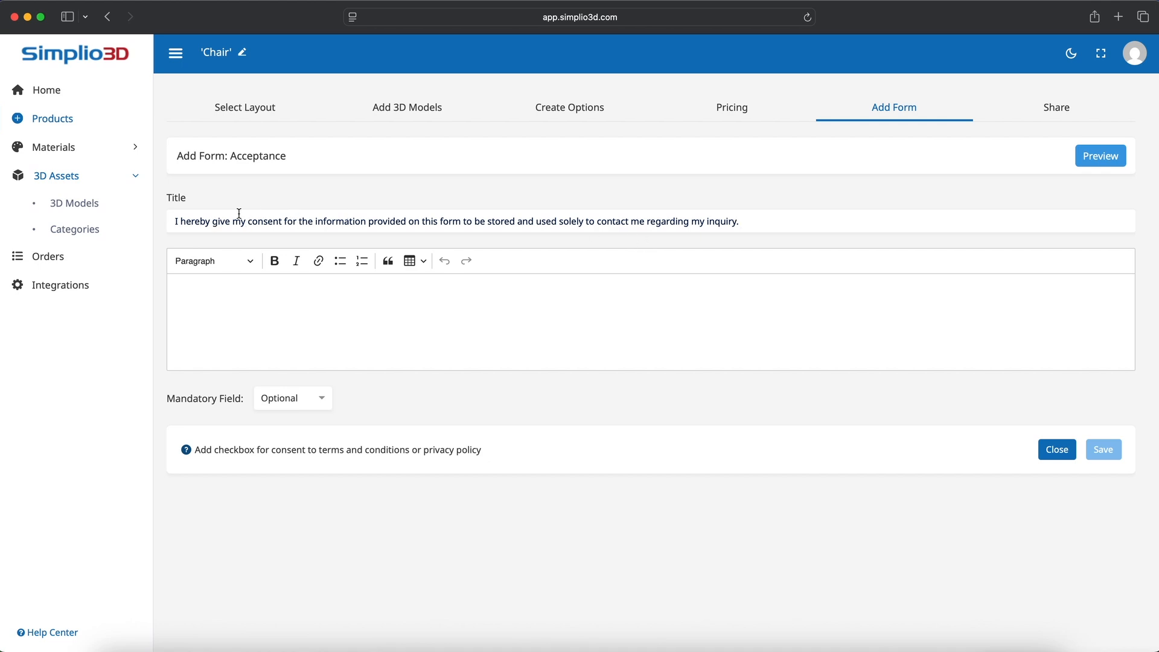
{"action": "left_click_drag", "start_coordinate": [175, 221], "coordinate": [738, 225]}
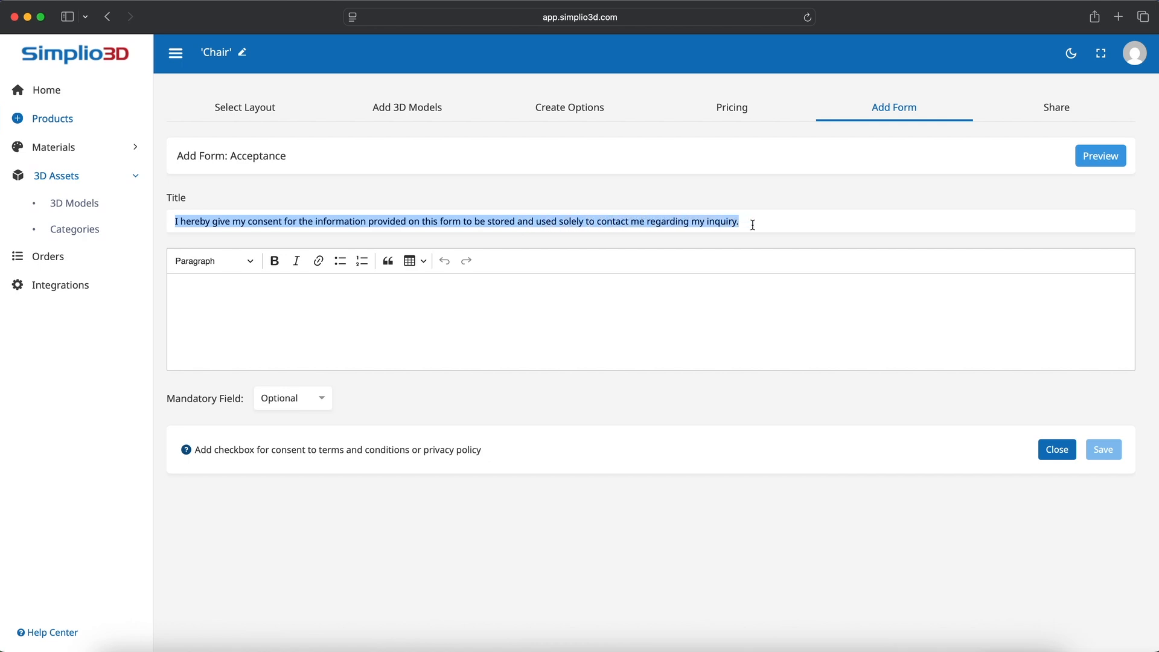
{"action": "left_click", "coordinate": [419, 301]}
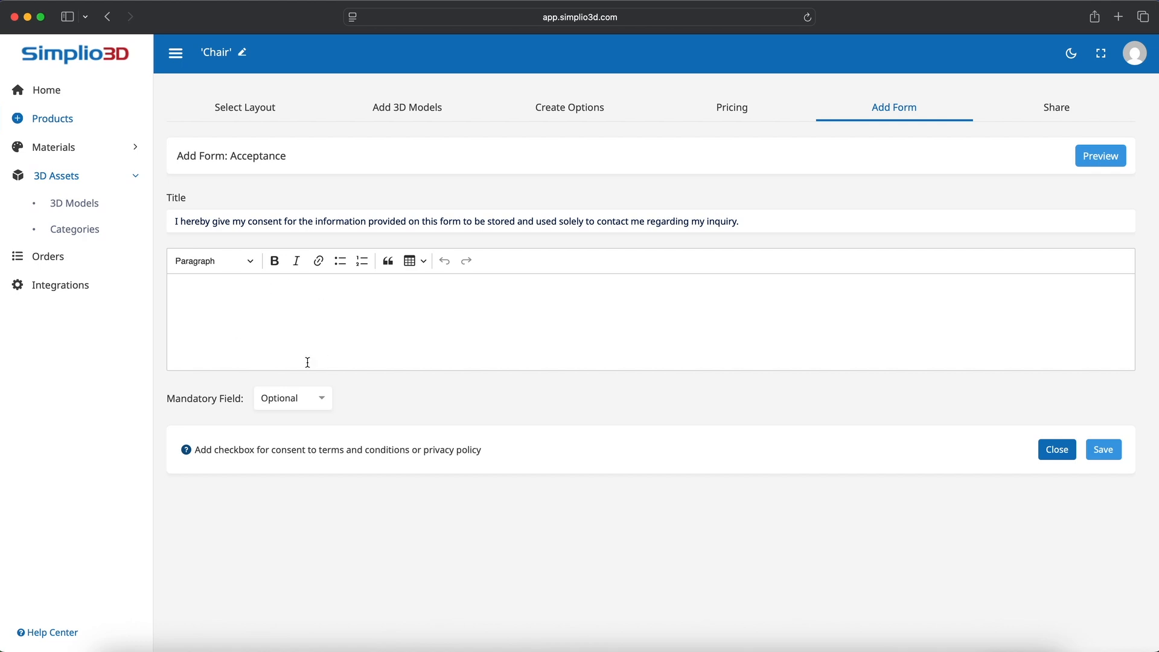
{"action": "left_click", "coordinate": [306, 398]}
{"action": "left_click", "coordinate": [308, 419]}
{"action": "left_click", "coordinate": [1100, 453]}
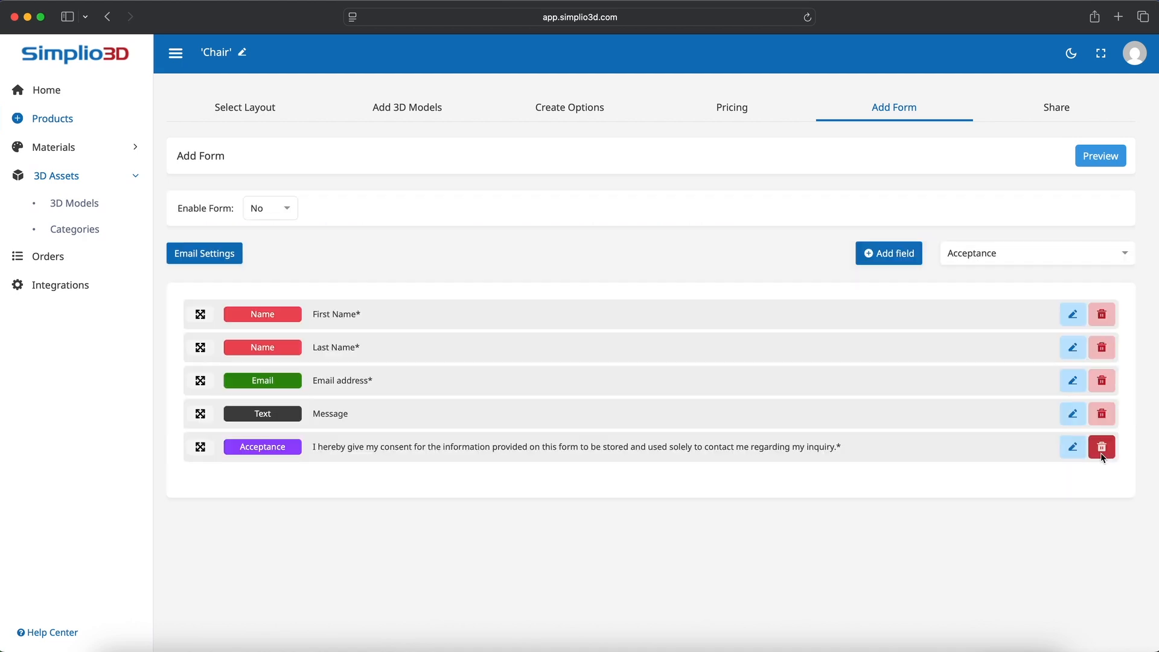
- Enable the form for the Chair product and review its email sender settings without changing them
{"action": "left_click", "coordinate": [258, 209]}
{"action": "left_click", "coordinate": [261, 230]}
{"action": "left_click", "coordinate": [209, 258]}
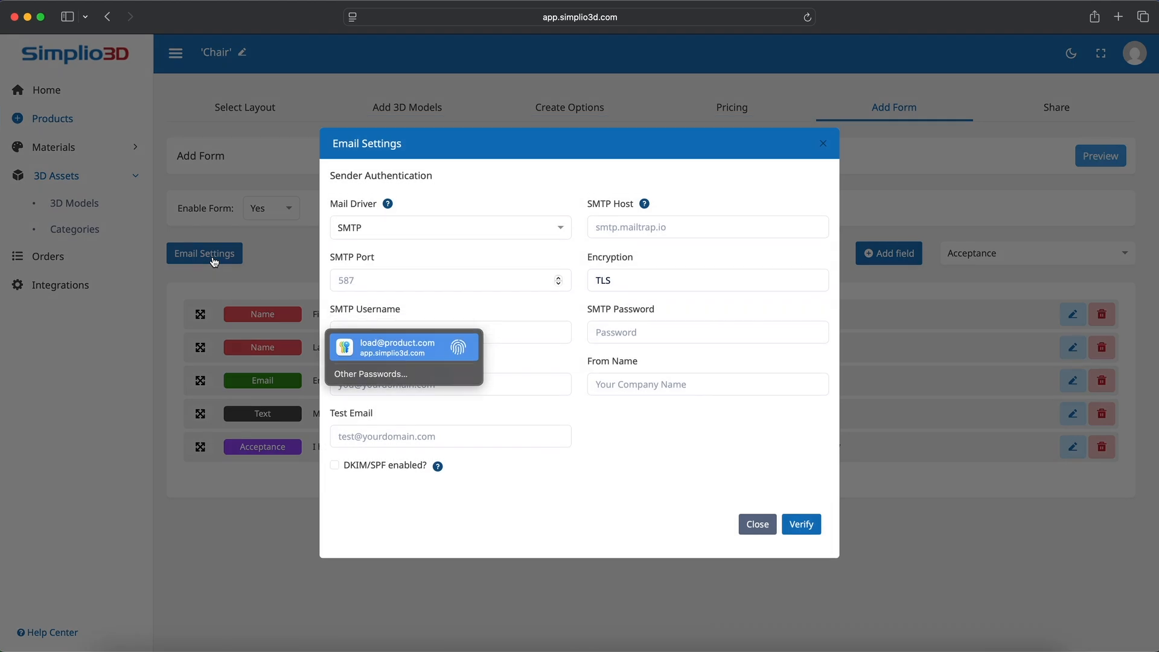
{"action": "left_click", "coordinate": [556, 474]}
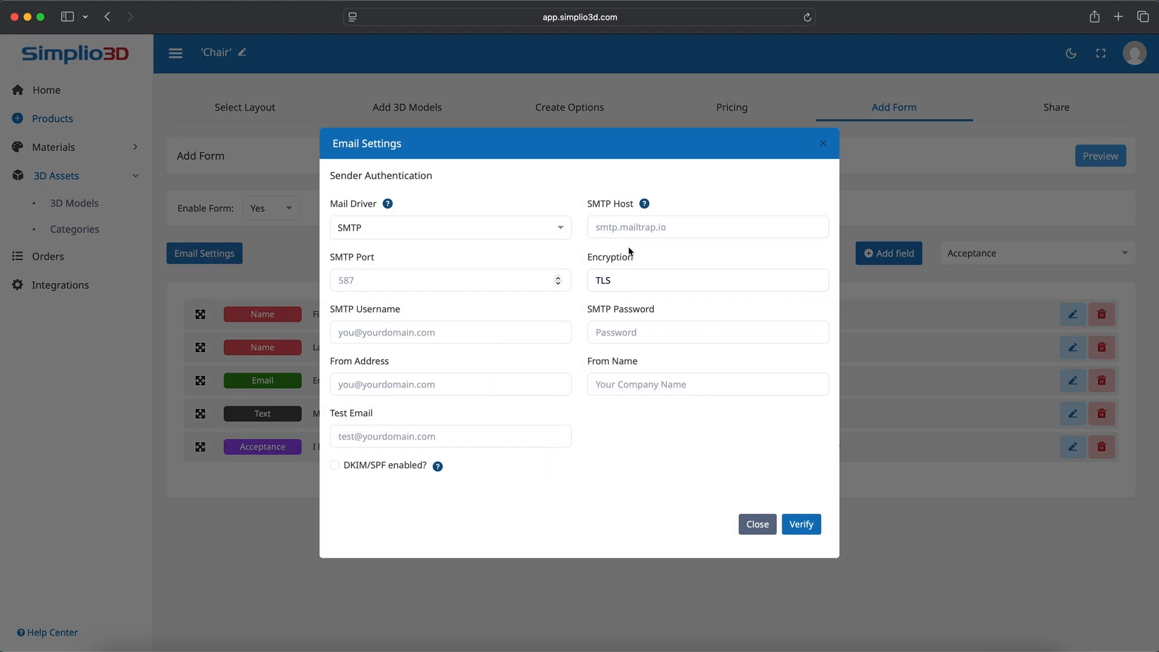
{"action": "left_click", "coordinate": [757, 524]}
{"action": "left_click", "coordinate": [32, 255]}
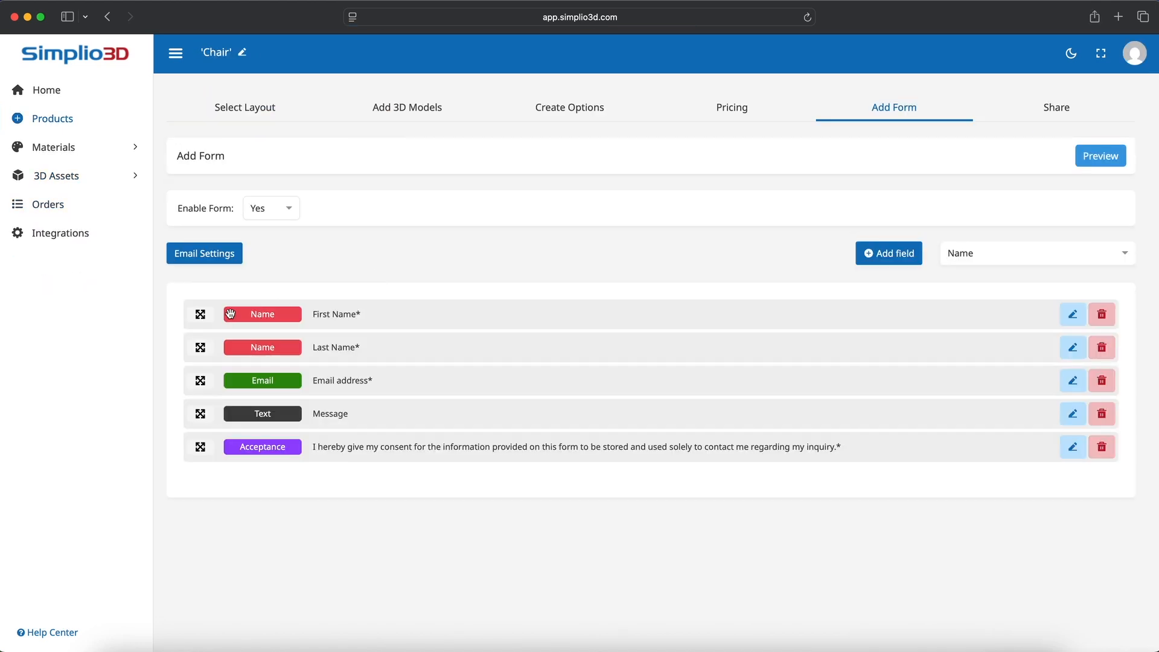
- Reorder the form fields so that Last Name comes first, followed by First Name and Email address
{"action": "mouse_move", "coordinate": [200, 314]}
{"action": "left_mouse_down"}
{"action": "mouse_move", "coordinate": [208, 390]}
{"action": "mouse_move", "coordinate": [201, 314]}
{"action": "left_mouse_up"}
{"action": "left_click_drag", "start_coordinate": [205, 413], "coordinate": [202, 312]}
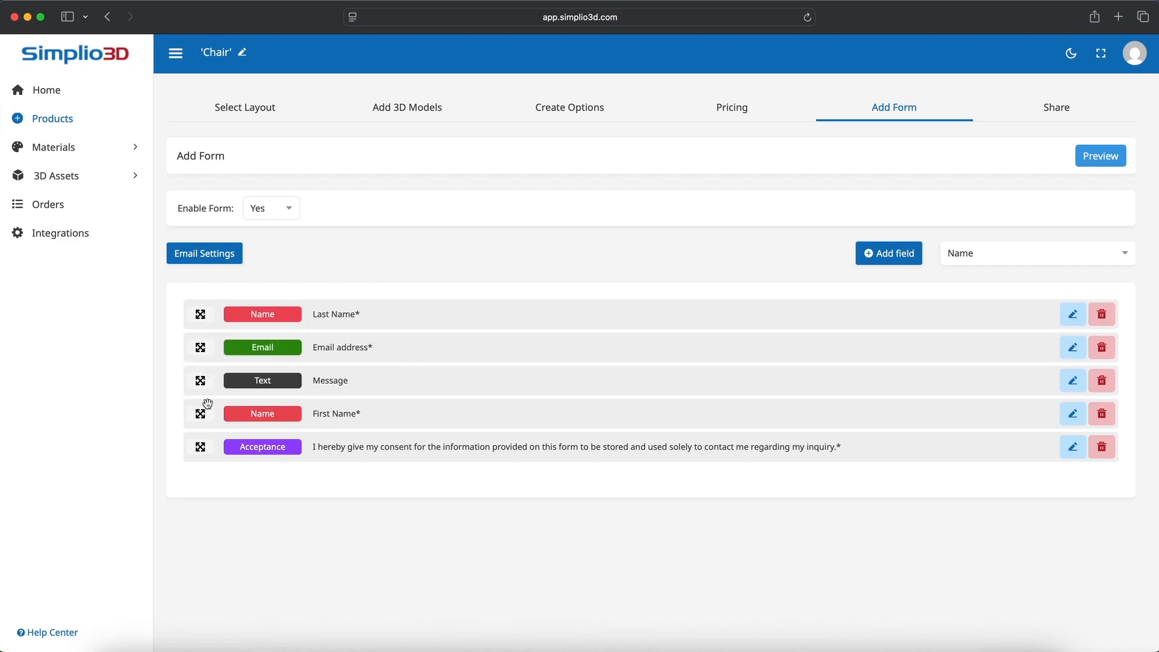
{"action": "left_click_drag", "start_coordinate": [202, 413], "coordinate": [206, 353]}
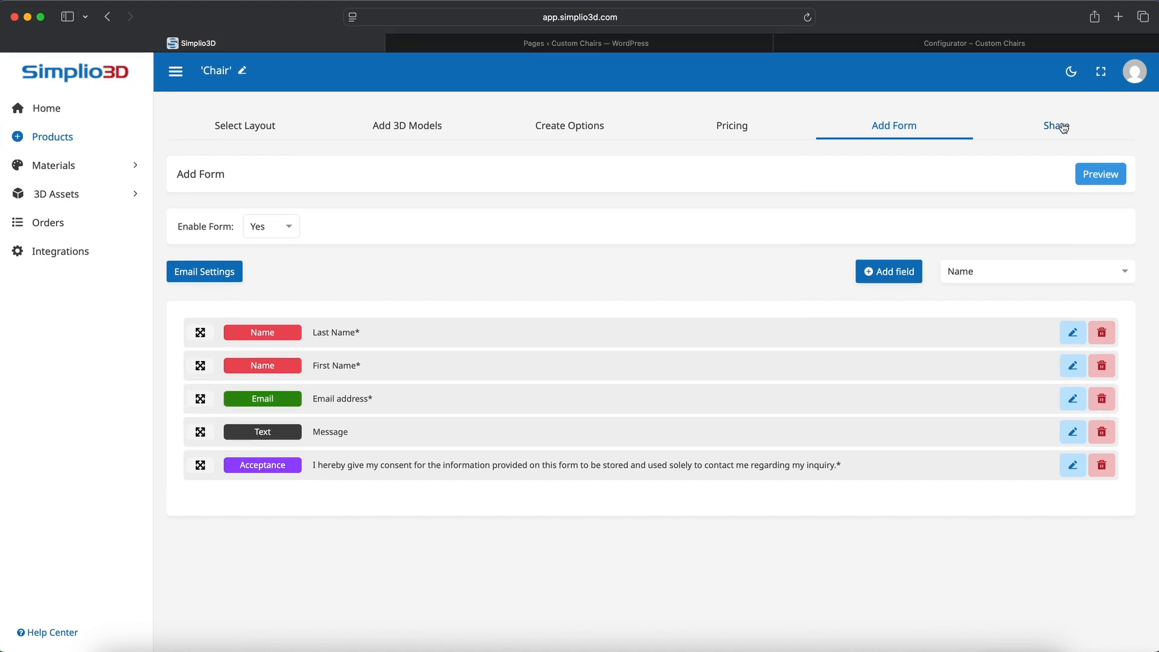
- Open the Chair's sharing options, inspect the source link, and copy the iframe embed code
{"action": "left_click", "coordinate": [1061, 127]}
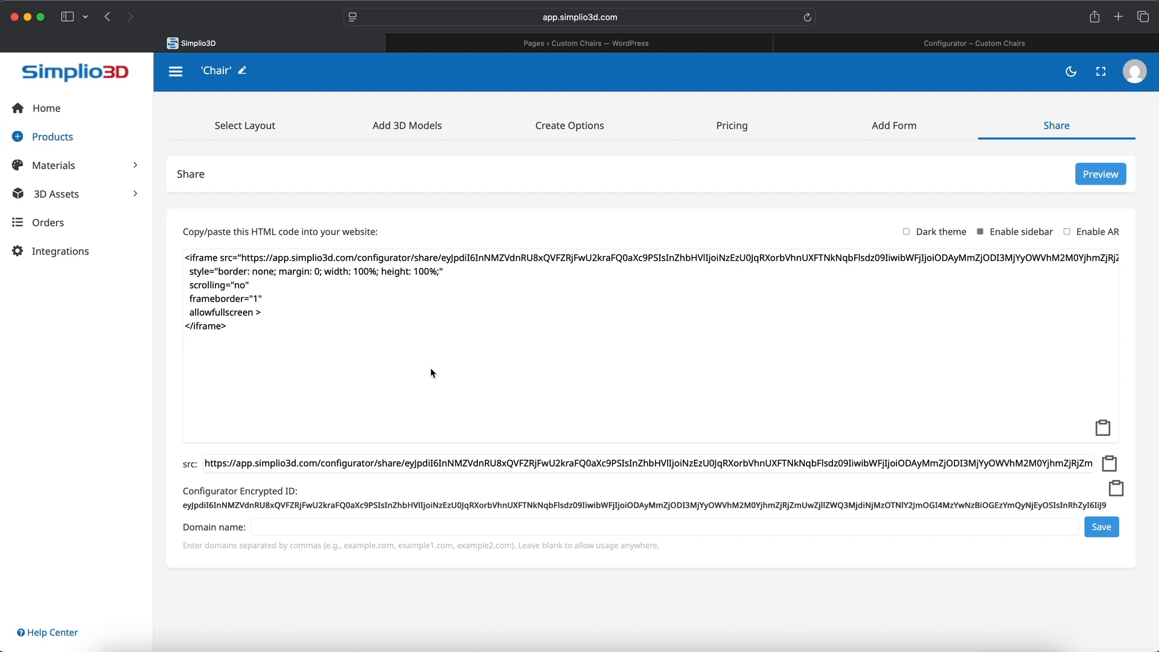
{"action": "left_click_drag", "start_coordinate": [205, 463], "coordinate": [1047, 464]}
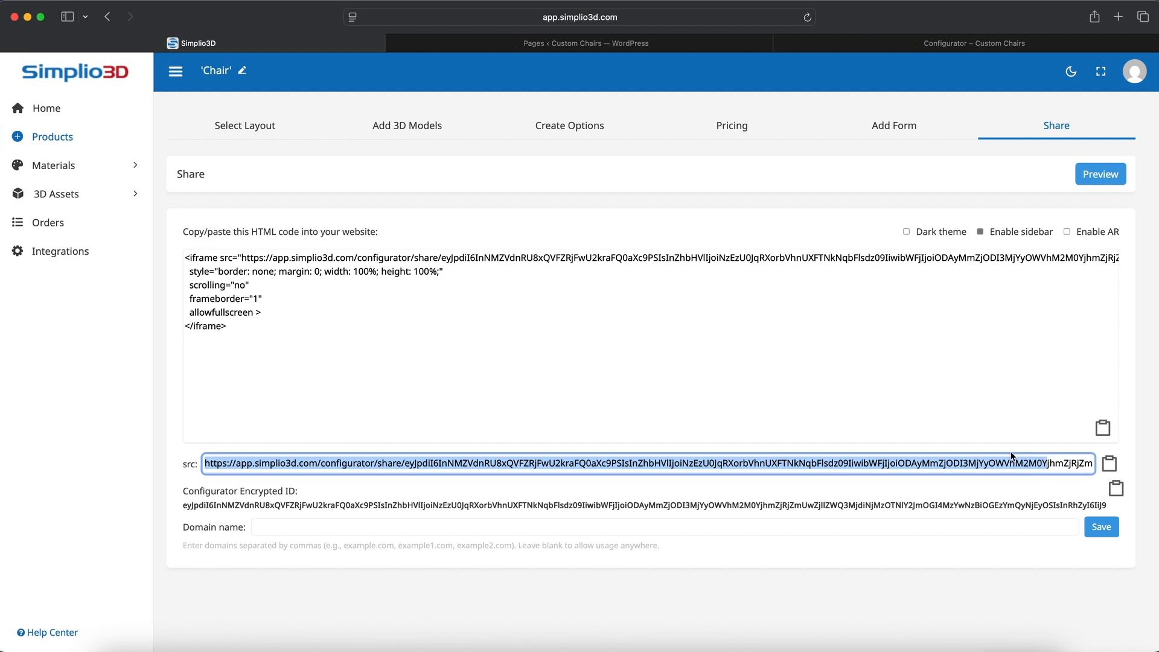
{"action": "left_click", "coordinate": [910, 463]}
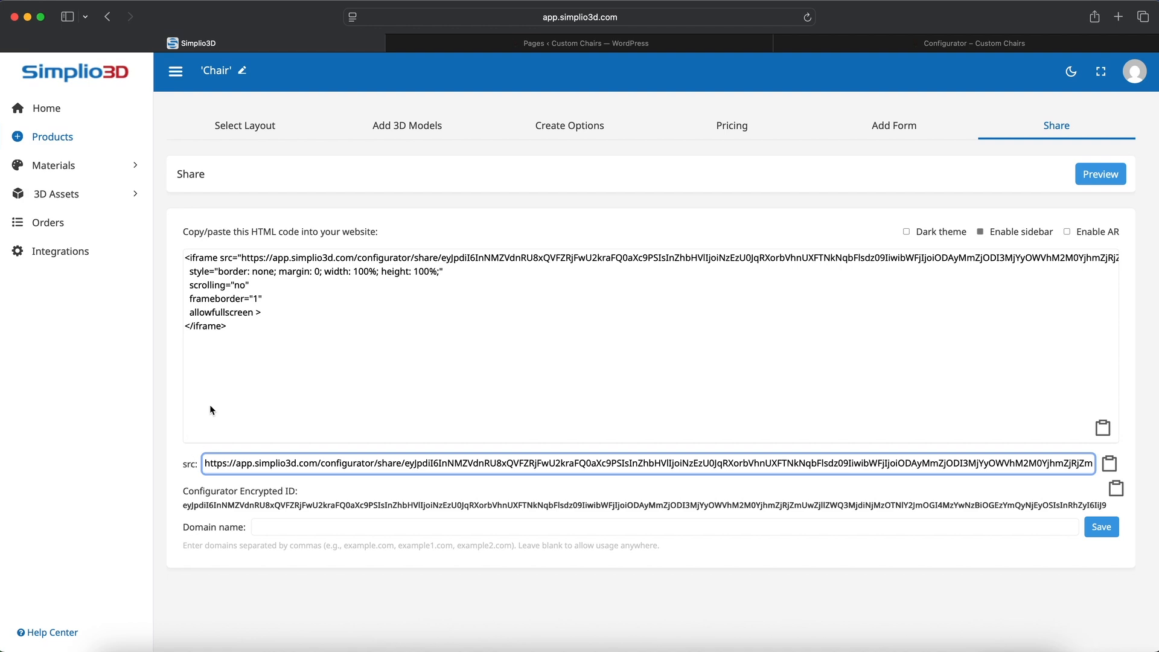
{"action": "left_click", "coordinate": [238, 329]}
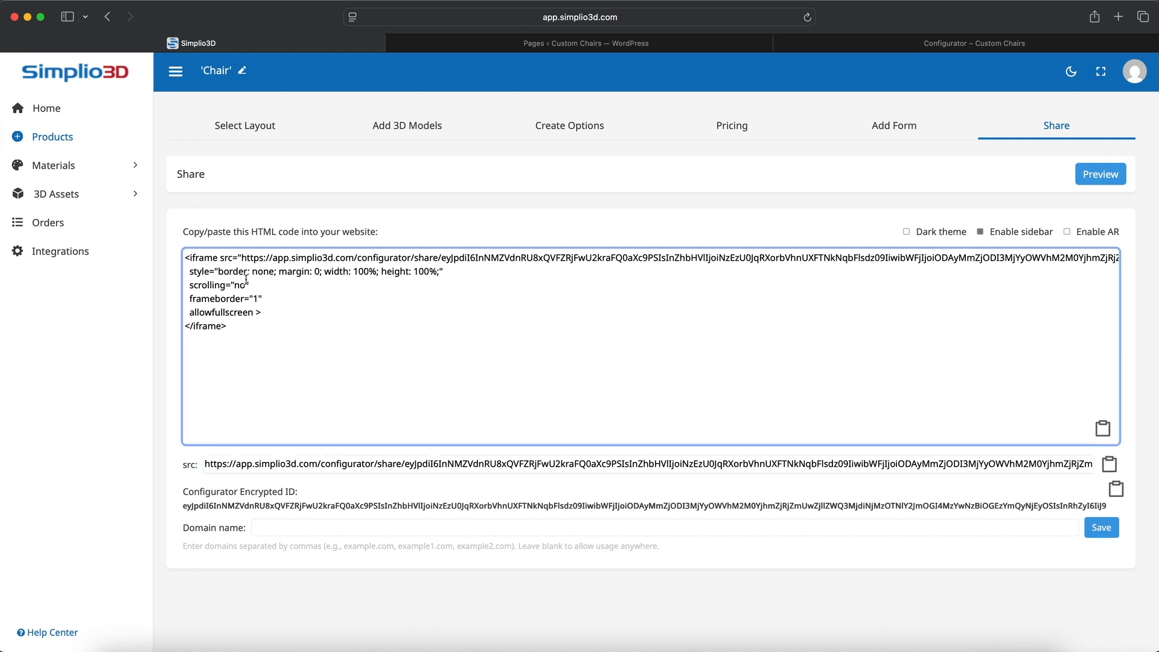
{"action": "left_click", "coordinate": [1104, 428]}
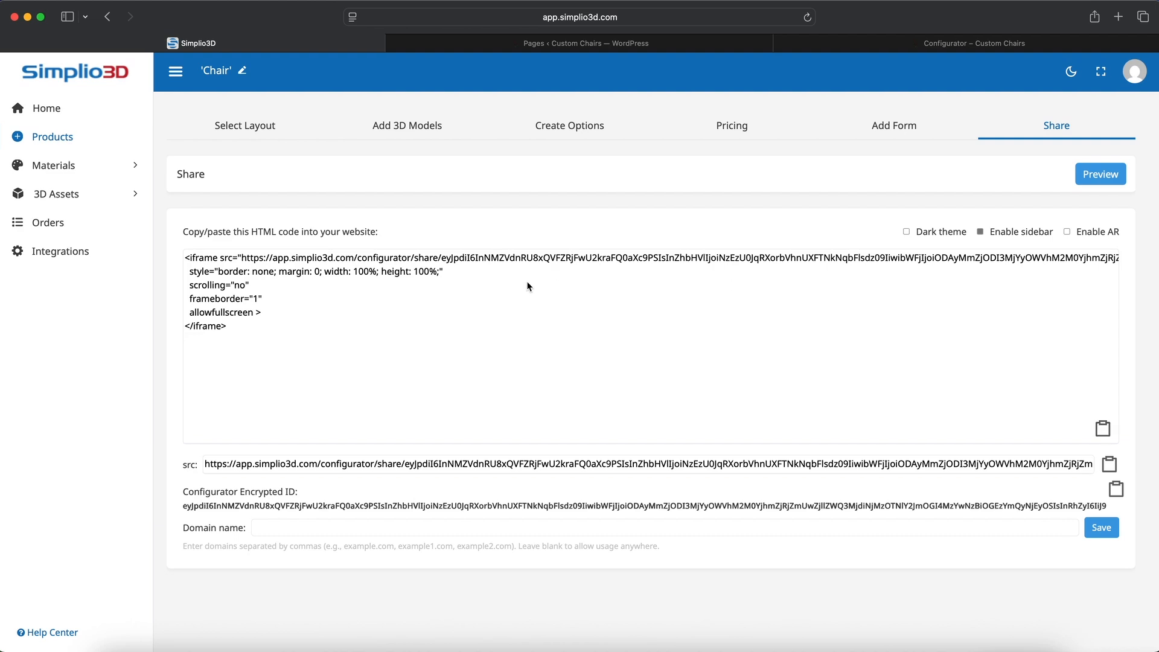
- Switch to WordPress, embed the copied iframe code in a Custom HTML block on the Configurator page with height 850px, and save the page
{"action": "left_click", "coordinate": [548, 46]}
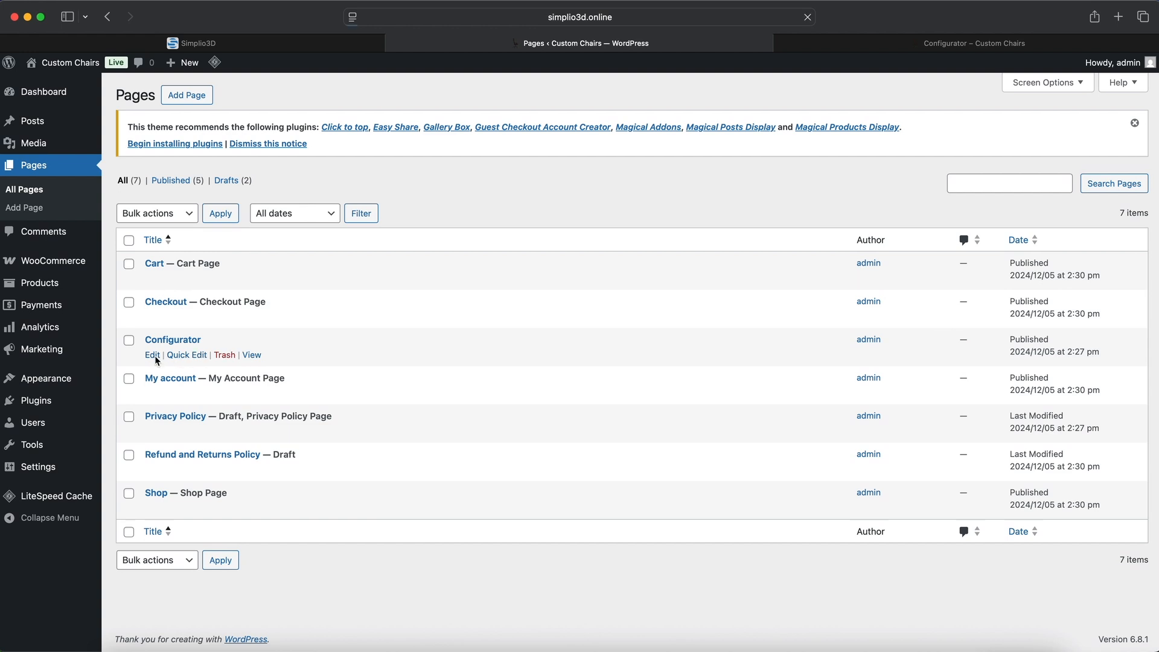
{"action": "left_click", "coordinate": [156, 355]}
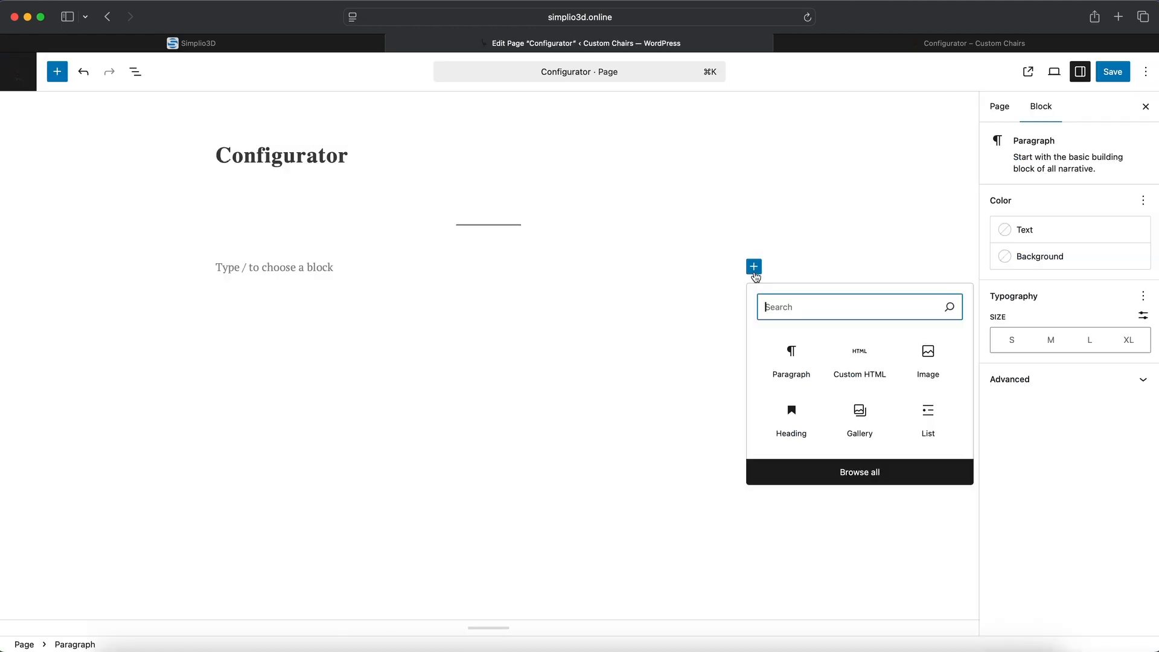
{"action": "type", "text": "HTML"}
{"action": "key", "text": "Return"}
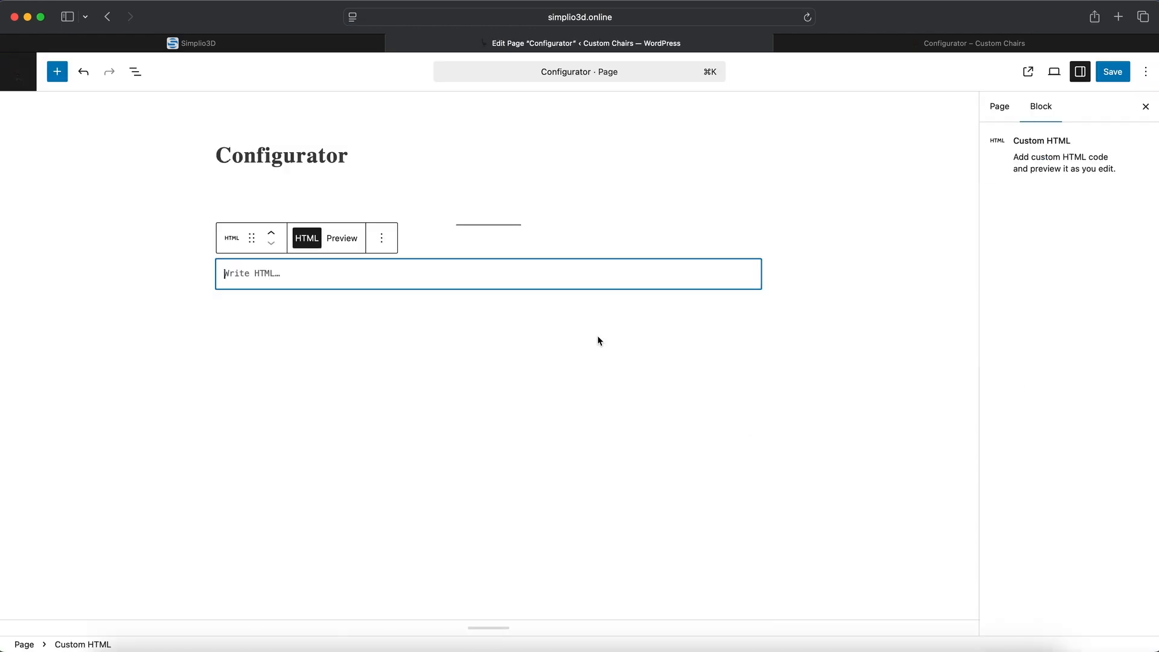
{"action": "key", "text": "super+v"}
{"action": "left_click", "coordinate": [871, 312]}
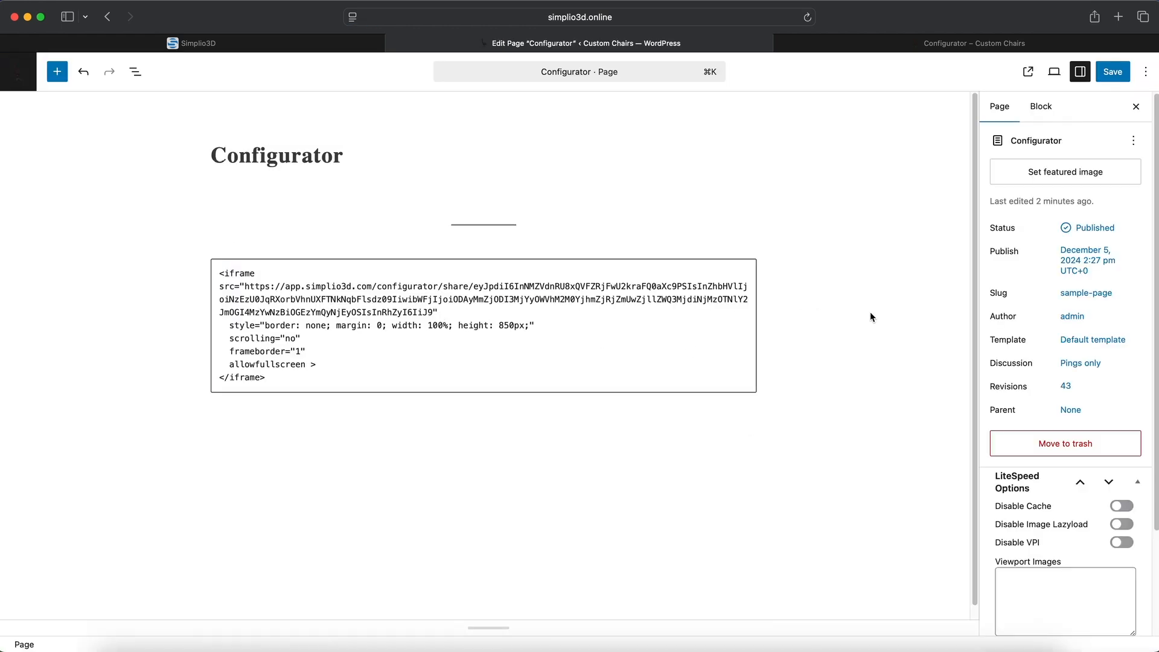
{"action": "left_click", "coordinate": [1108, 71]}
- Test the published Configurator page with Veneer wood and the Cream, Red and Black leathers, and open its submission form
{"action": "left_click", "coordinate": [937, 43]}
{"action": "scroll", "coordinate": [1096, 169], "scroll_direction": "up", "scroll_amount": 4}
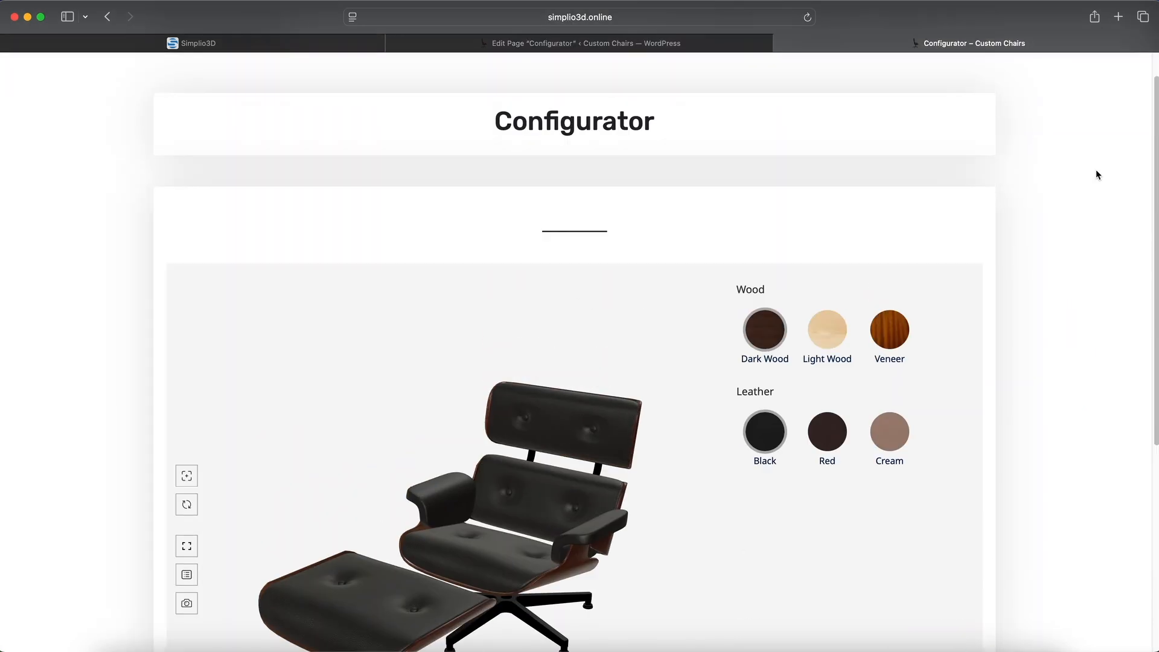
{"action": "scroll", "coordinate": [483, 366], "scroll_direction": "down", "scroll_amount": 3}
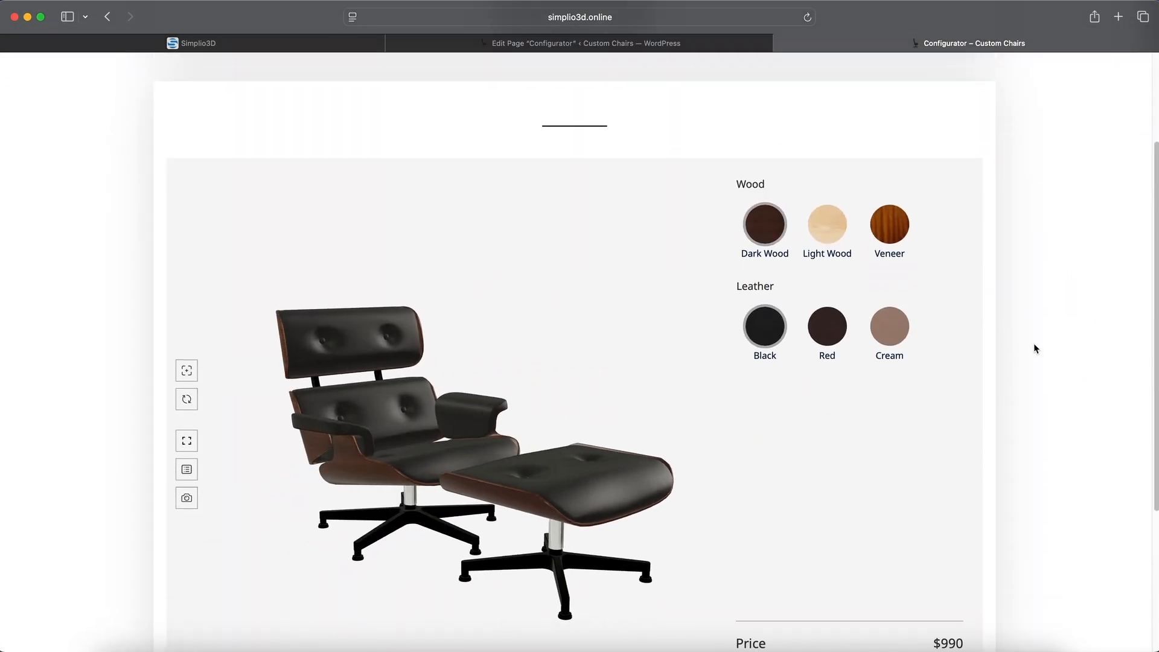
{"action": "scroll", "coordinate": [1035, 345], "scroll_direction": "down", "scroll_amount": 2}
{"action": "left_click", "coordinate": [890, 177]}
{"action": "left_click", "coordinate": [892, 283]}
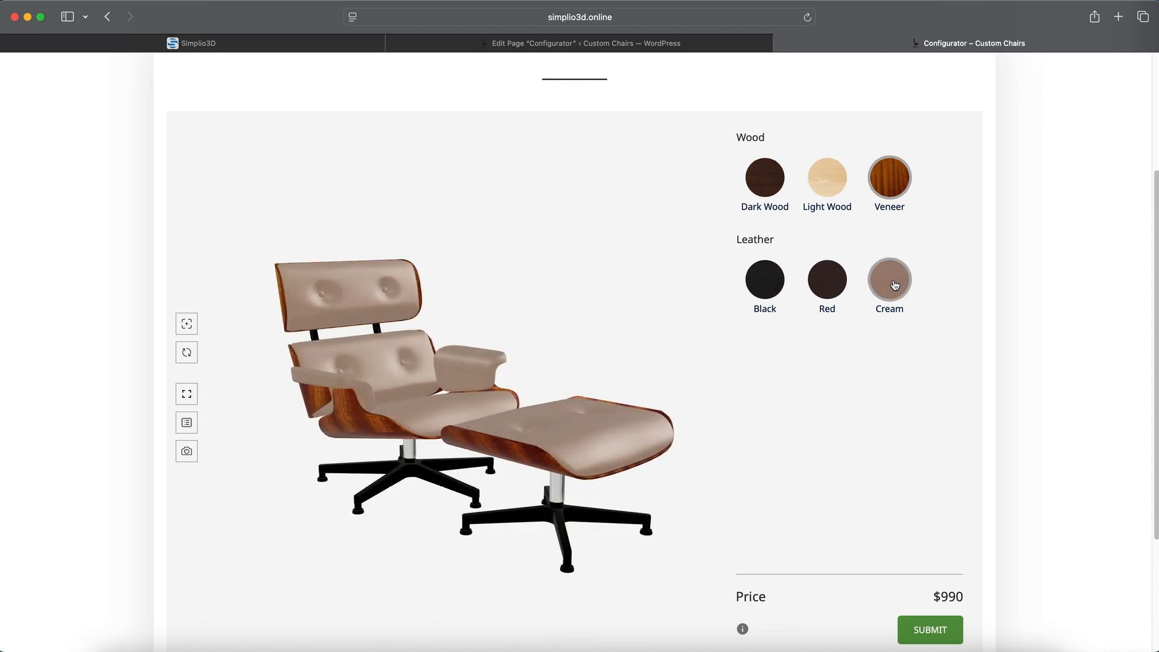
{"action": "left_click", "coordinate": [816, 287]}
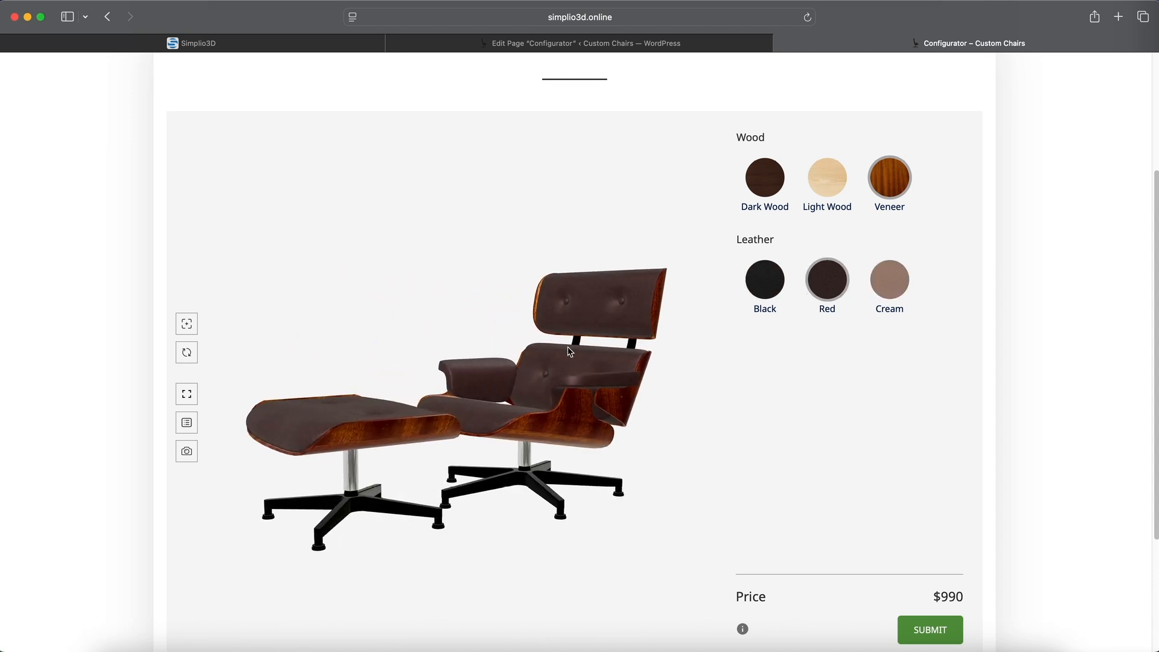
{"action": "left_click", "coordinate": [764, 280]}
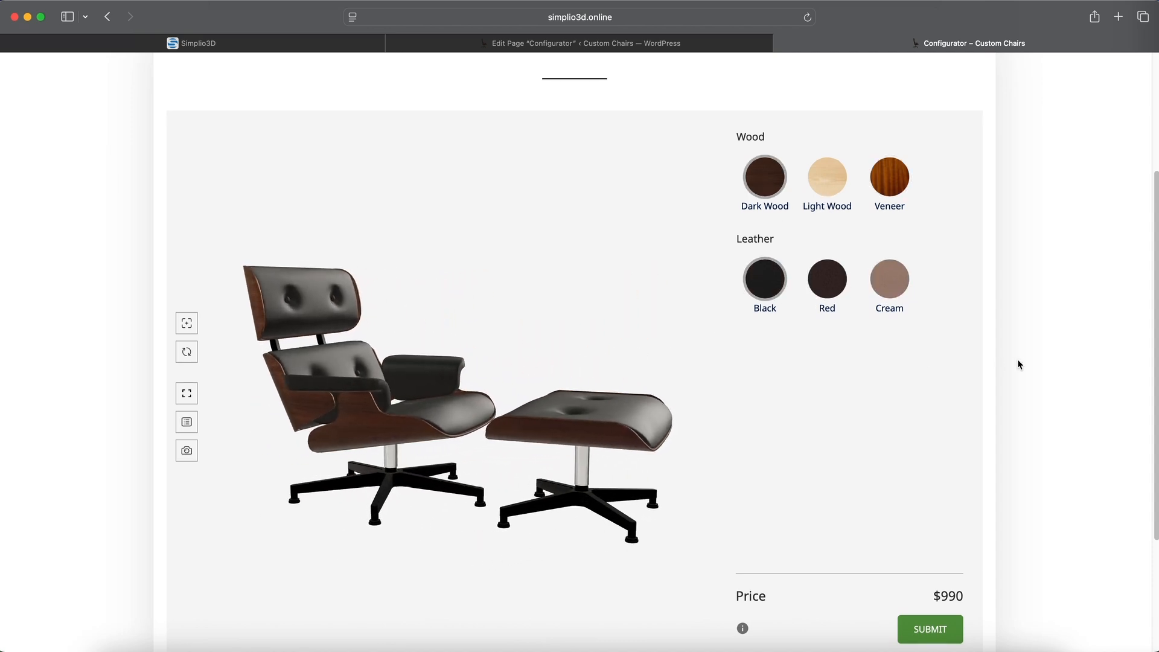
{"action": "left_click", "coordinate": [930, 630]}
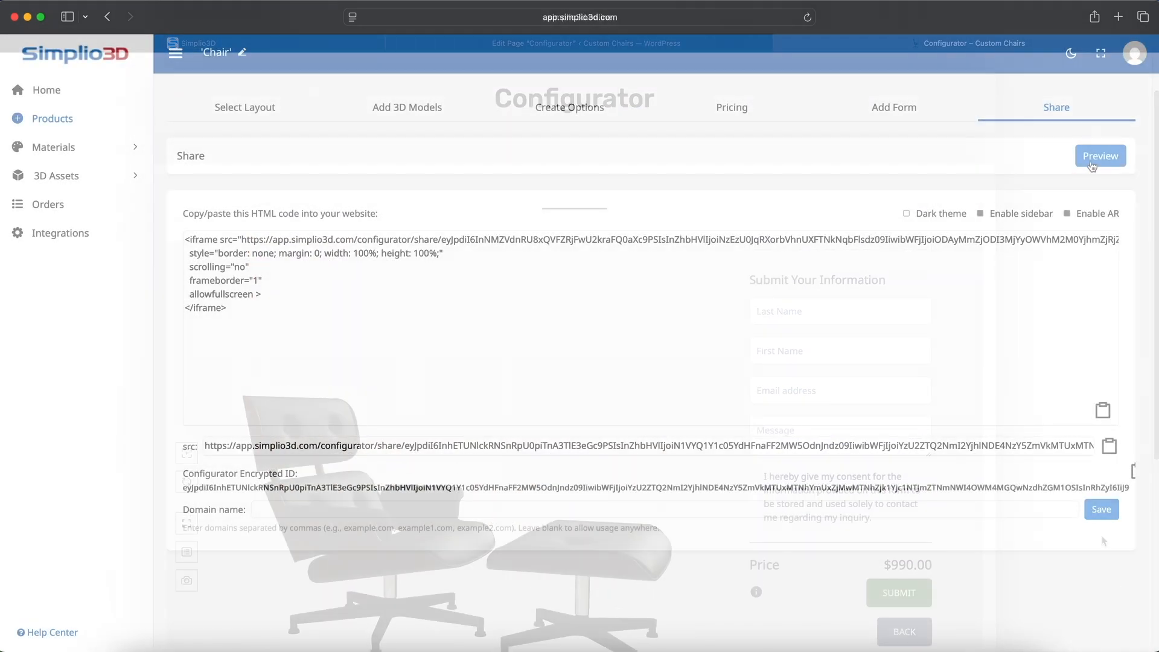
- Back in Simplio3D, preview the AR-enabled Chair, display its augmented reality QR code, and close the preview
{"action": "left_click", "coordinate": [1094, 160]}
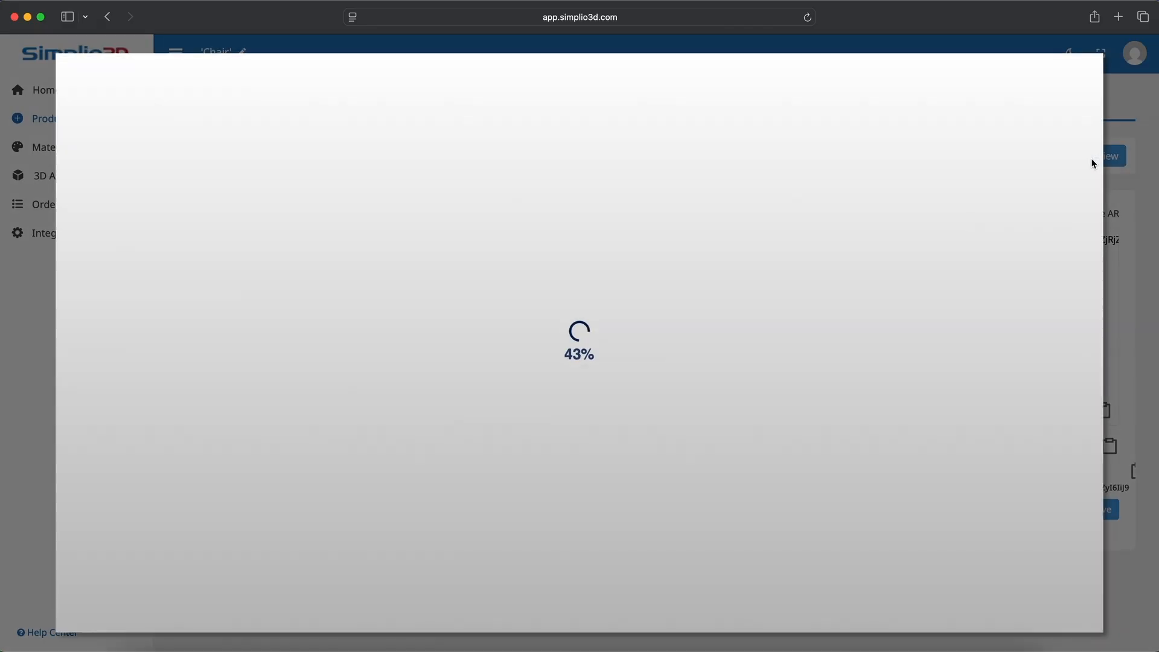
{"action": "left_click", "coordinate": [76, 364]}
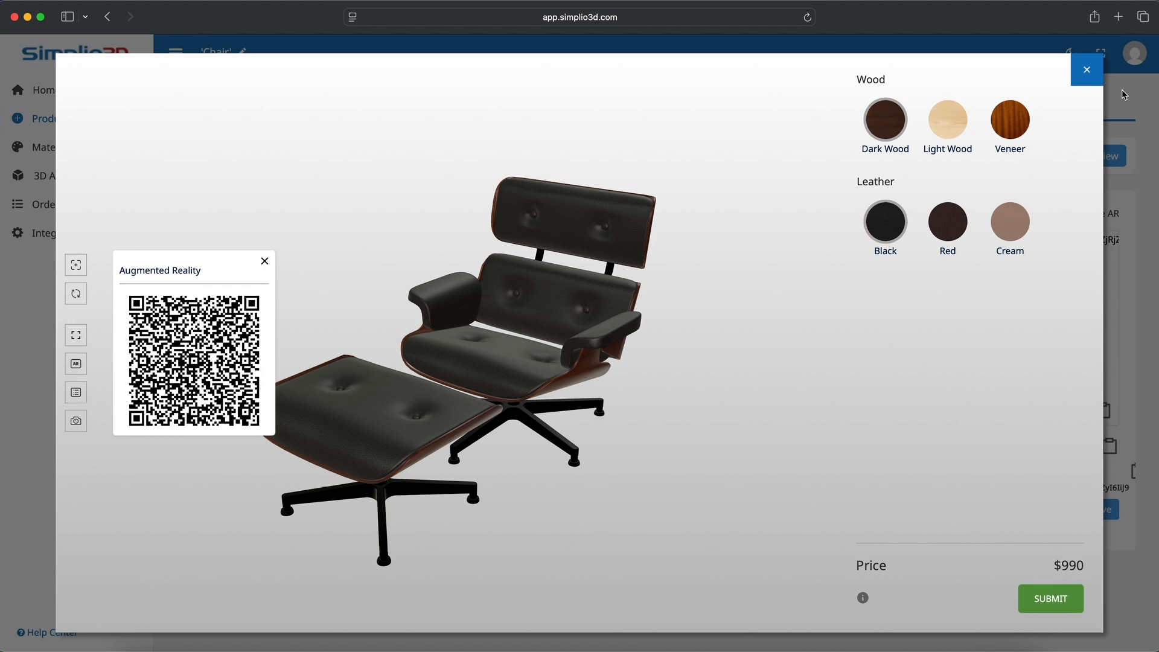
{"action": "left_click", "coordinate": [1087, 70]}
- Review the WooCommerce and Shopify options among the eCommerce integrations
{"action": "left_click", "coordinate": [77, 235]}
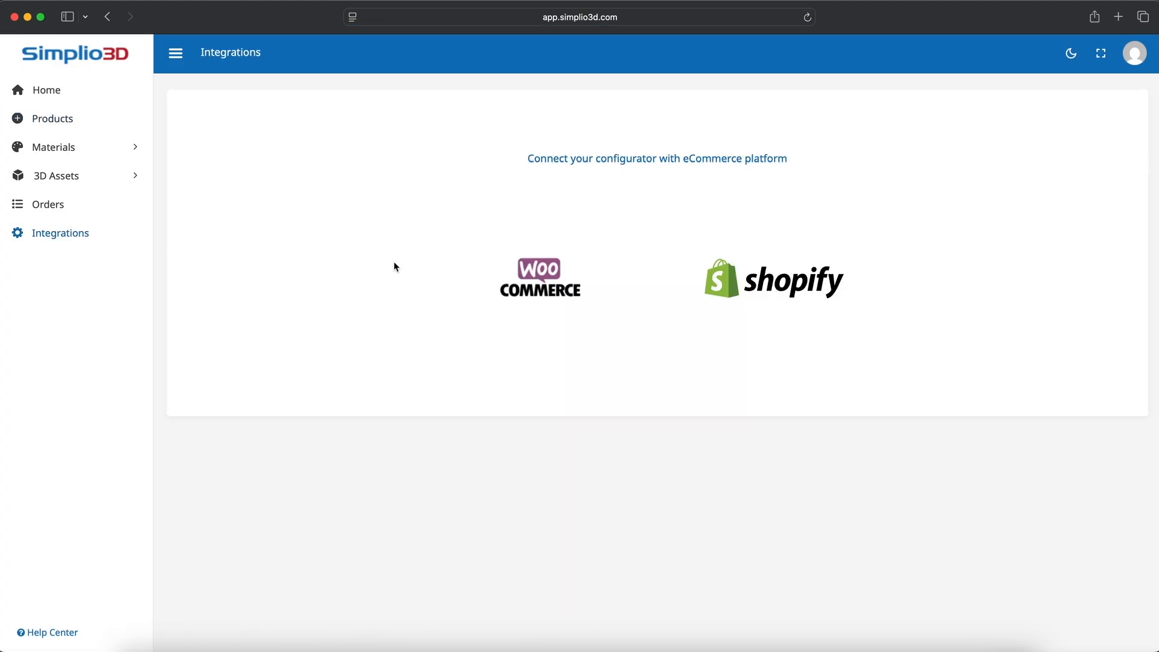
{"action": "left_click", "coordinate": [540, 277]}
{"action": "left_click", "coordinate": [774, 279]}
- Generate an API token for the account in the account settings
{"action": "left_click", "coordinate": [1135, 53]}
{"action": "left_click", "coordinate": [1076, 123]}
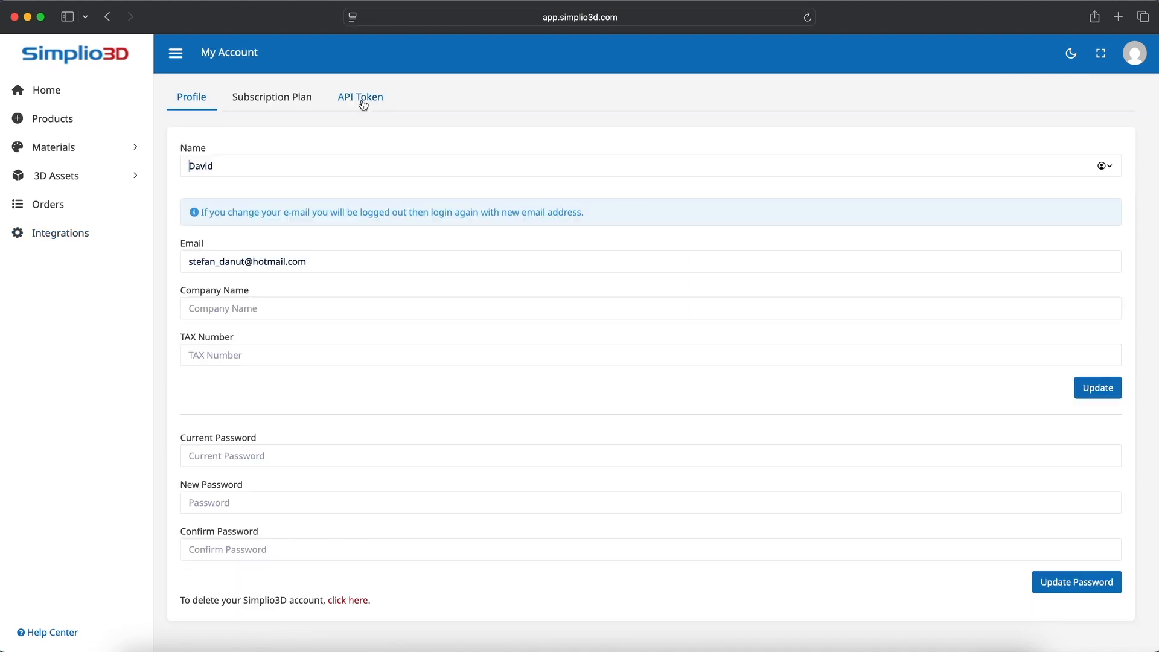
{"action": "left_click", "coordinate": [360, 98]}
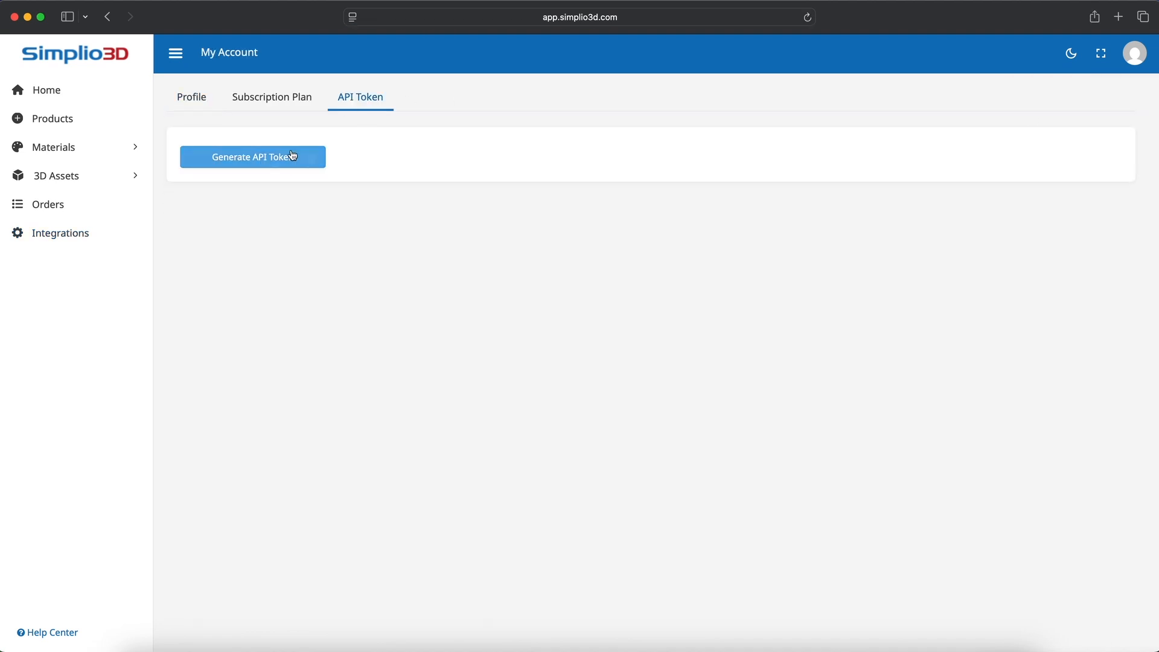
{"action": "left_click", "coordinate": [300, 155]}
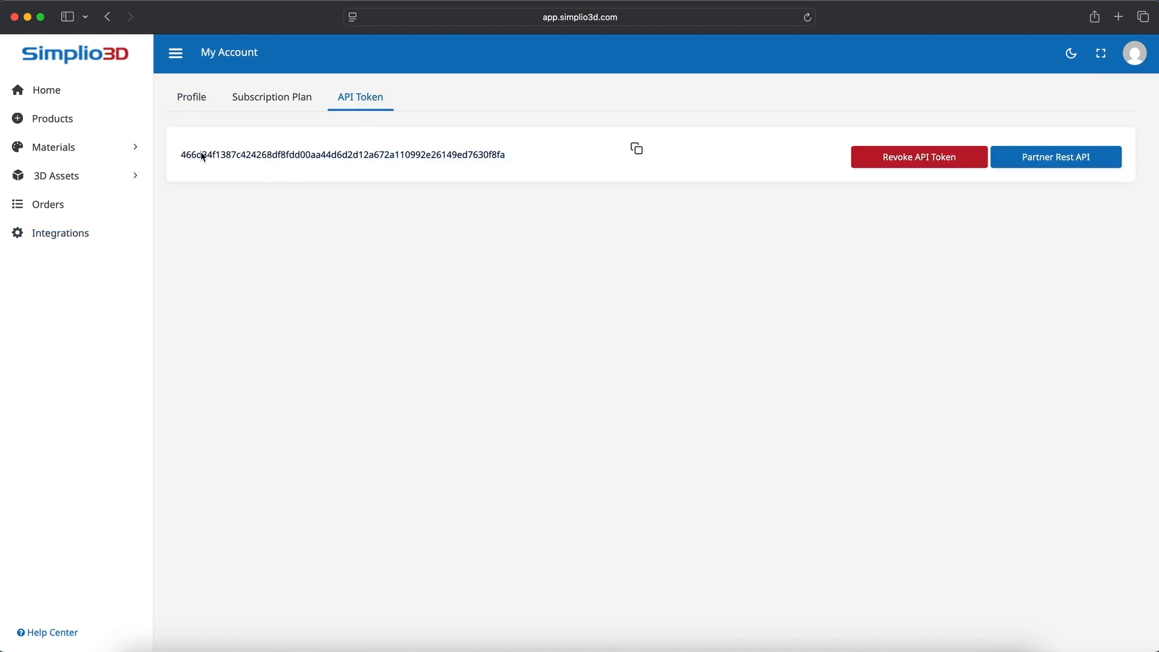